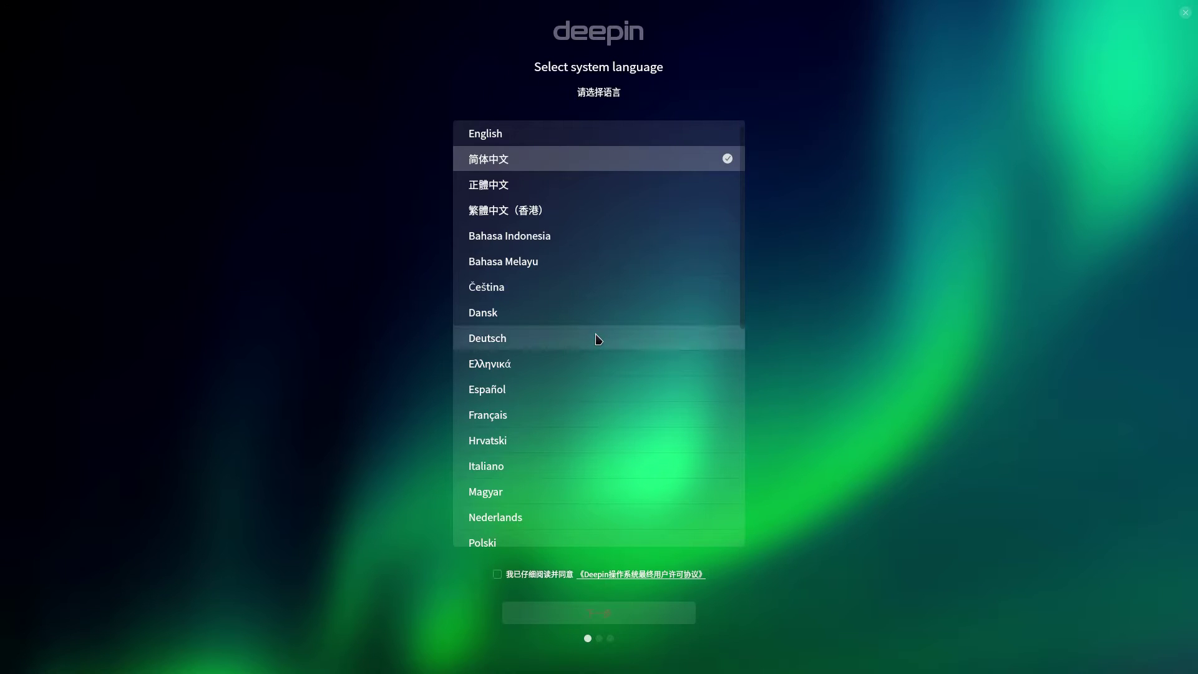
Choose English as the system language and accept the license agreement
{"action": "left_click", "coordinate": [563, 136]}
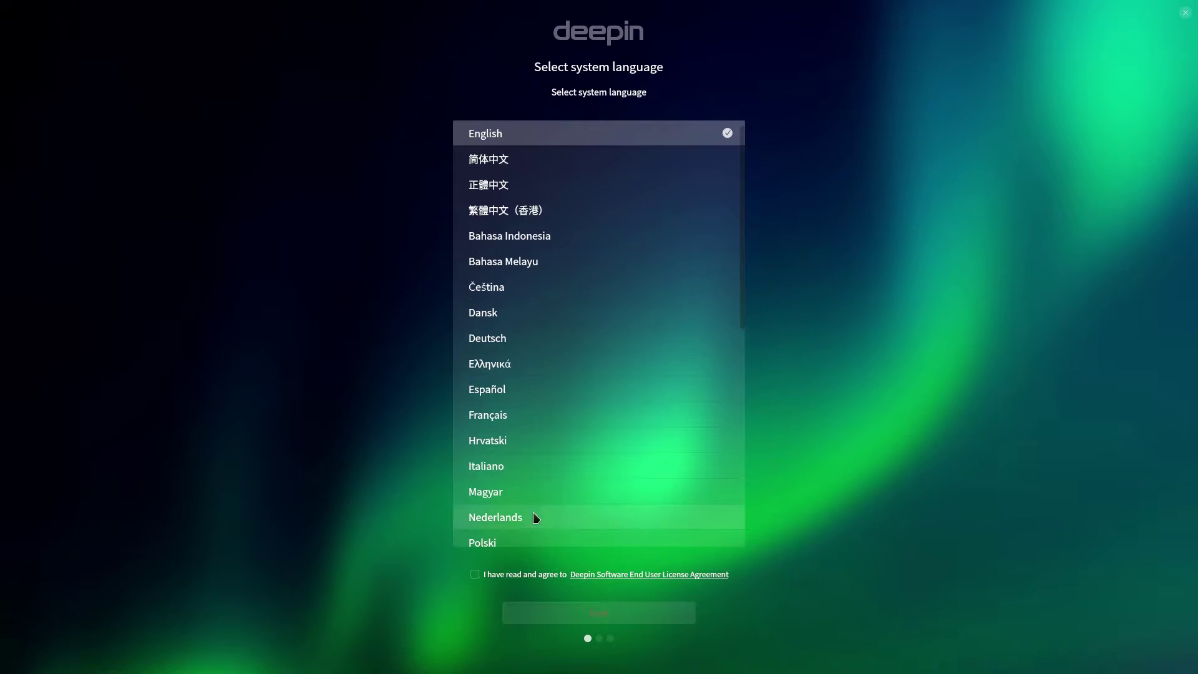
{"action": "left_click", "coordinate": [527, 575]}
{"action": "left_click", "coordinate": [658, 614]}
Install Deepin onto the whole /dev/sda disk and confirm the partition operations
{"action": "left_click", "coordinate": [601, 268]}
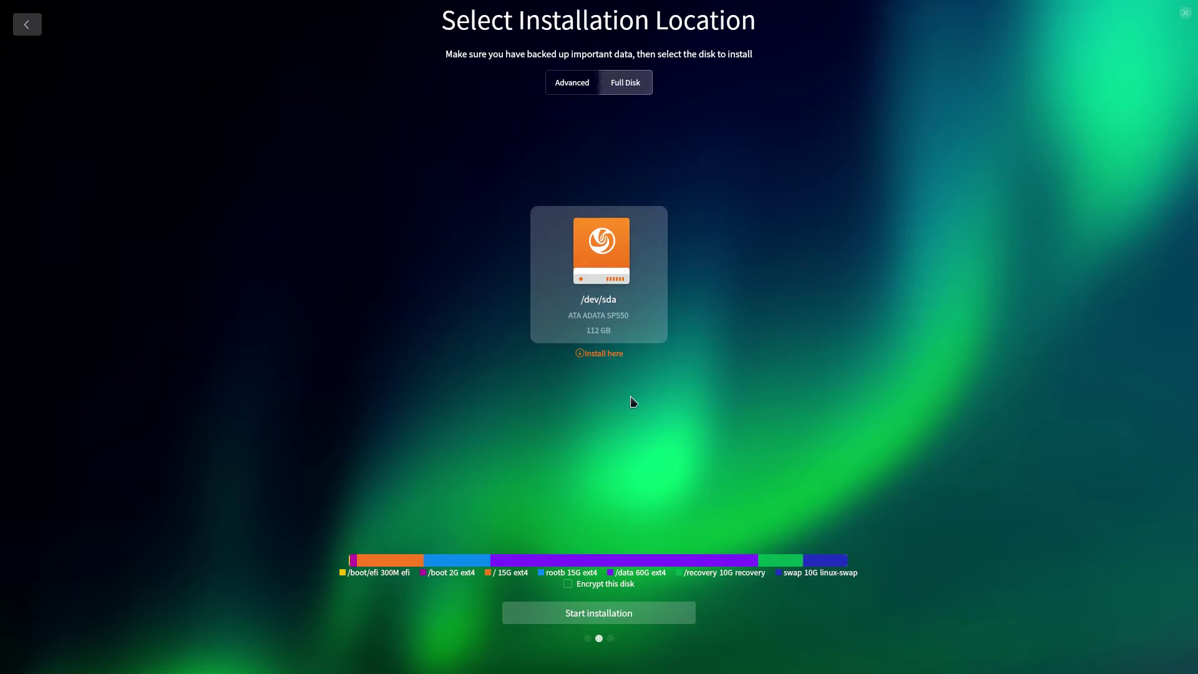
{"action": "left_click", "coordinate": [642, 616]}
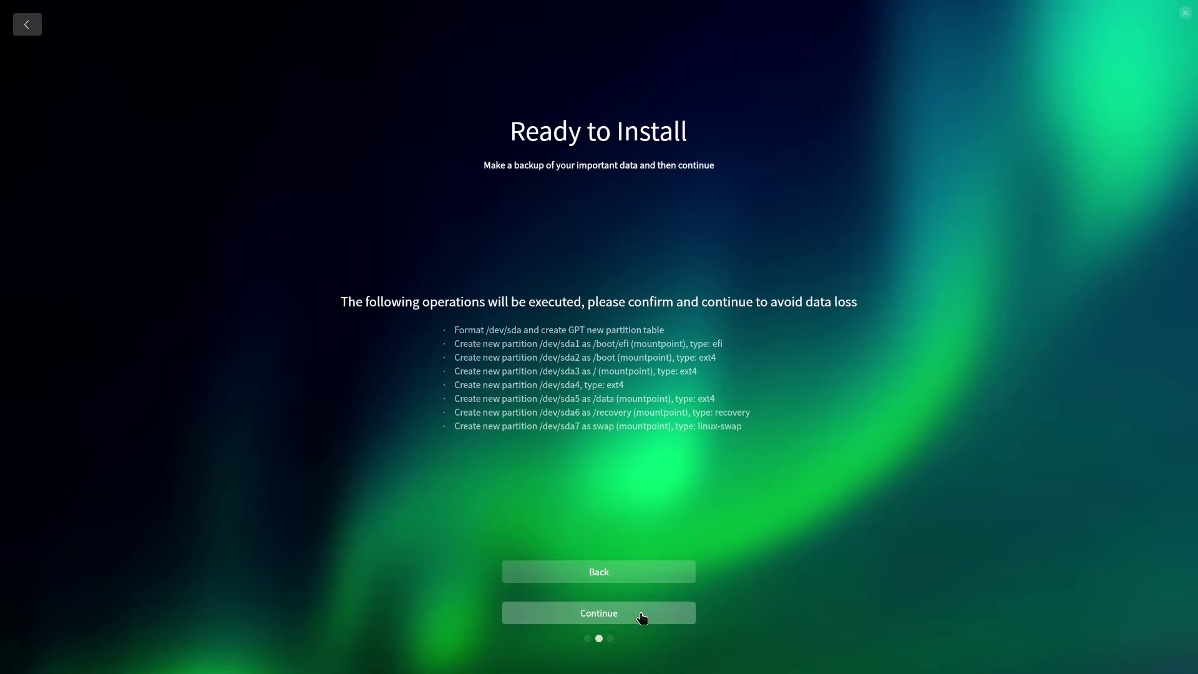
{"action": "left_click", "coordinate": [642, 615]}
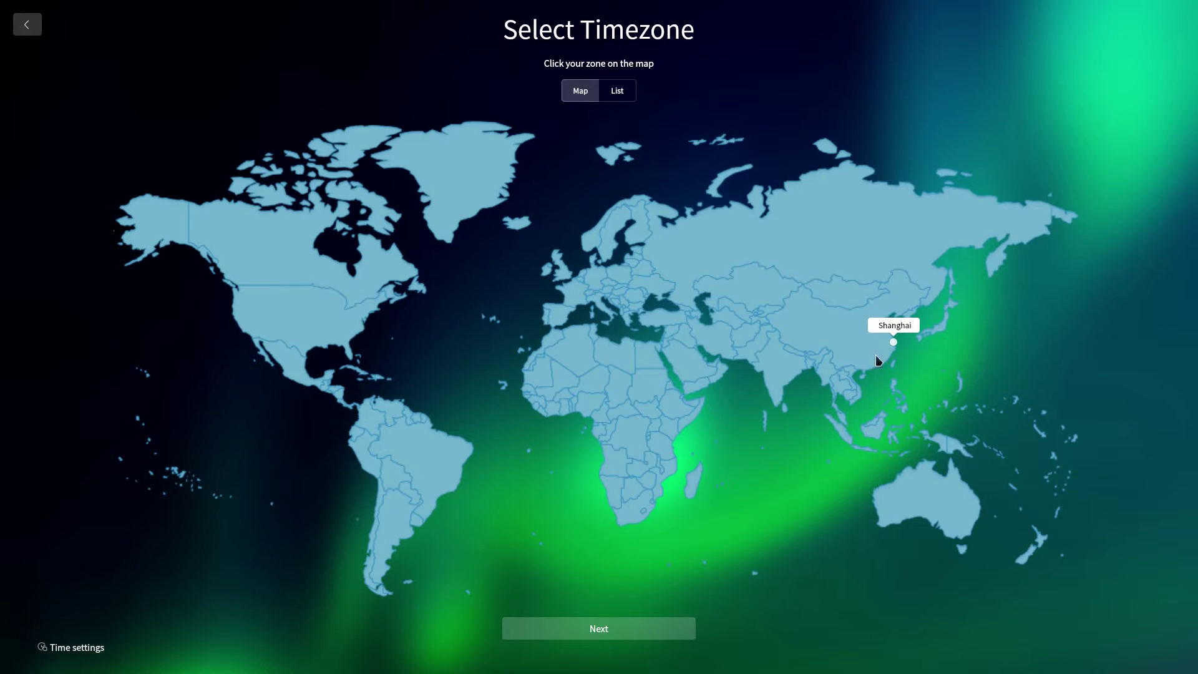
Set the timezone to Boise on the map
{"action": "left_click", "coordinate": [817, 317]}
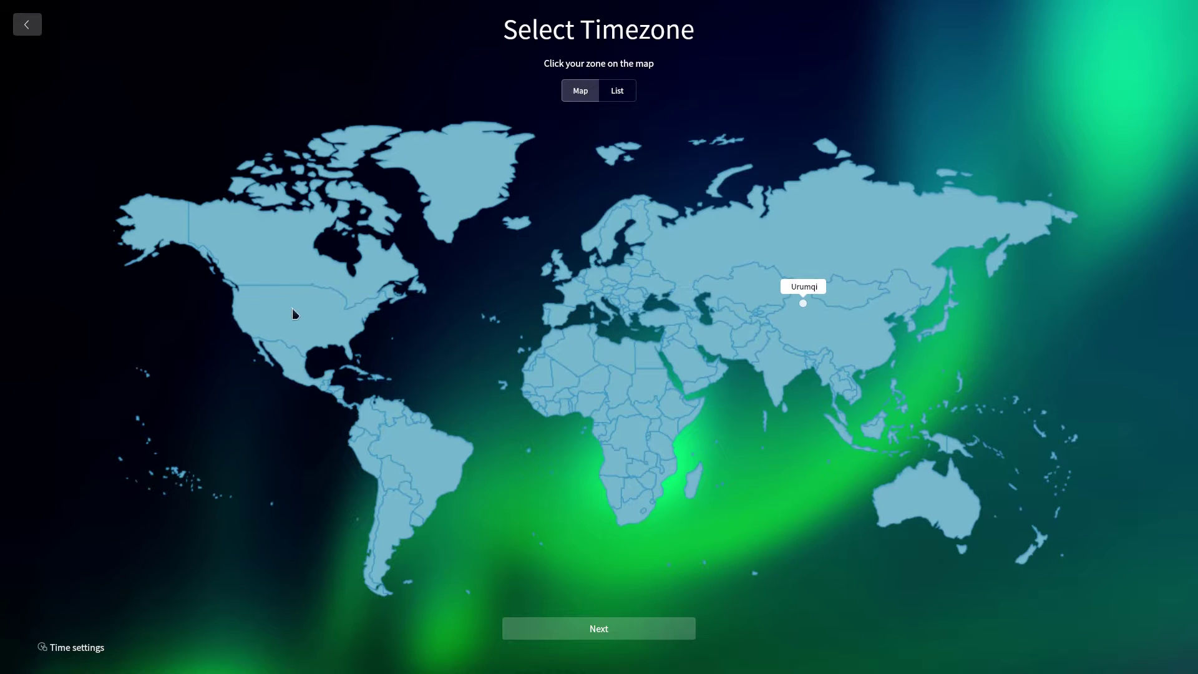
{"action": "left_click", "coordinate": [250, 309]}
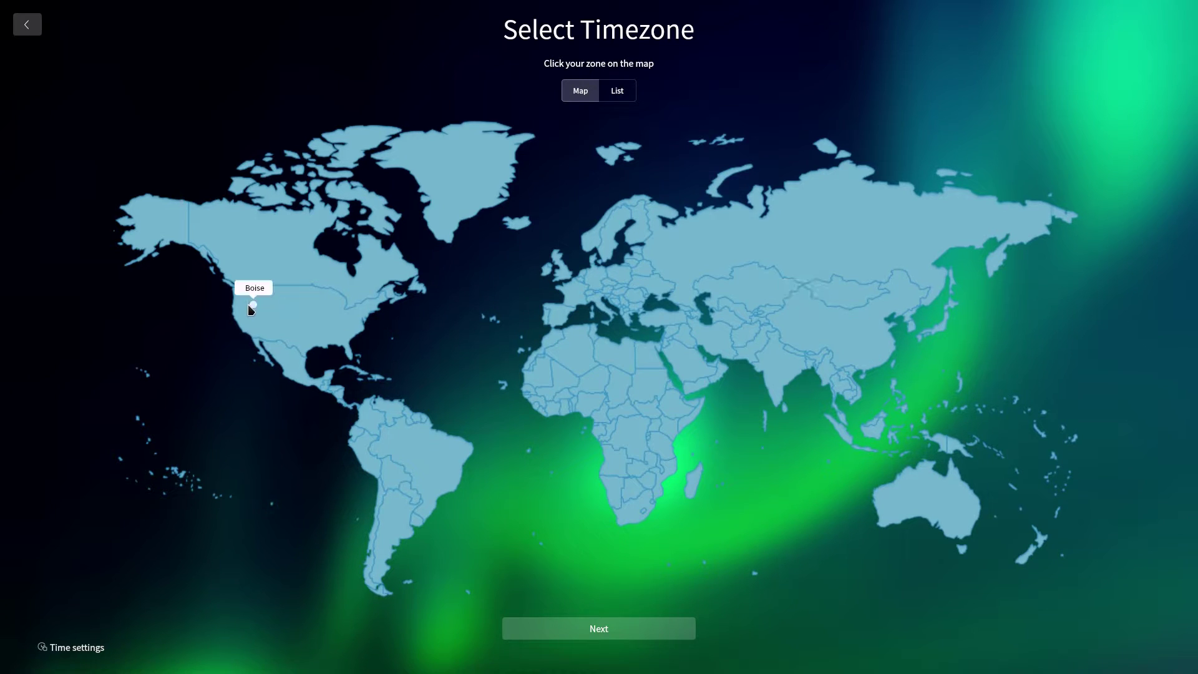
{"action": "left_click", "coordinate": [583, 626]}
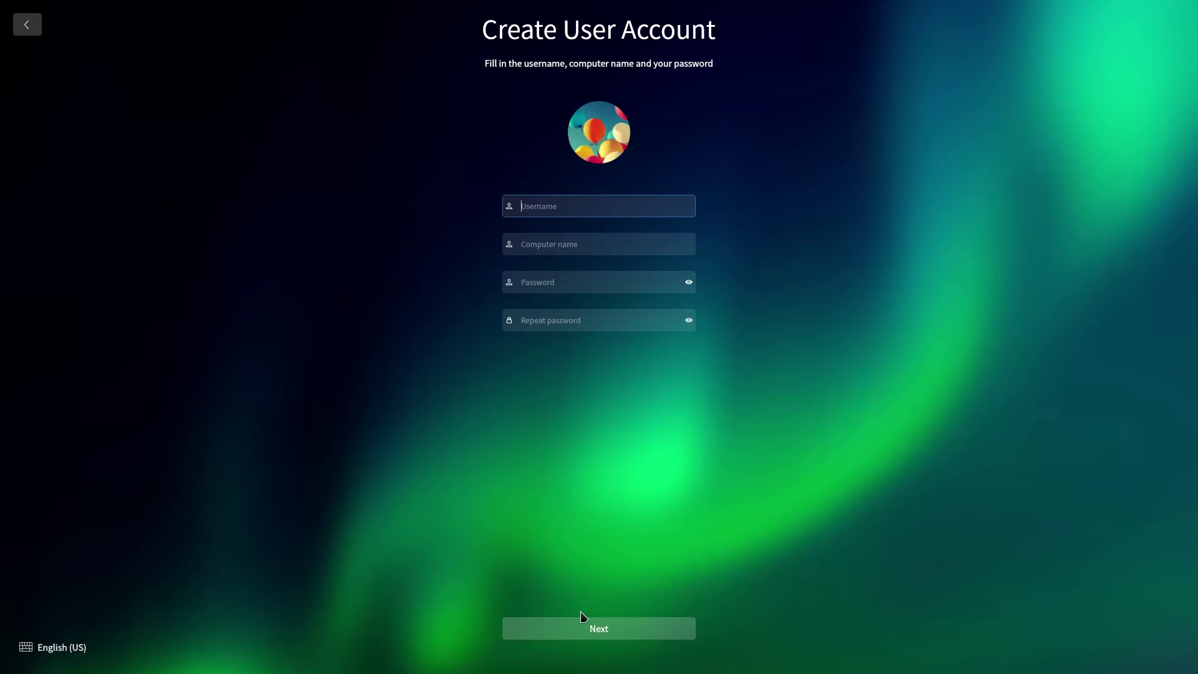
Create the user account with a username, computer name and password
{"action": "type", "text": "egee"}
{"action": "key", "text": "Tab"}
{"action": "key", "text": "Tab"}
{"action": "left_click", "coordinate": [584, 623]}
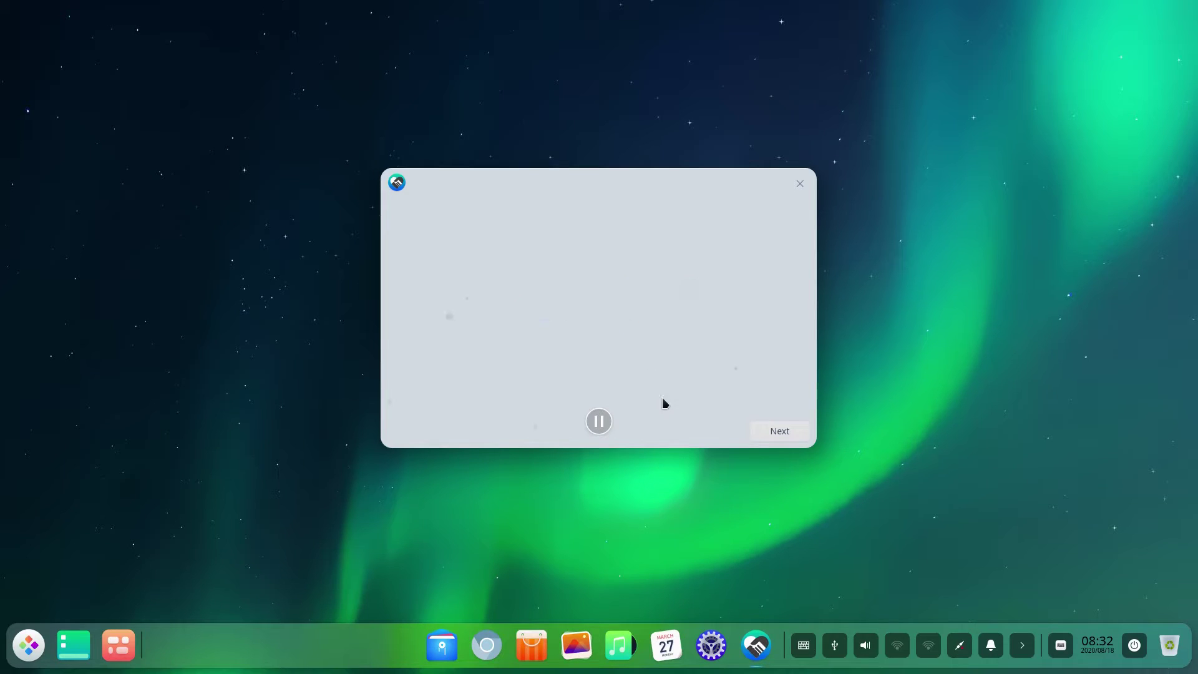
Dismiss the welcome dialog and launch Terminal from the launcher via a 'term' search
{"action": "key", "text": "Escape"}
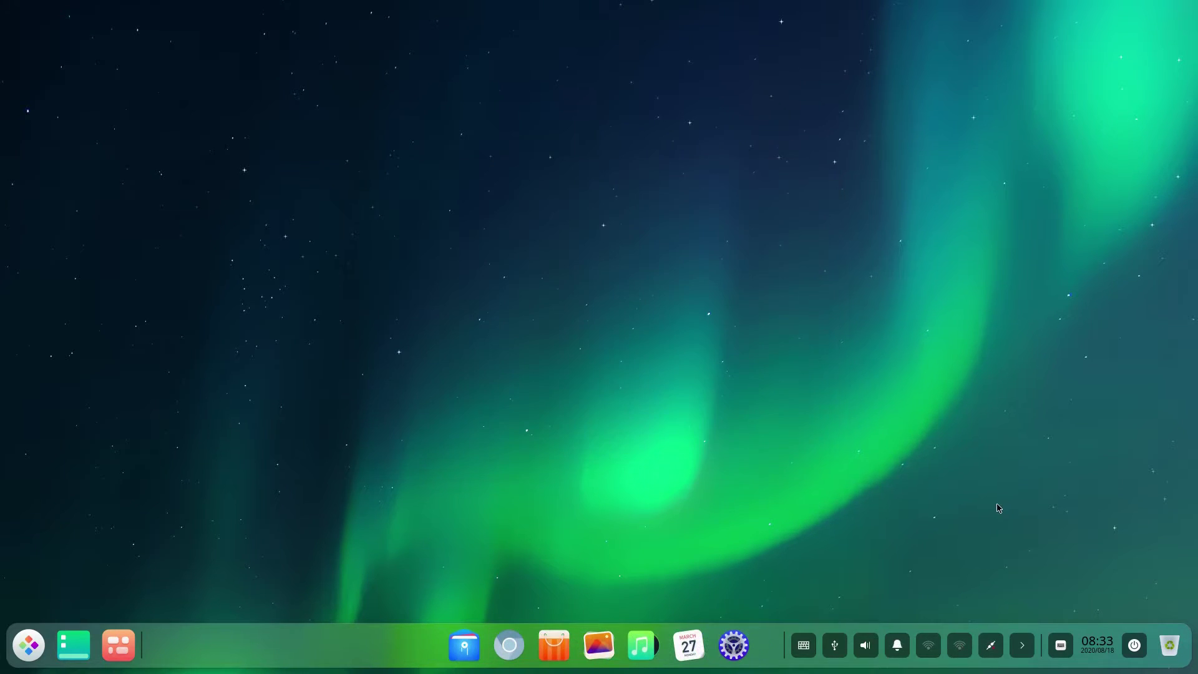
{"action": "key", "text": "super"}
{"action": "type", "text": "term"}
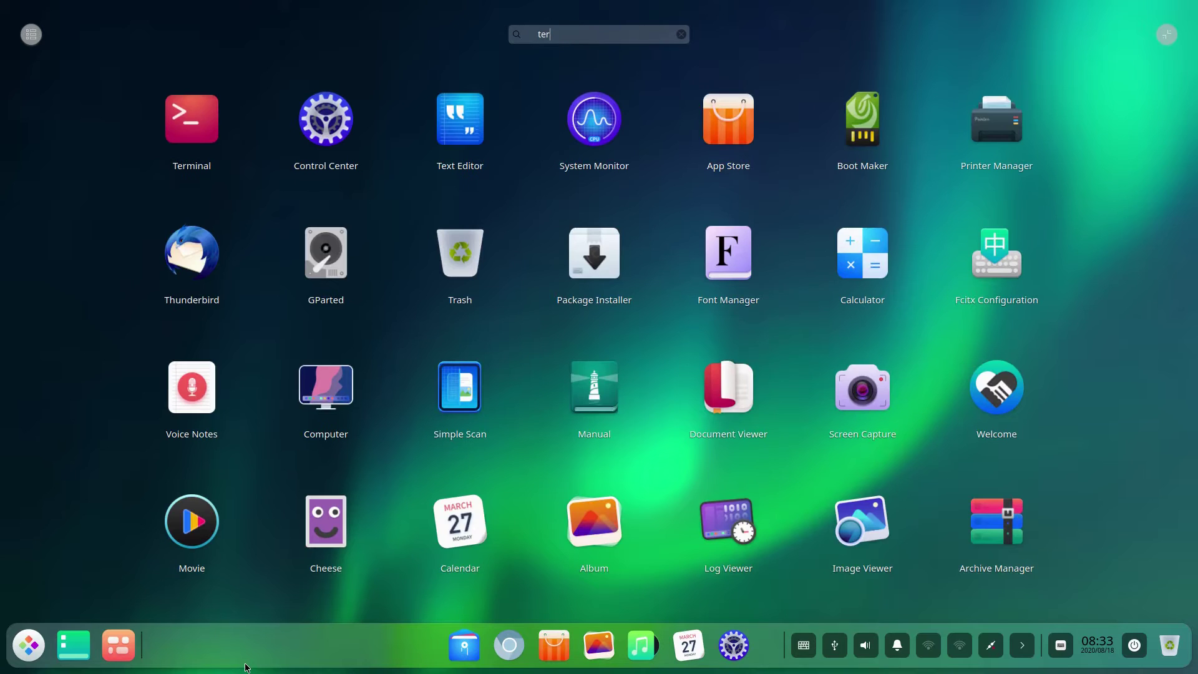
{"action": "left_click", "coordinate": [187, 149]}
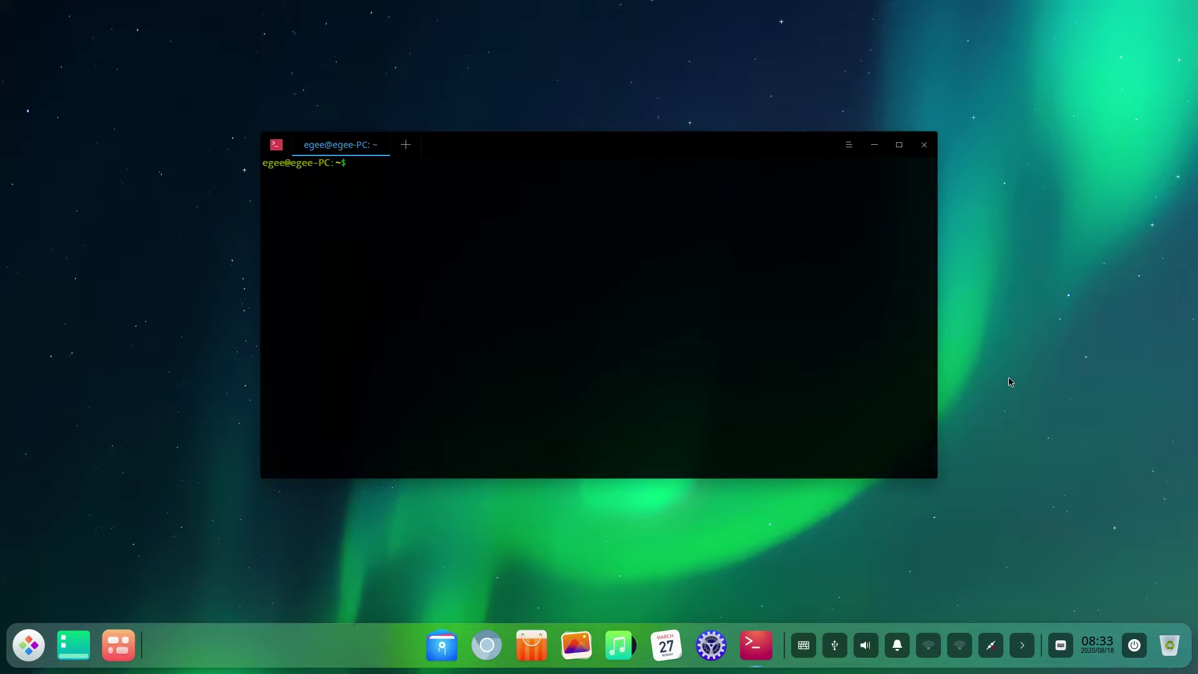
Run df -h and free -h to show disk and memory usage
{"action": "type", "text": "df -h"}
{"action": "key", "text": "Return"}
{"action": "type", "text": "free "}
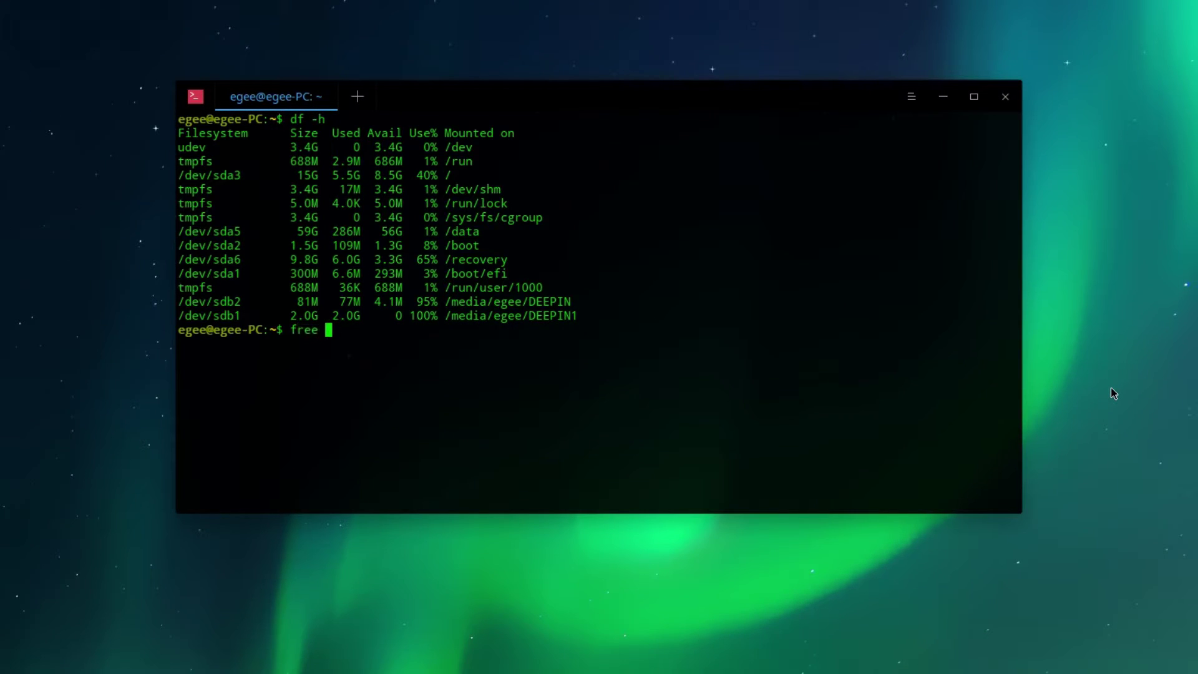
{"action": "type", "text": "-h"}
{"action": "key", "text": "Return"}
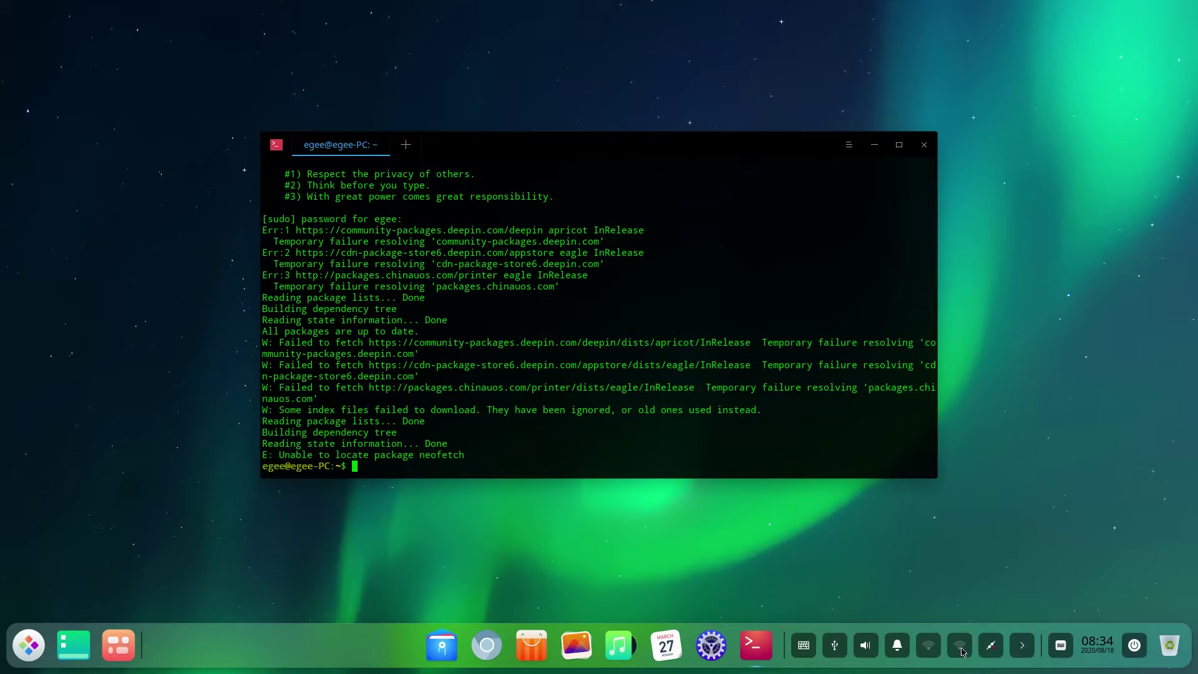
Connect to the YEET wireless network from the dock network applet
{"action": "right_click", "coordinate": [962, 652]}
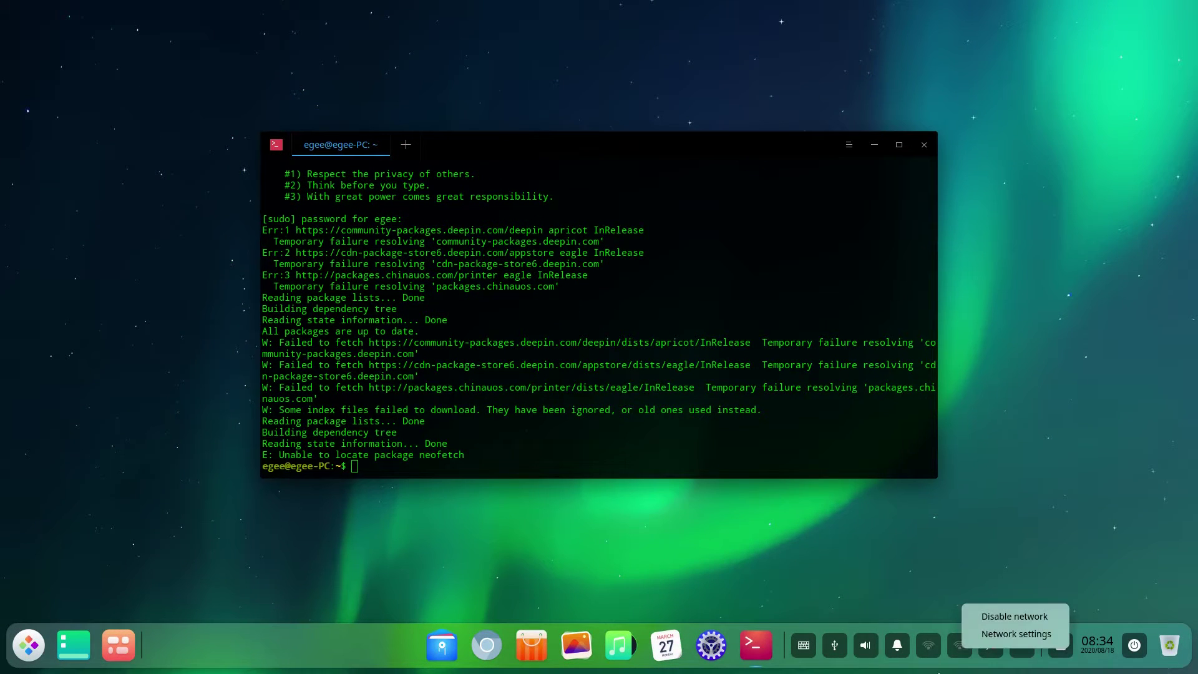
{"action": "left_click", "coordinate": [960, 646]}
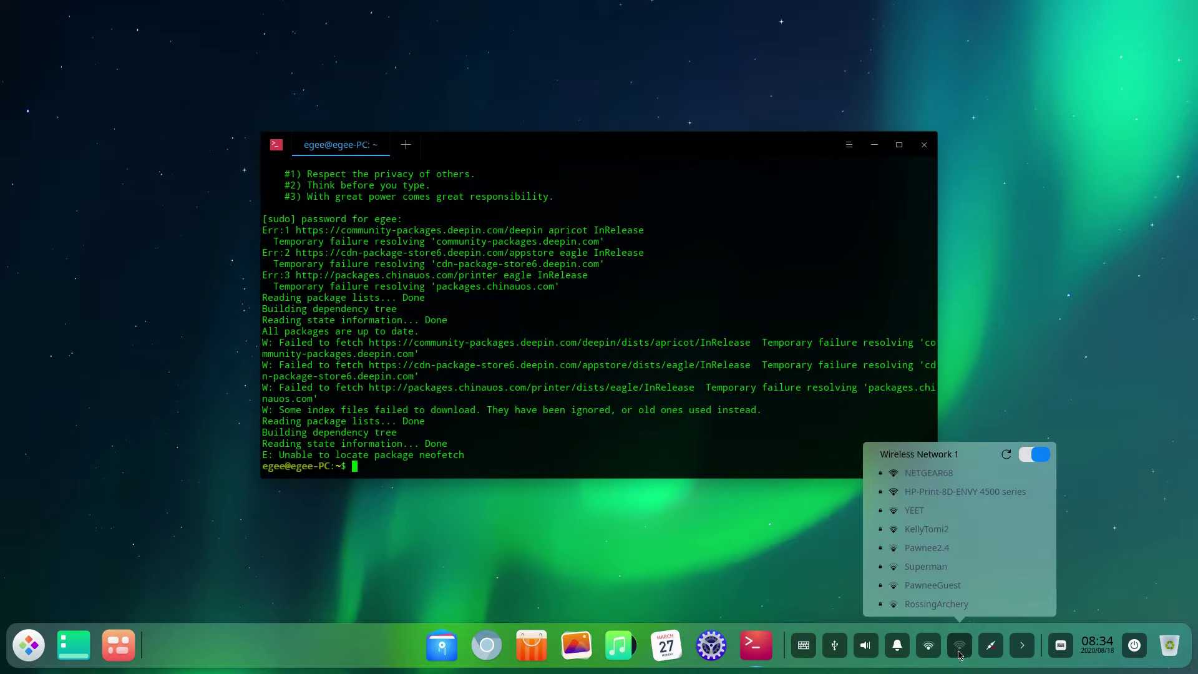
{"action": "left_click", "coordinate": [914, 511]}
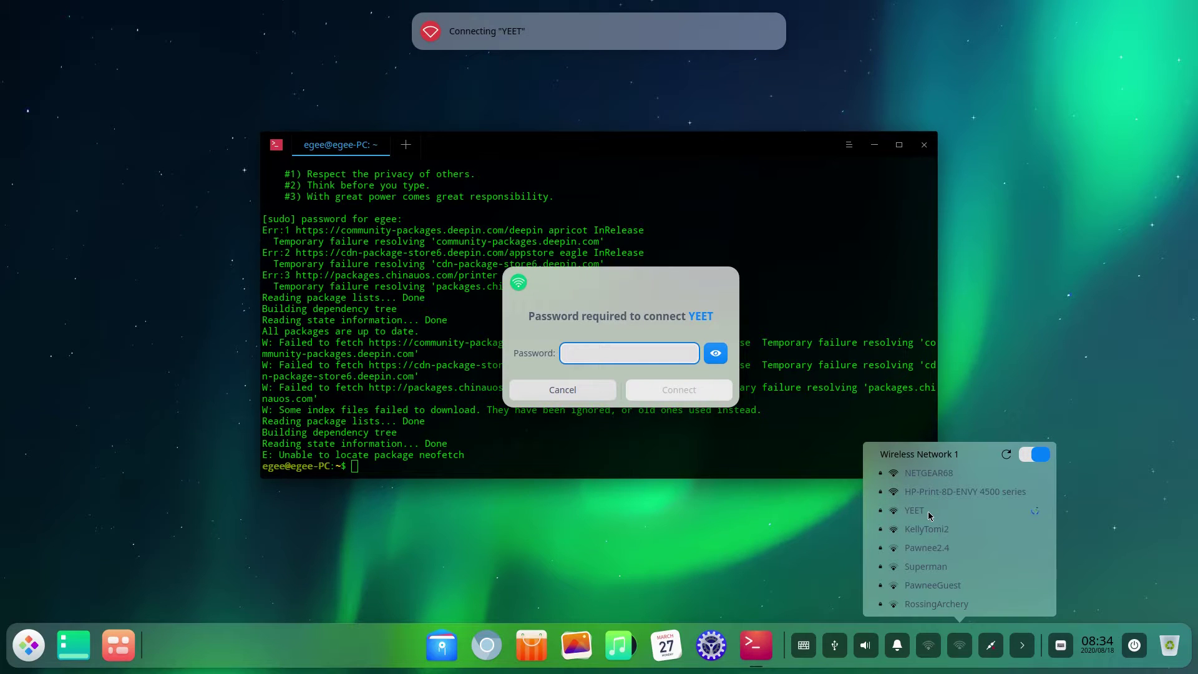
{"action": "left_click", "coordinate": [772, 587]}
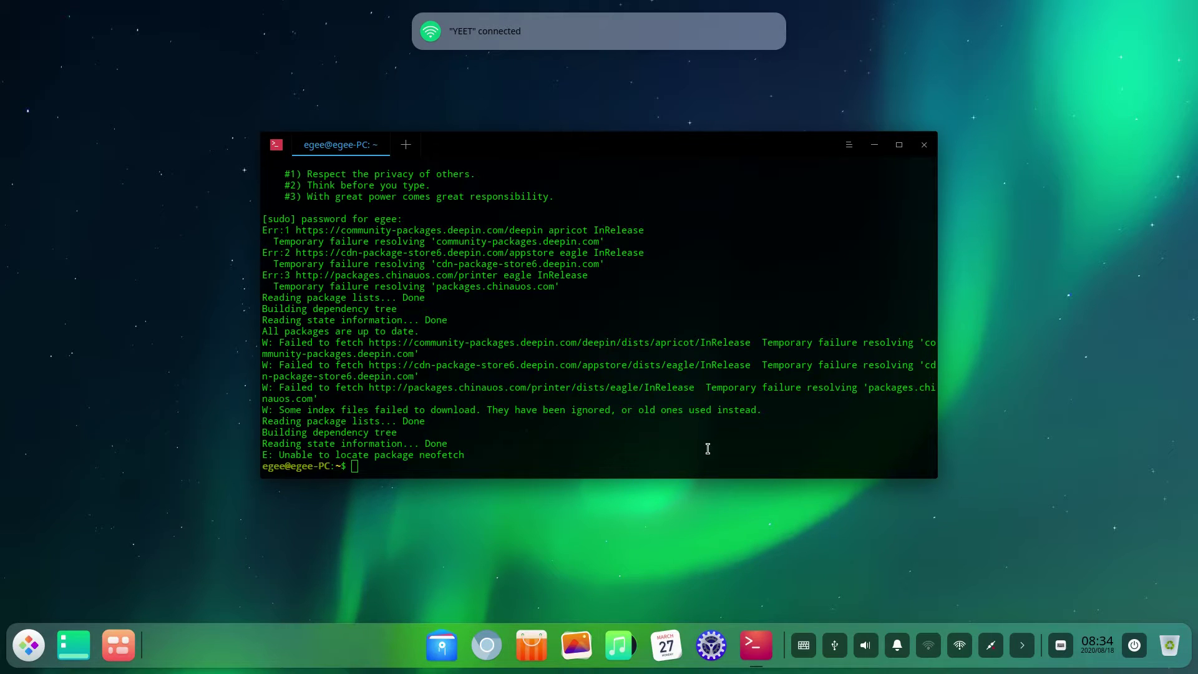
Rerun the previous neofetch install command in the terminal
{"action": "left_click", "coordinate": [694, 430]}
{"action": "key", "text": "Up"}
{"action": "key", "text": "Return"}
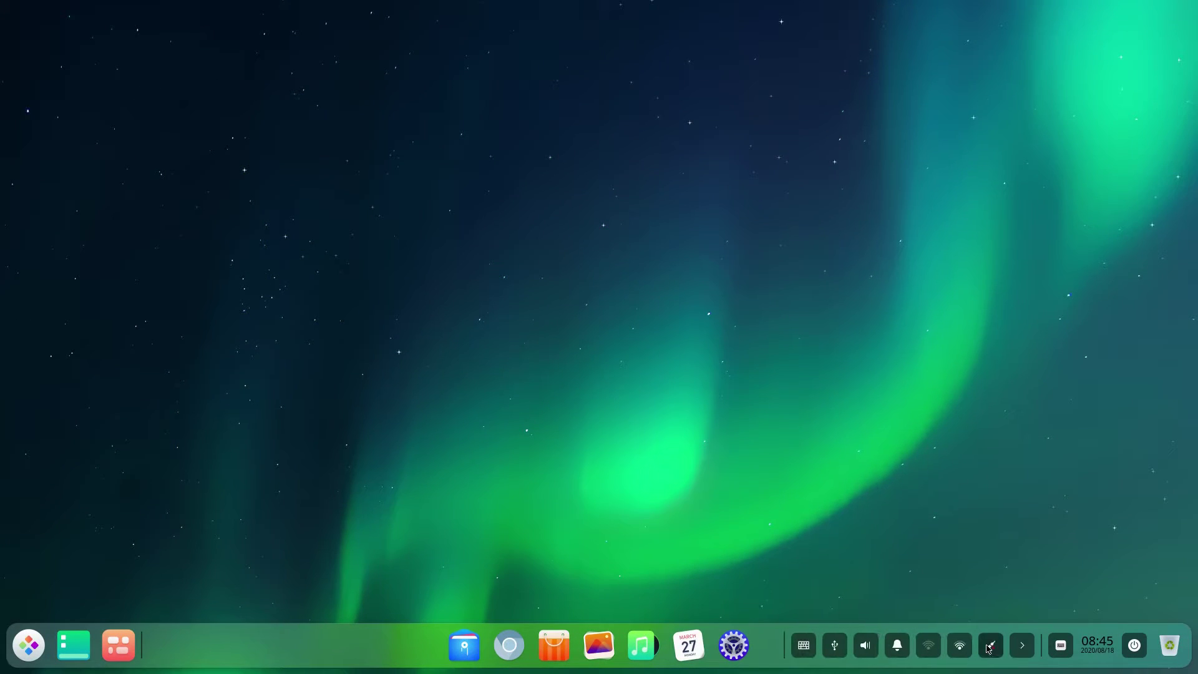
{"action": "left_click", "coordinate": [973, 654]}
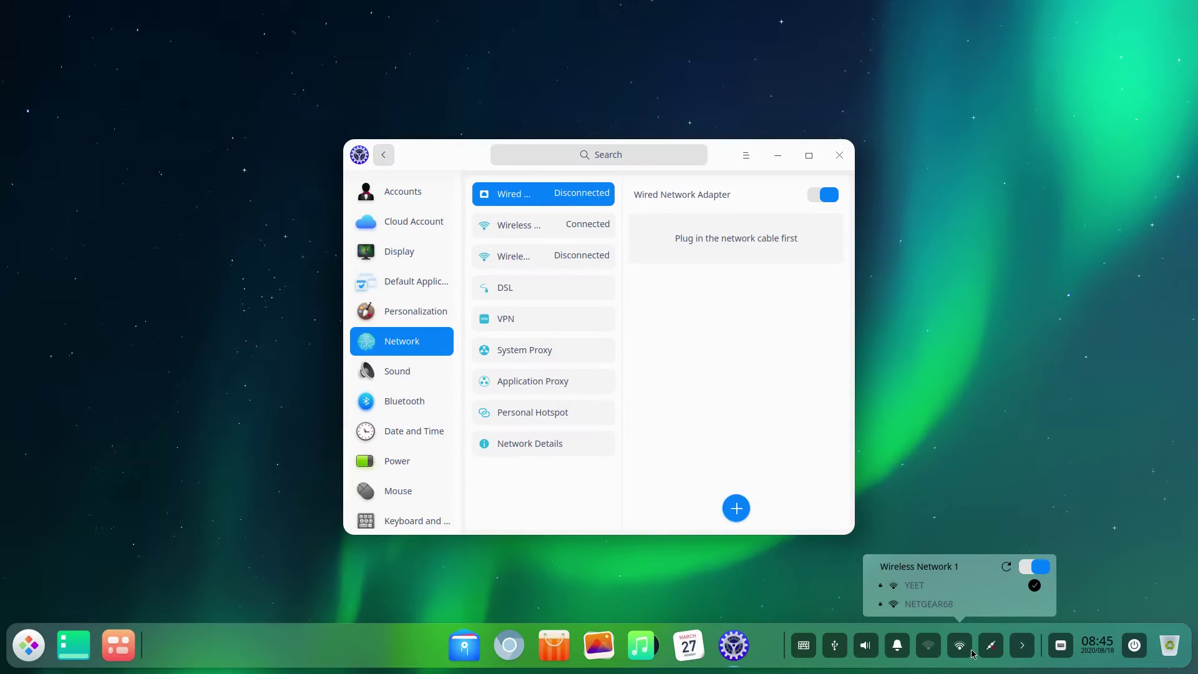
{"action": "left_click", "coordinate": [839, 156]}
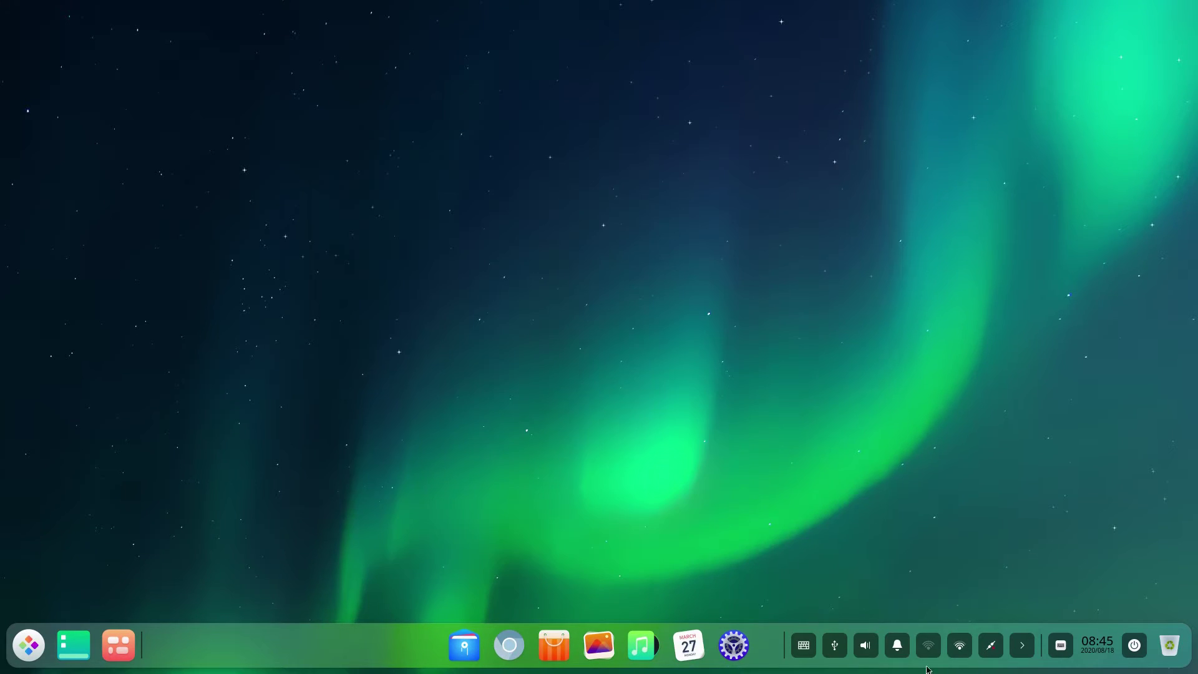
{"action": "left_click", "coordinate": [895, 646]}
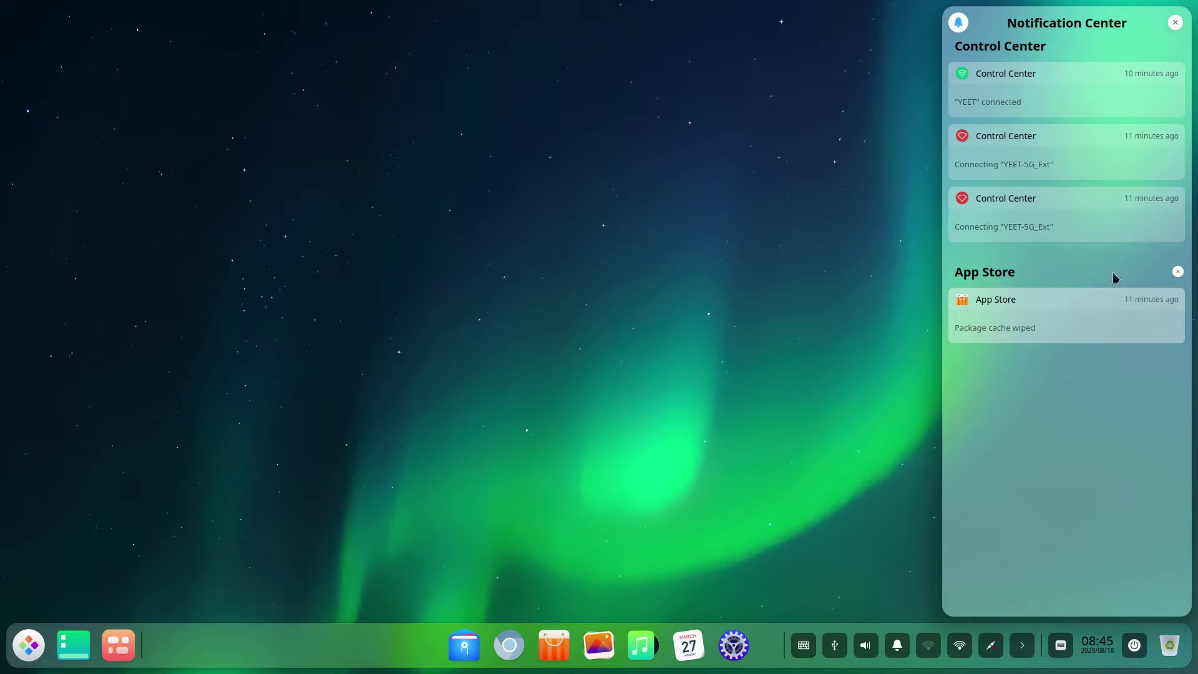
{"action": "left_click", "coordinate": [1175, 22]}
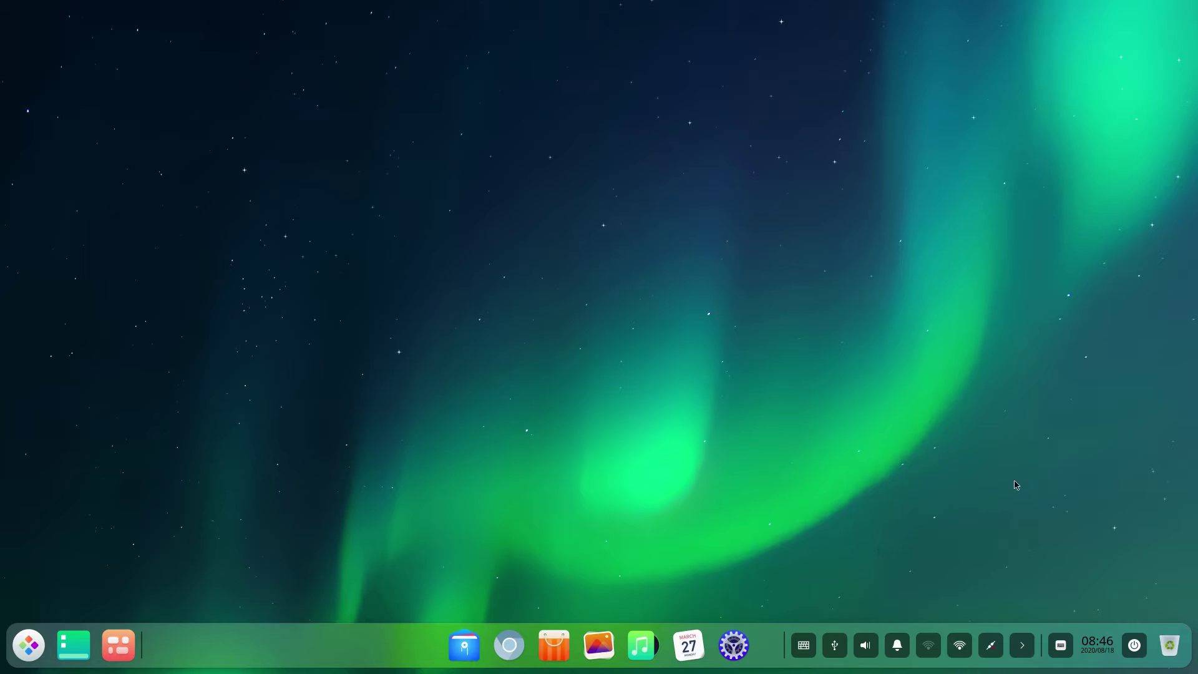
{"action": "left_click", "coordinate": [867, 643]}
{"action": "left_click", "coordinate": [836, 646]}
{"action": "left_click", "coordinate": [802, 645]}
Move the Calendar window to workspace 2 and back in the workspace overview
{"action": "left_click", "coordinate": [108, 660]}
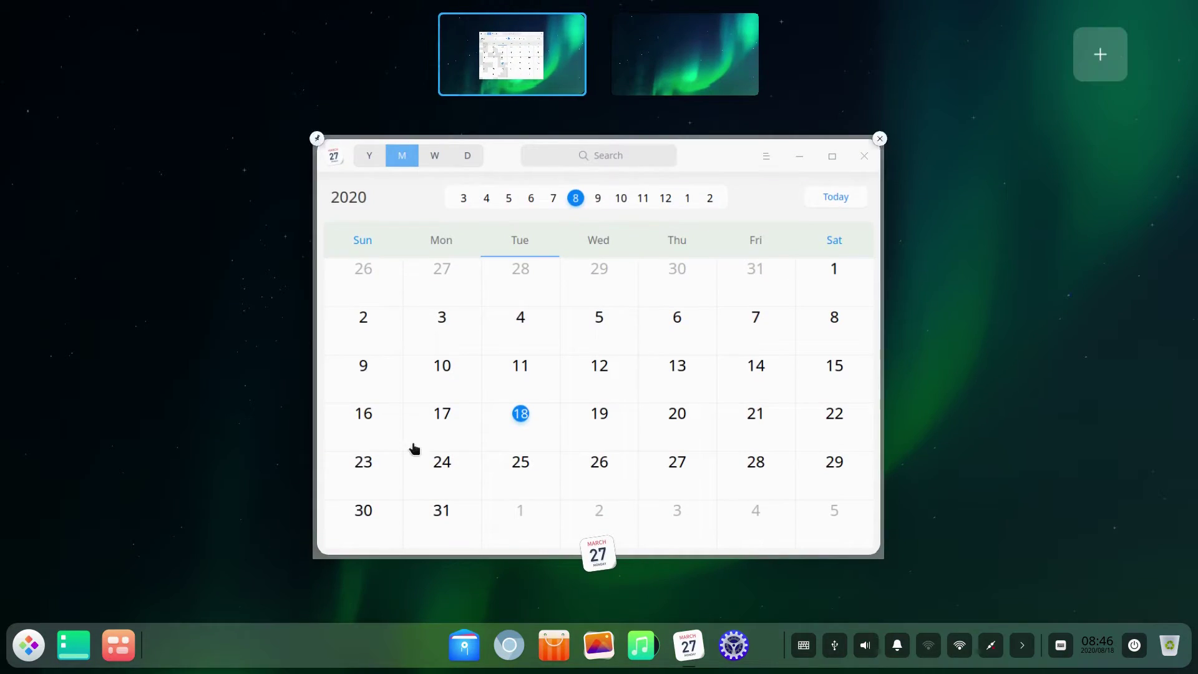
{"action": "left_click_drag", "start_coordinate": [699, 290], "coordinate": [496, 52]}
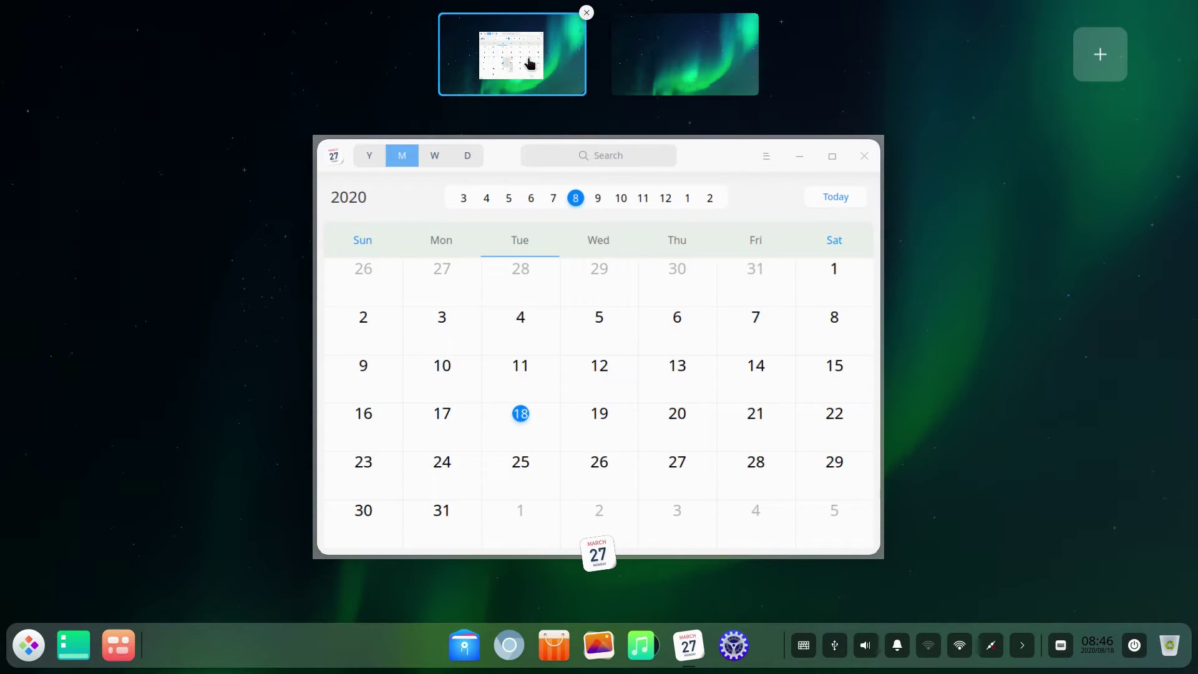
{"action": "left_click_drag", "start_coordinate": [530, 58], "coordinate": [718, 189]}
Switch the full-screen launcher to category view, then to the compact start menu
{"action": "key", "text": "super"}
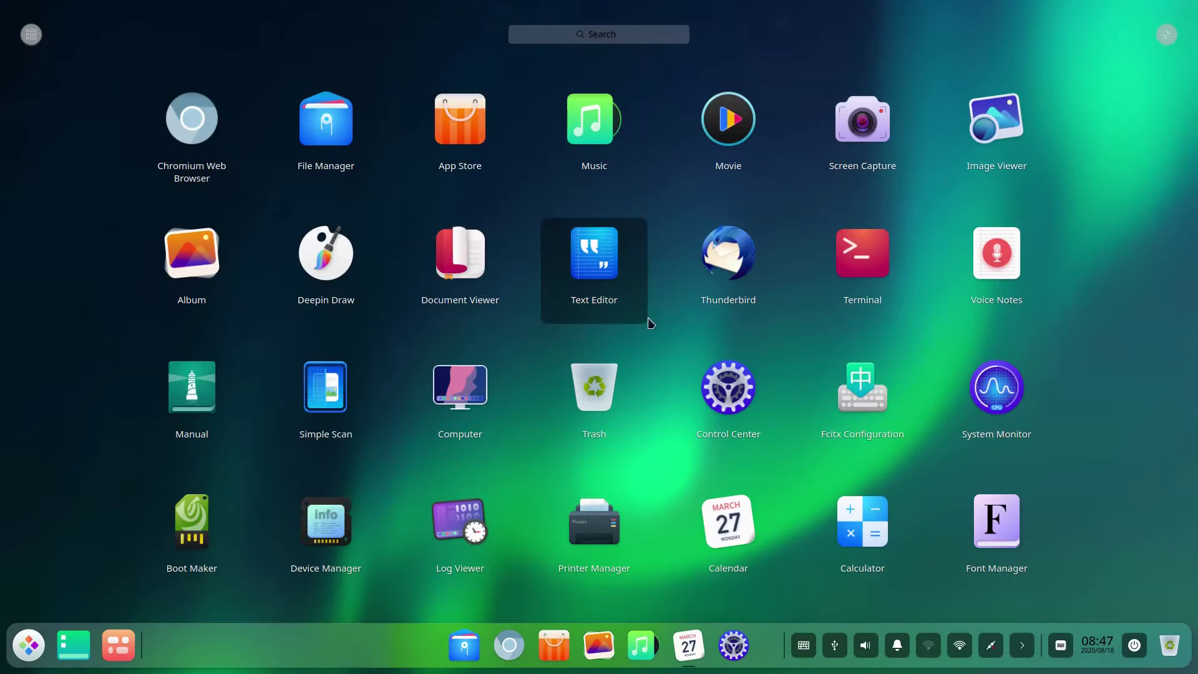
{"action": "scroll", "coordinate": [635, 347], "scroll_direction": "down", "scroll_amount": 2}
{"action": "scroll", "coordinate": [634, 347], "scroll_direction": "up", "scroll_amount": 2}
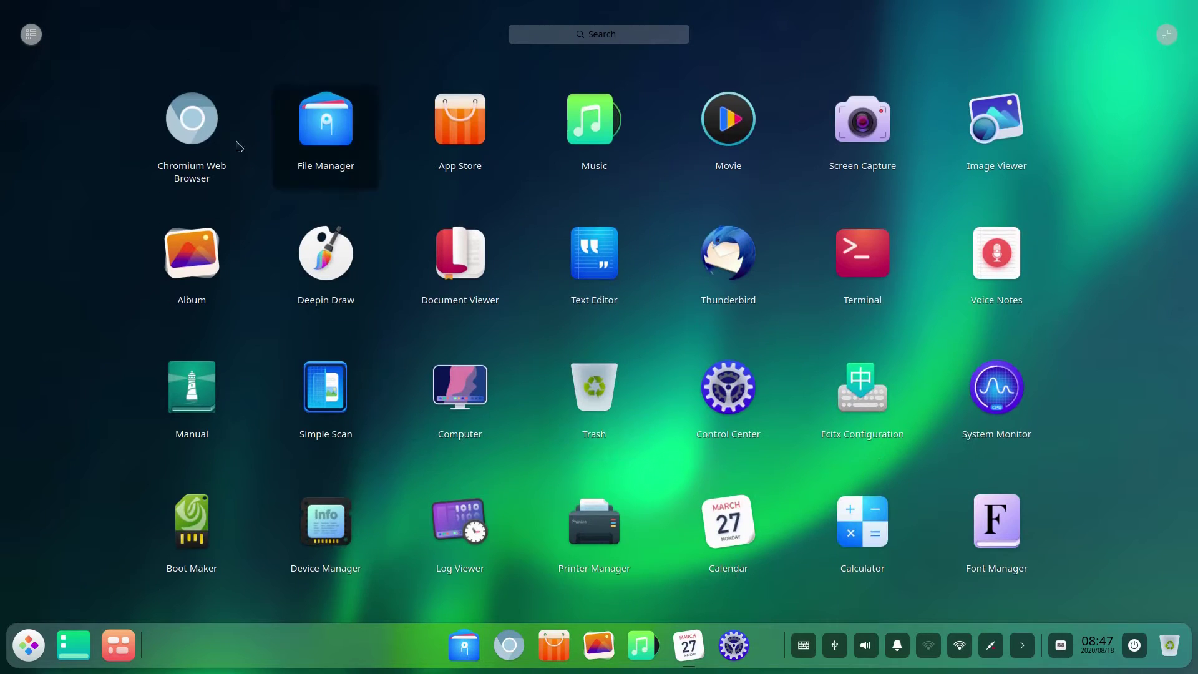
{"action": "left_click", "coordinate": [34, 38]}
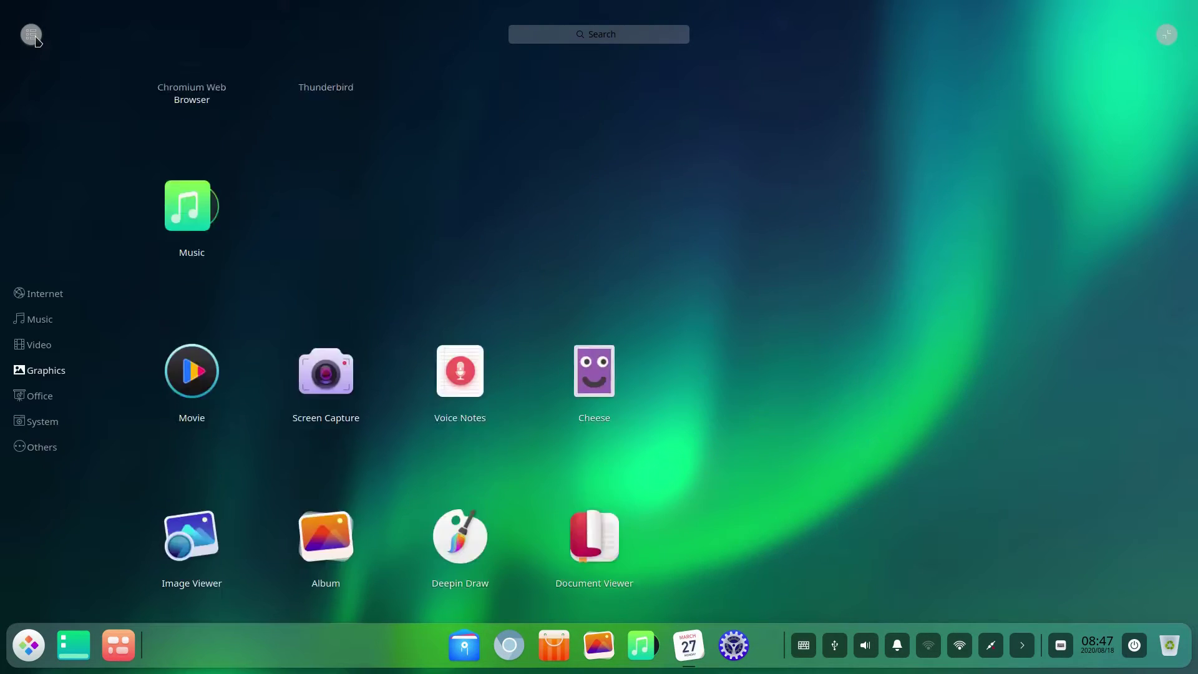
{"action": "left_click", "coordinate": [1167, 41]}
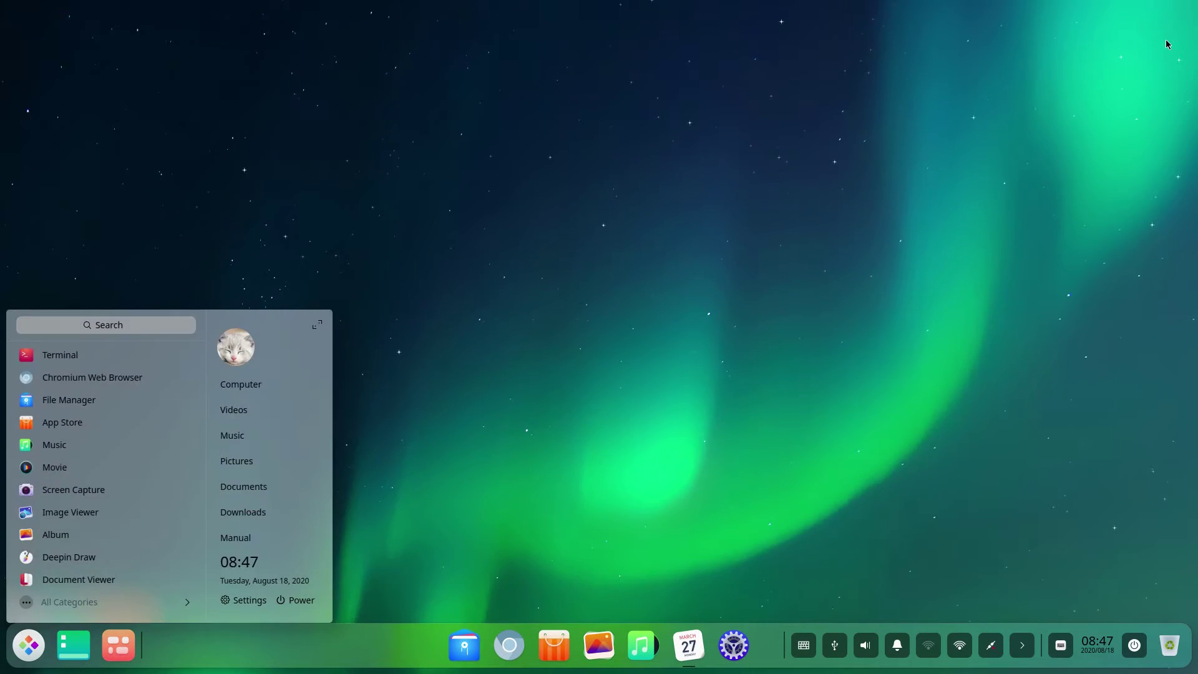
{"action": "left_click", "coordinate": [32, 652]}
{"action": "left_click", "coordinate": [32, 653]}
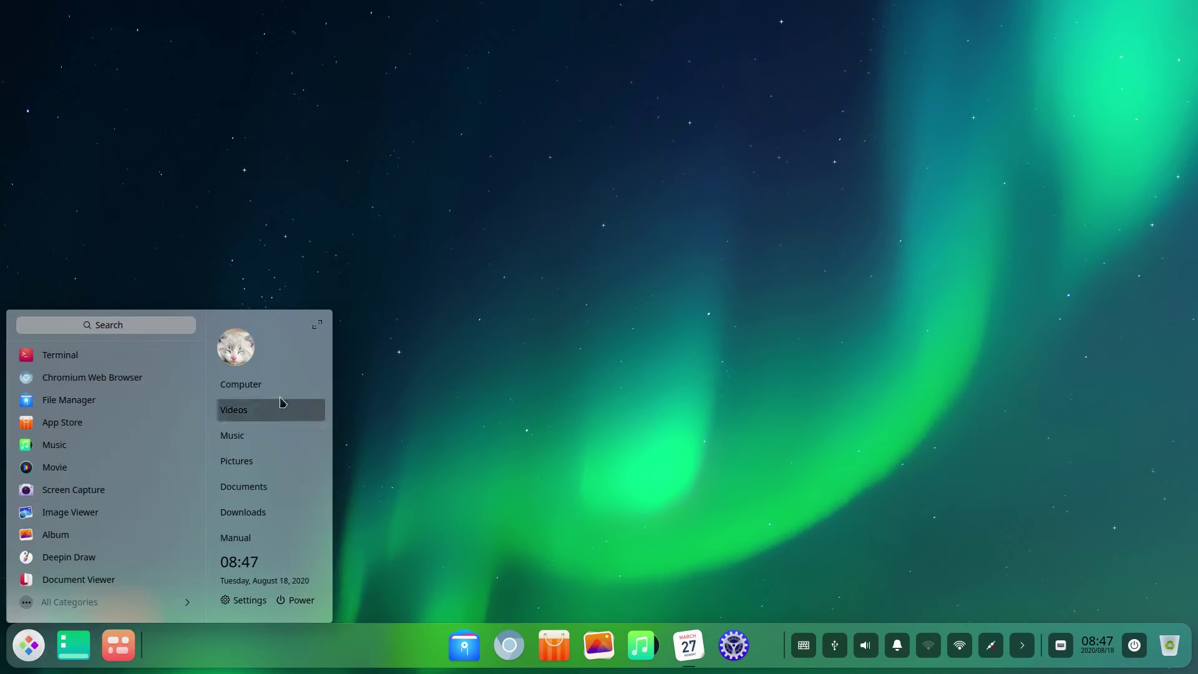
Browse Accounts, Cloud Account, Display and Default Applications before reaching Personalization
{"action": "left_click", "coordinate": [236, 347]}
{"action": "scroll", "coordinate": [404, 449], "scroll_direction": "down", "scroll_amount": 3}
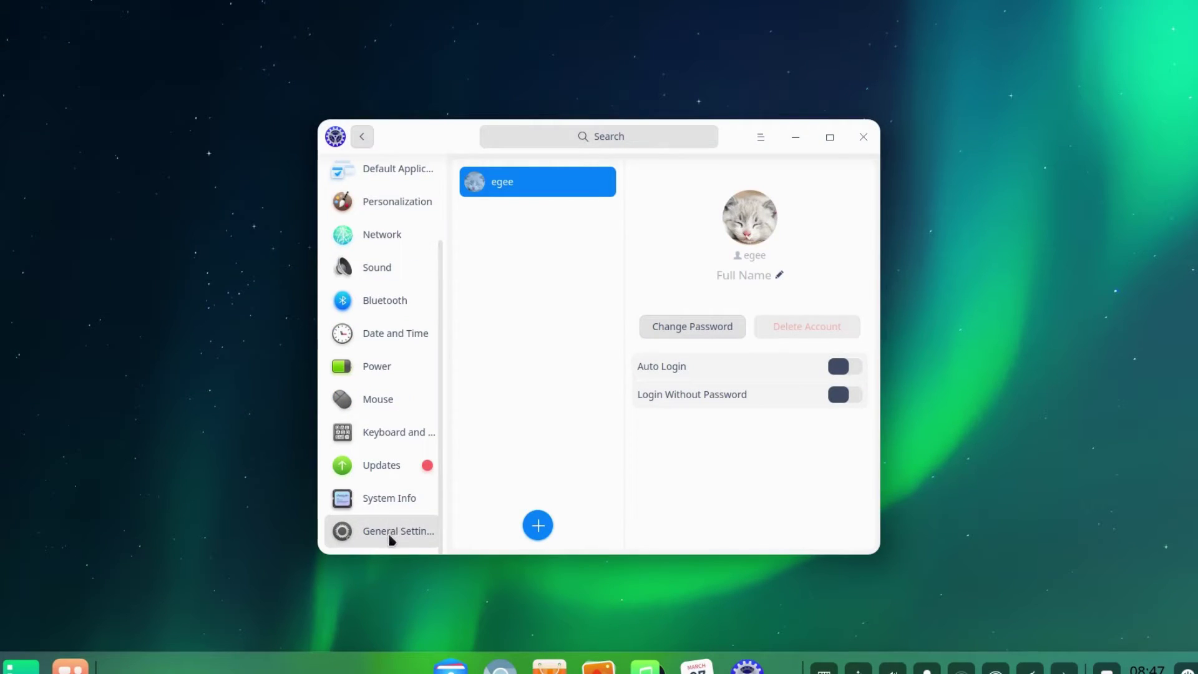
{"action": "scroll", "coordinate": [392, 534], "scroll_direction": "up", "scroll_amount": 3}
{"action": "left_click", "coordinate": [385, 226]}
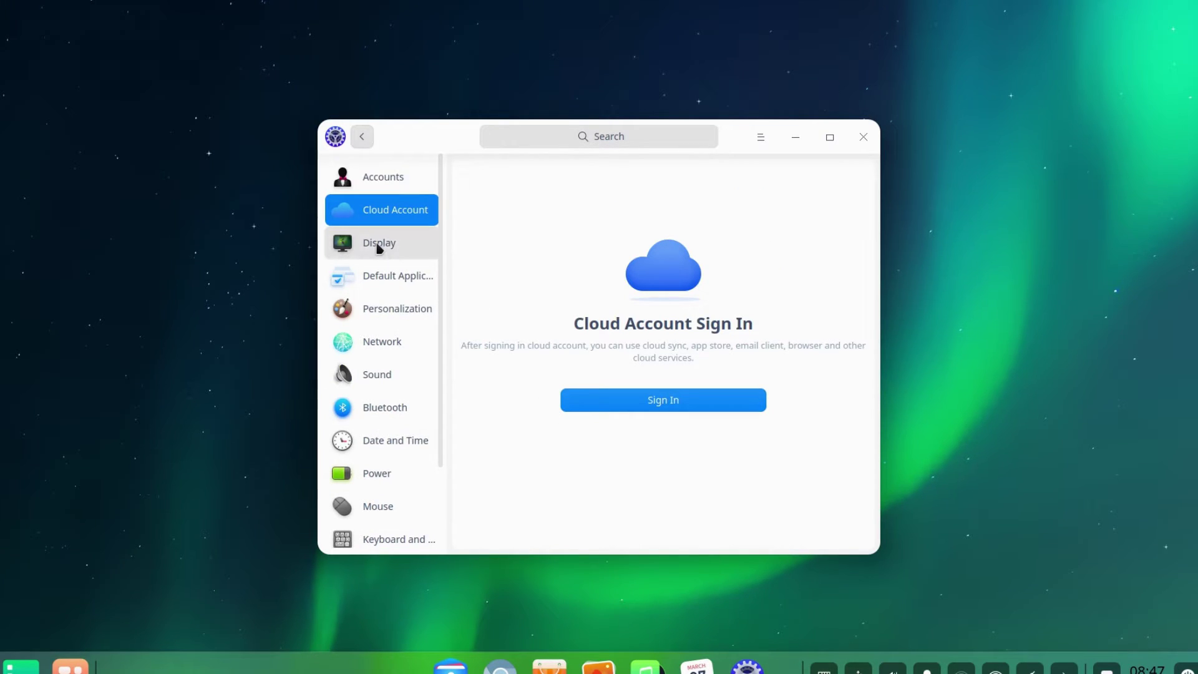
{"action": "left_click", "coordinate": [378, 248]}
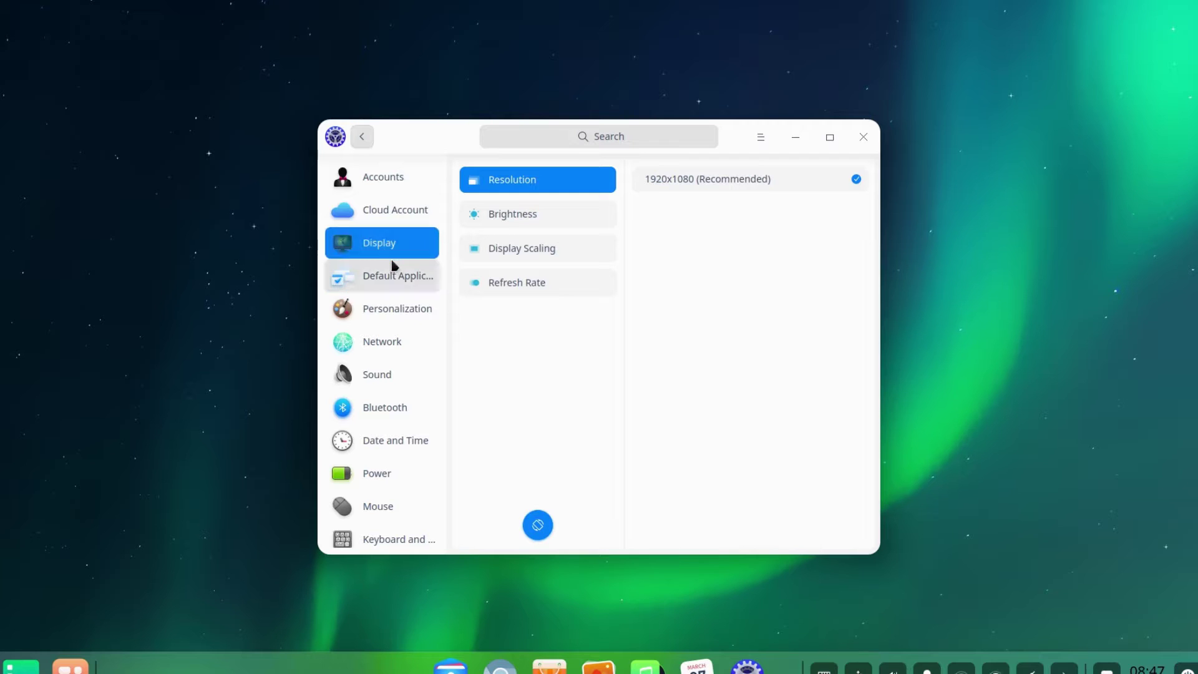
{"action": "left_click", "coordinate": [389, 284]}
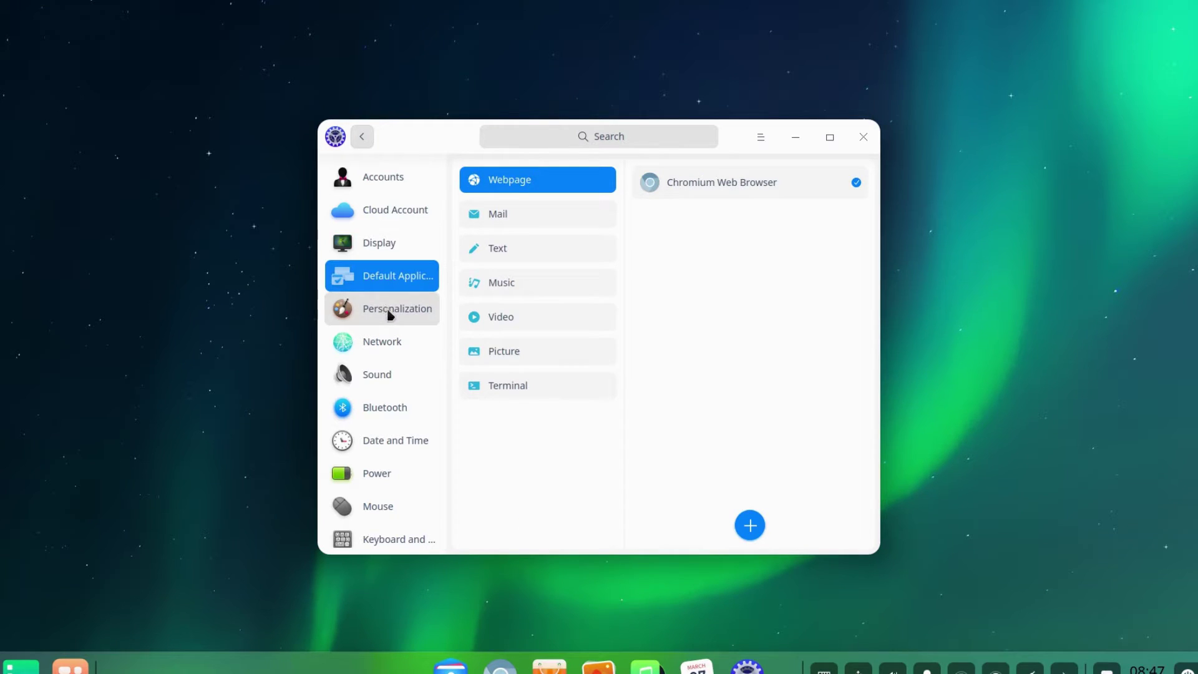
{"action": "left_click", "coordinate": [387, 308]}
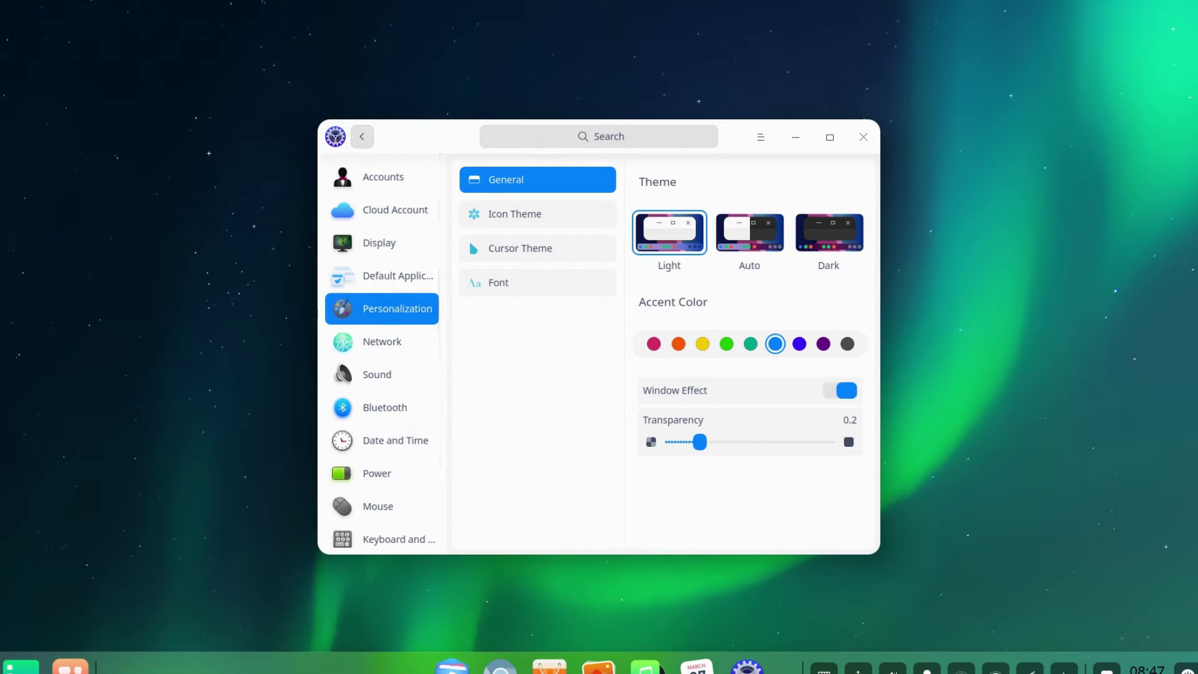
Place File Manager beside Control Center and try the Dark theme
{"action": "left_click", "coordinate": [450, 666]}
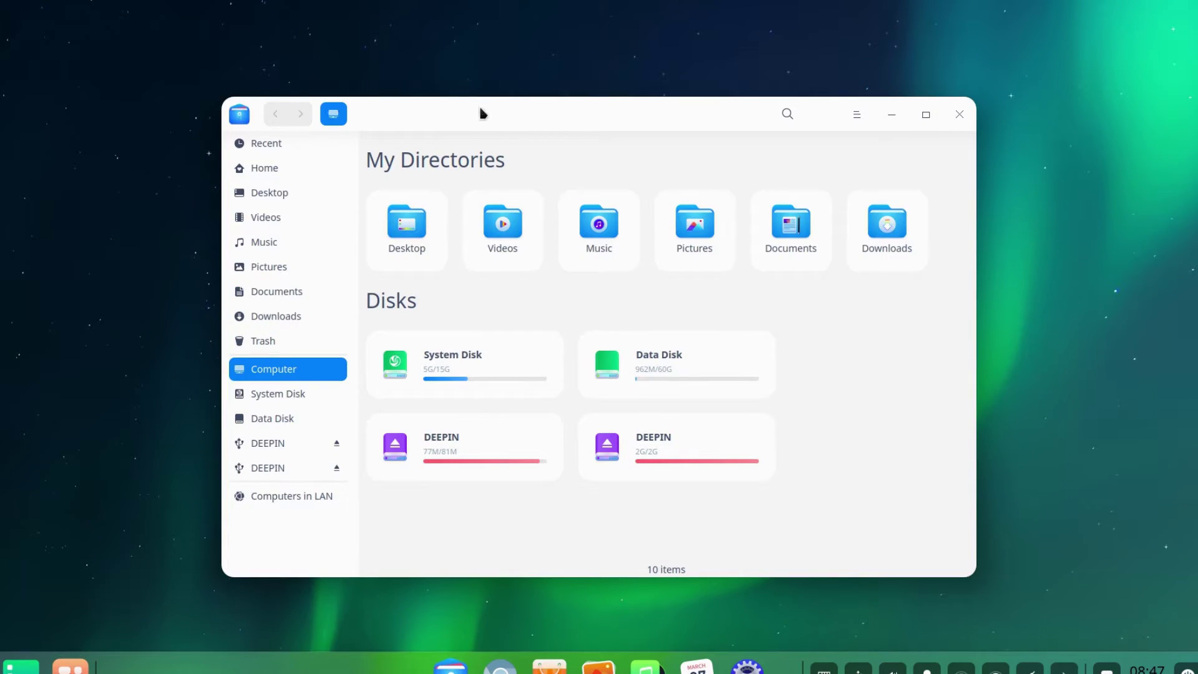
{"action": "left_click_drag", "start_coordinate": [482, 112], "coordinate": [262, 17]}
{"action": "left_click", "coordinate": [837, 189]}
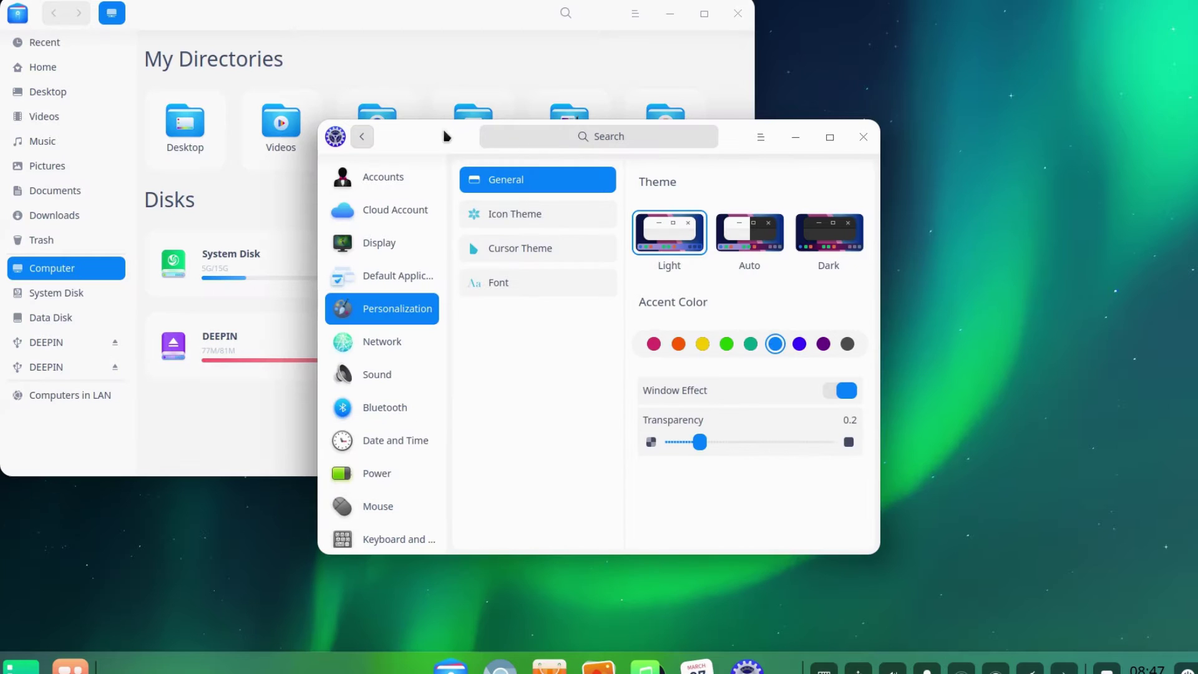
{"action": "left_click_drag", "start_coordinate": [593, 134], "coordinate": [760, 174]}
{"action": "left_click", "coordinate": [1115, 250]}
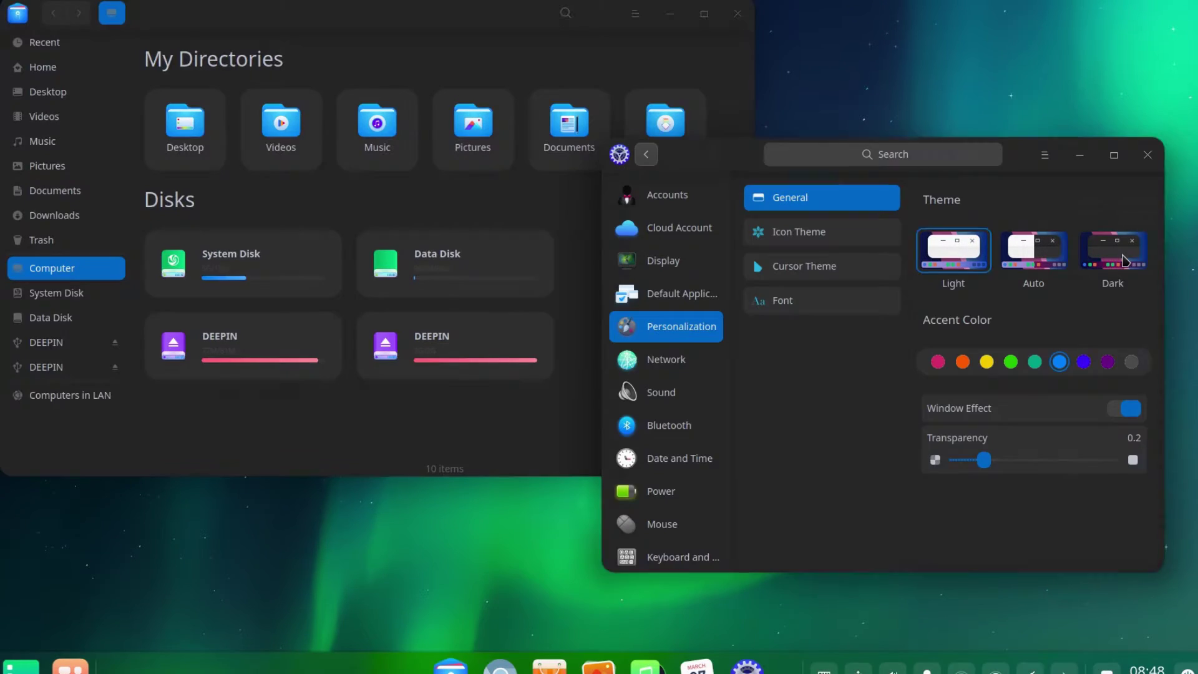
{"action": "left_click", "coordinate": [50, 67]}
{"action": "left_click", "coordinate": [38, 269]}
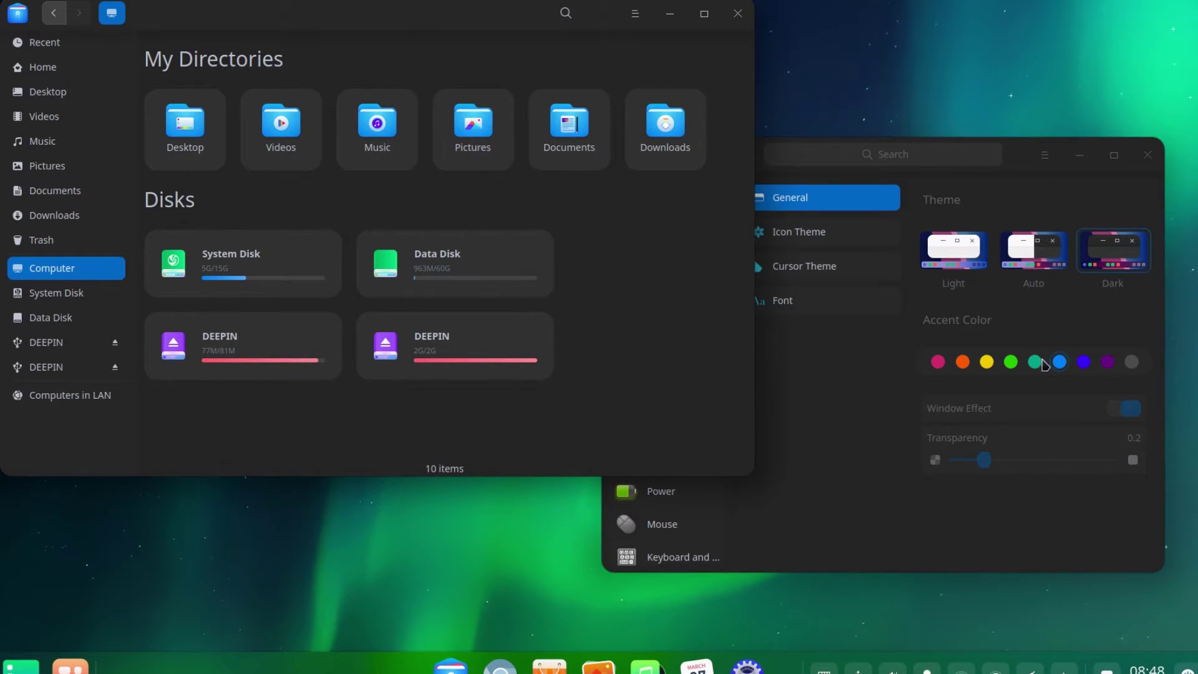
Try indigo and pink accents, settle on orange, and apply the bloom-dark icon theme
{"action": "left_click", "coordinate": [1085, 362]}
{"action": "left_click", "coordinate": [1108, 363]}
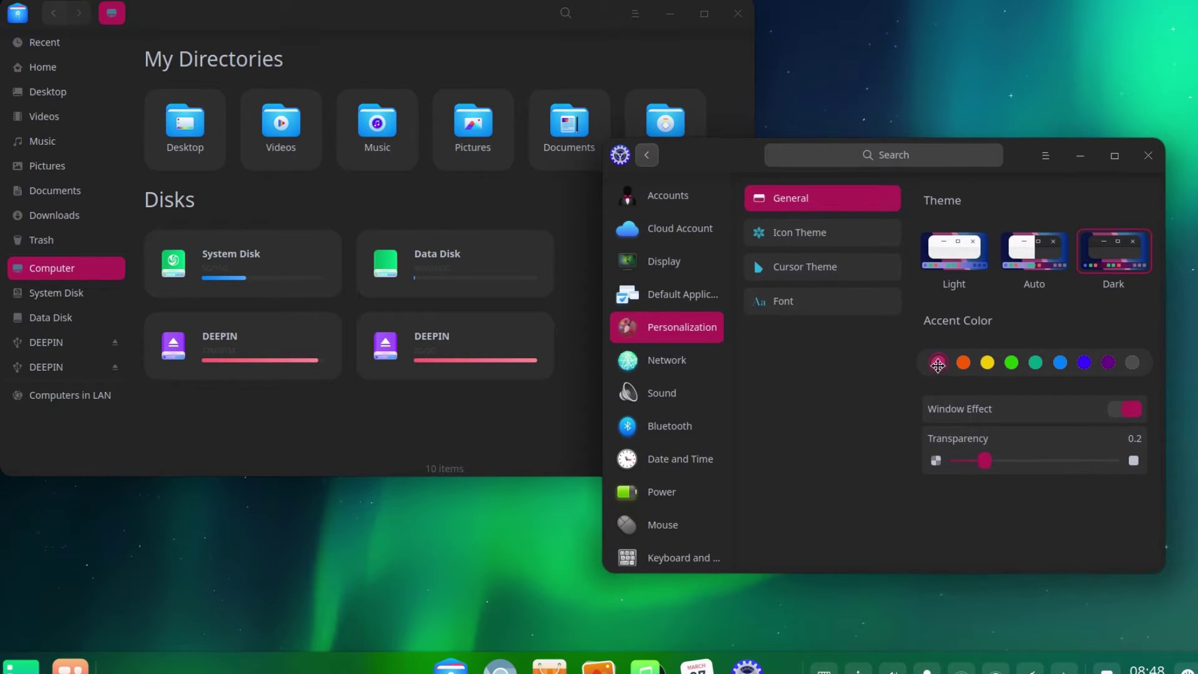
{"action": "left_click", "coordinate": [964, 364]}
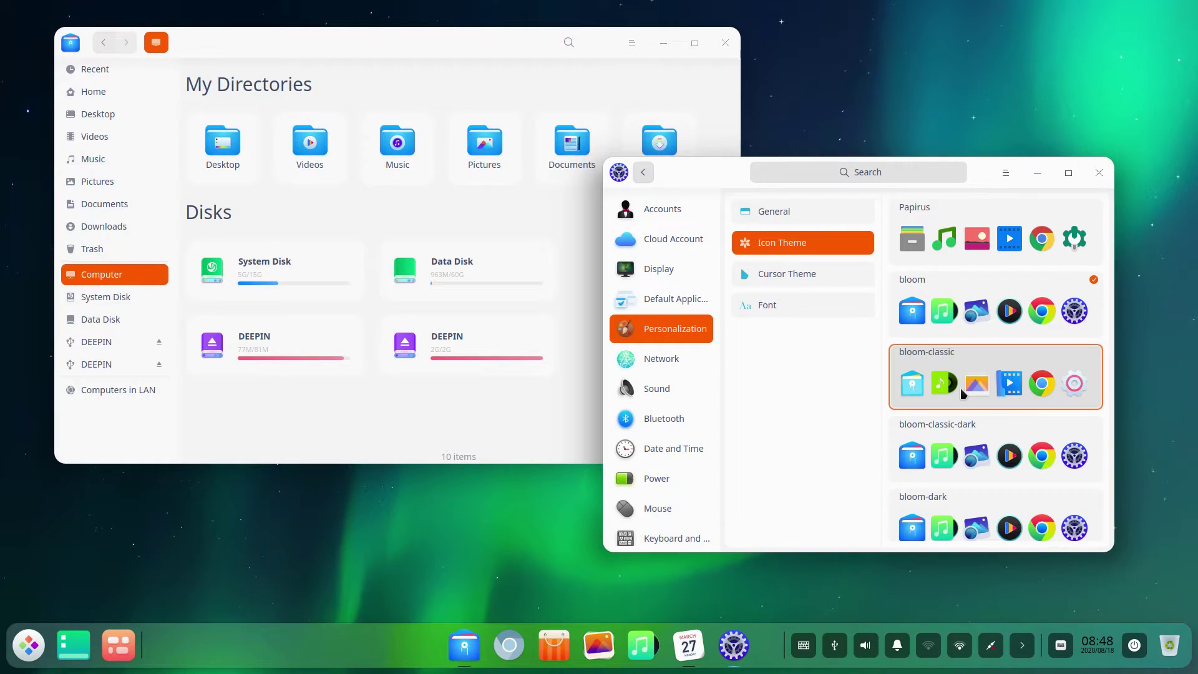
{"action": "left_click", "coordinate": [961, 388]}
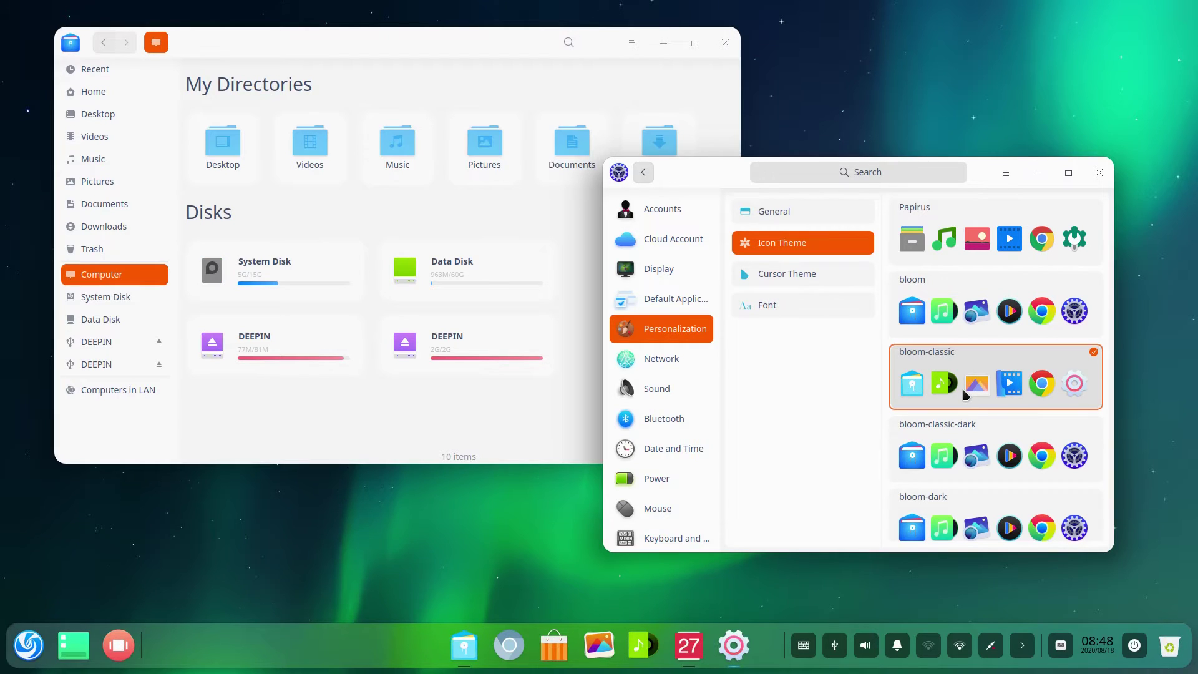
{"action": "left_click", "coordinate": [955, 317]}
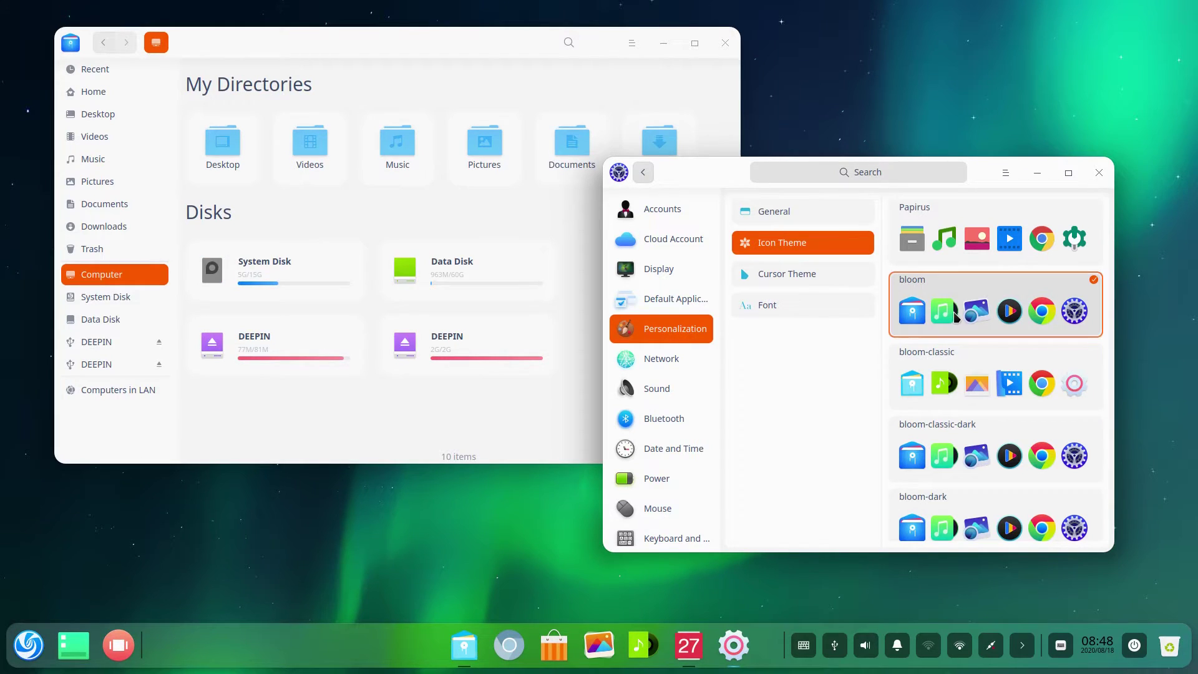
{"action": "left_click", "coordinate": [999, 528]}
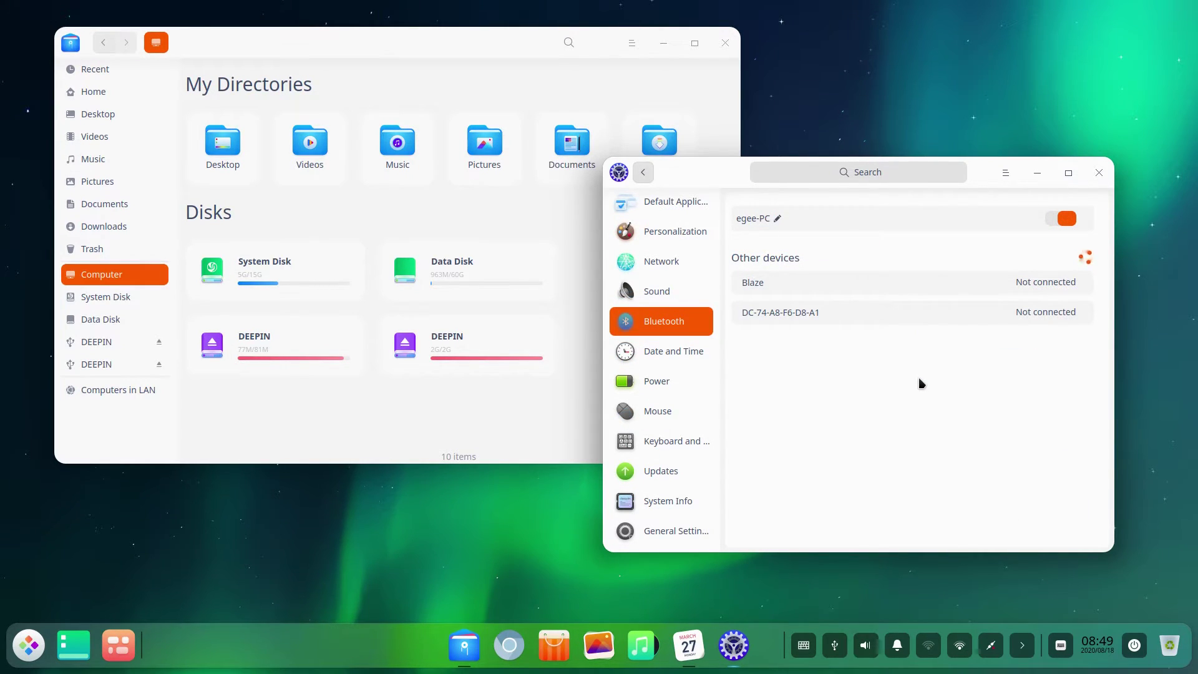
Connect to the Bixbi Bluetooth device and confirm the pairing PIN
{"action": "left_click", "coordinate": [867, 312]}
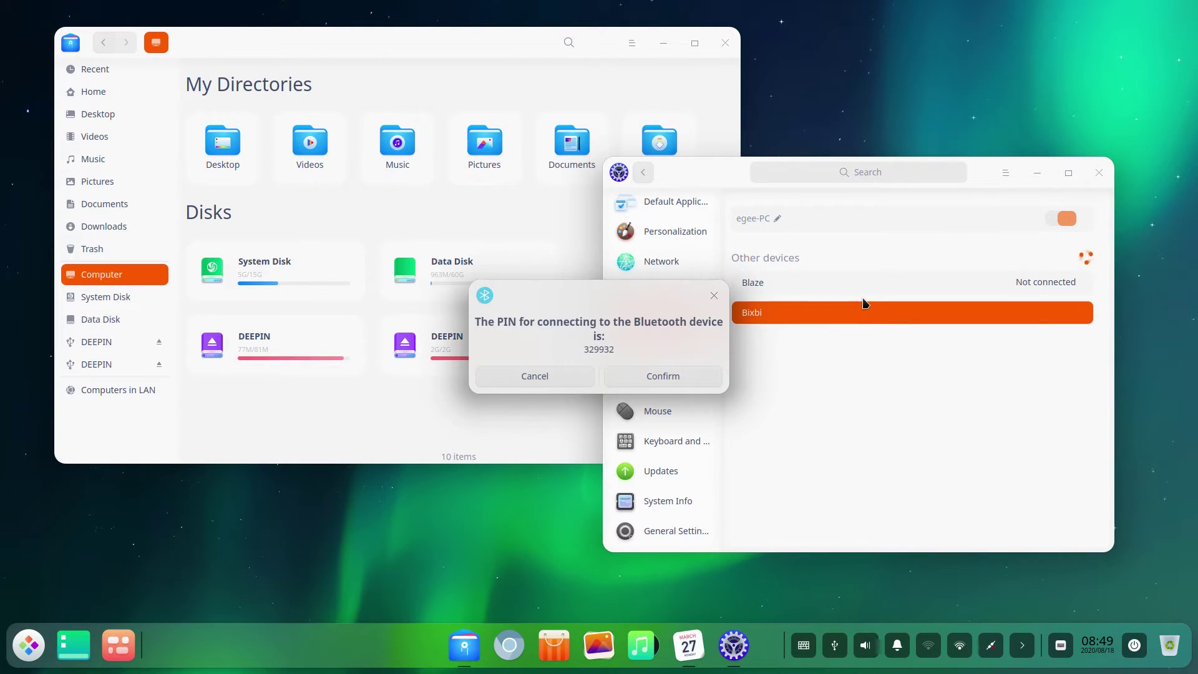
{"action": "left_click", "coordinate": [683, 381]}
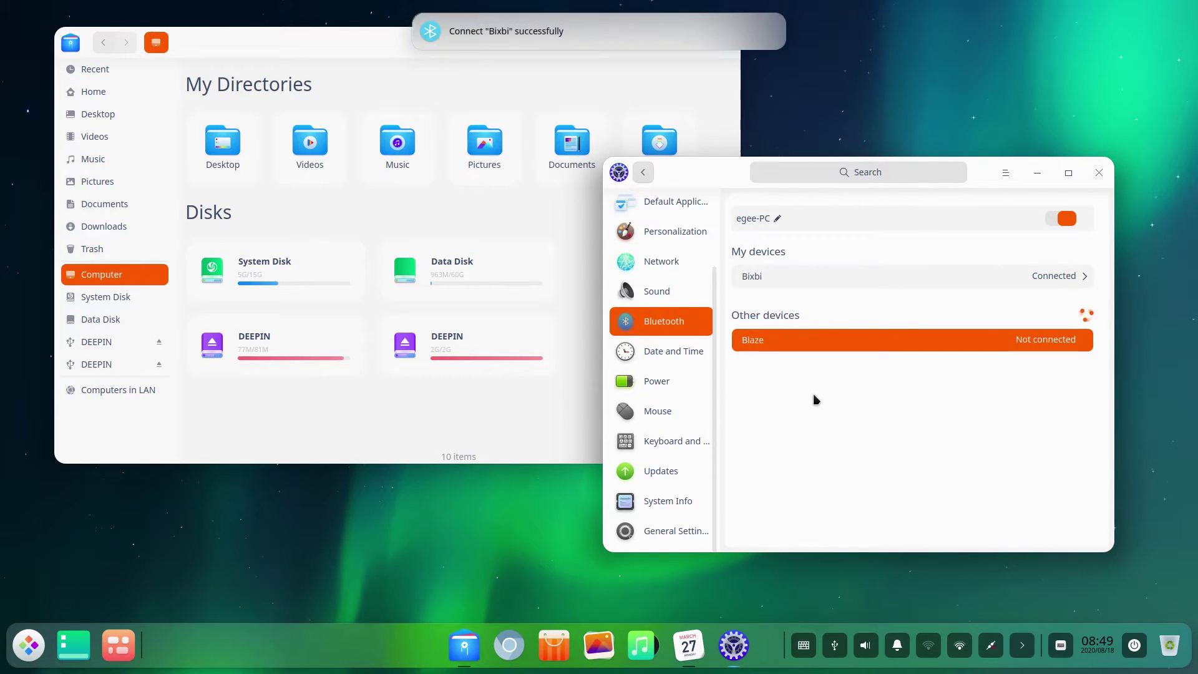
Move the dock to the top edge and switch it to Efficient mode
{"action": "left_click", "coordinate": [557, 32]}
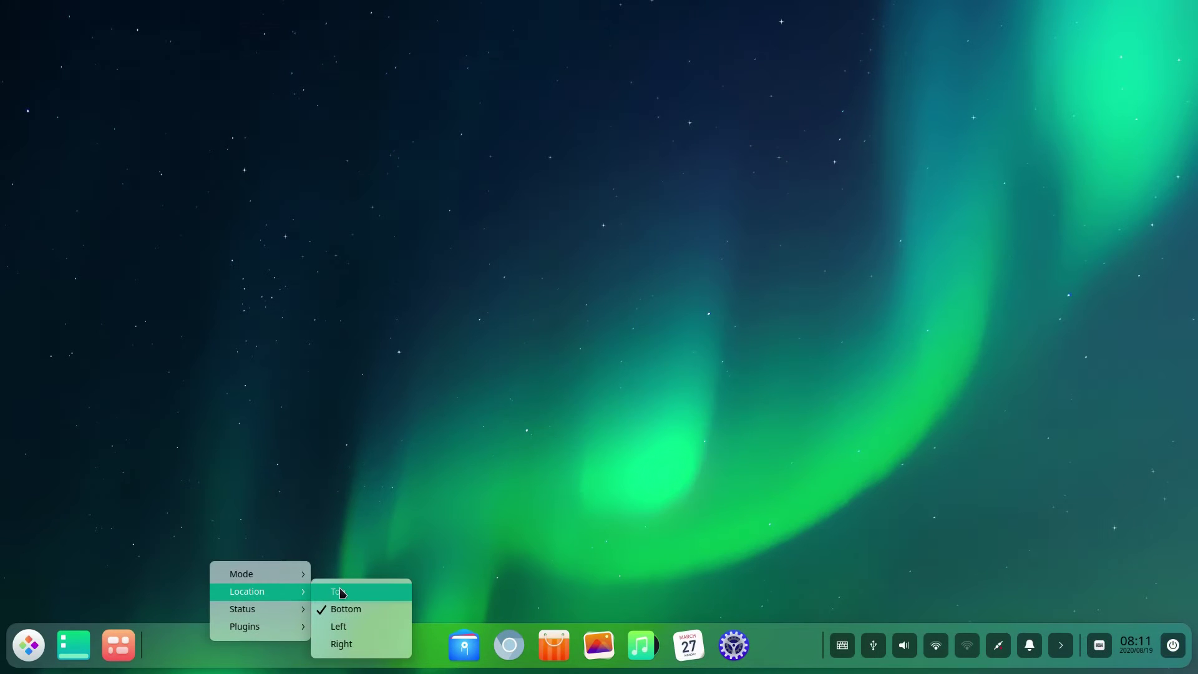
{"action": "left_click", "coordinate": [340, 589]}
{"action": "right_click", "coordinate": [243, 44]}
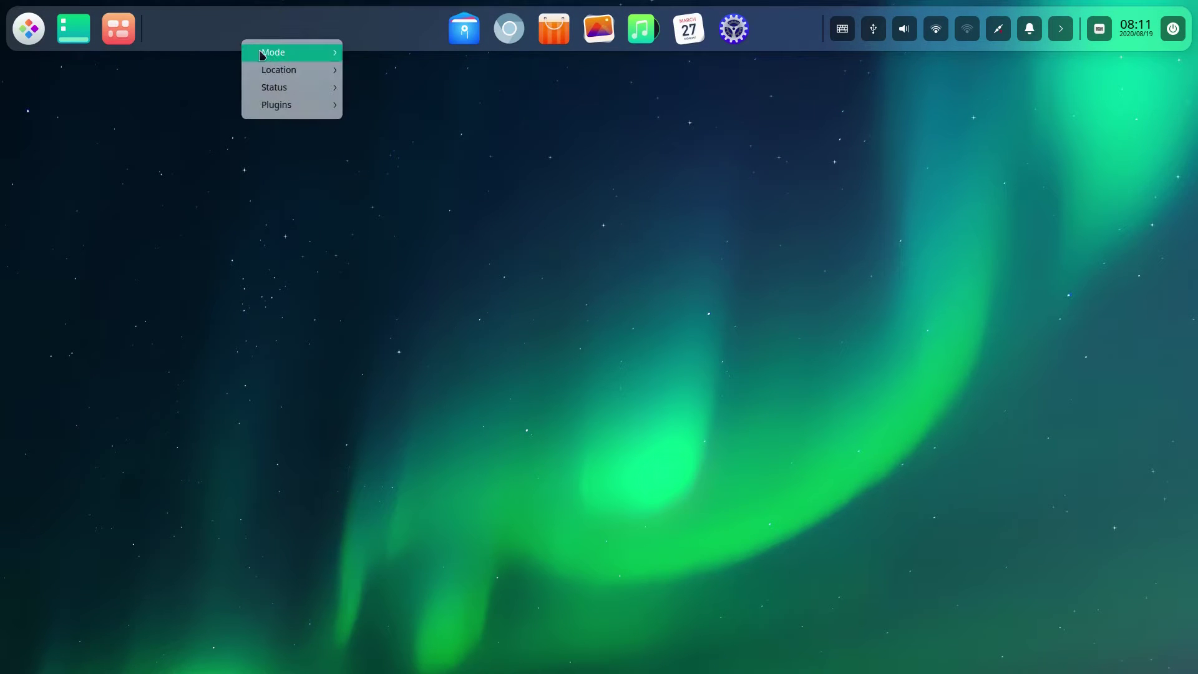
{"action": "mouse_move", "coordinate": [265, 53]}
{"action": "left_click", "coordinate": [386, 71]}
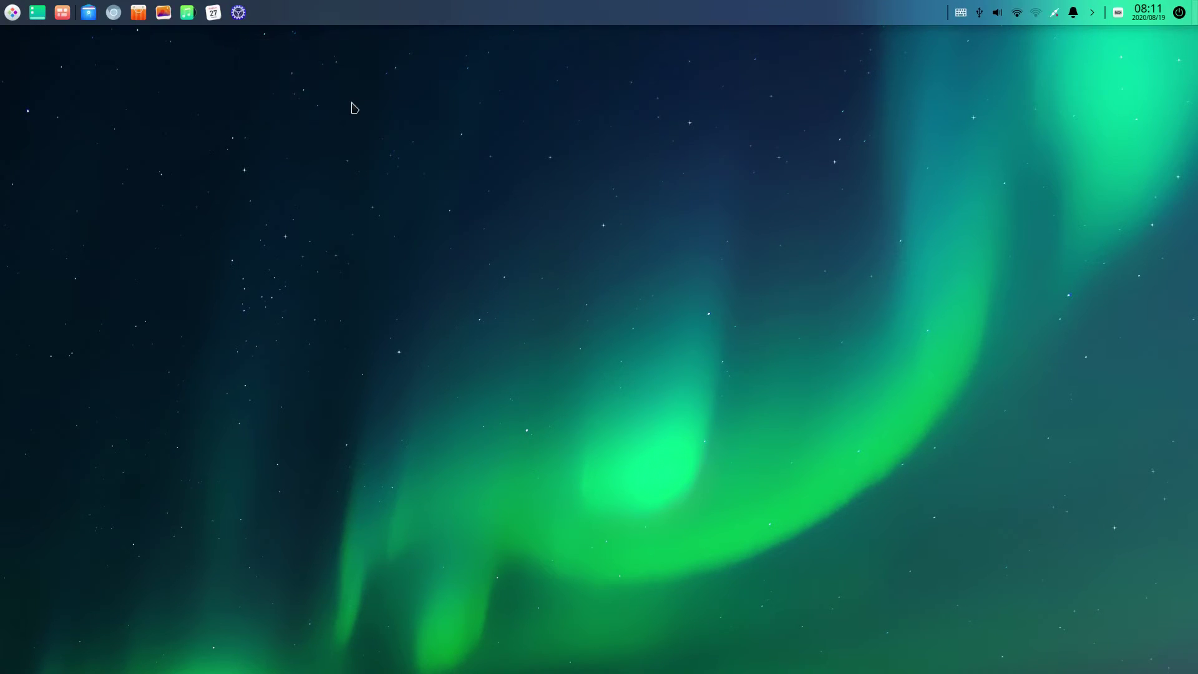
Move the dock to the left edge and switch it to Fashion mode
{"action": "right_click", "coordinate": [360, 13]}
{"action": "mouse_move", "coordinate": [404, 41]}
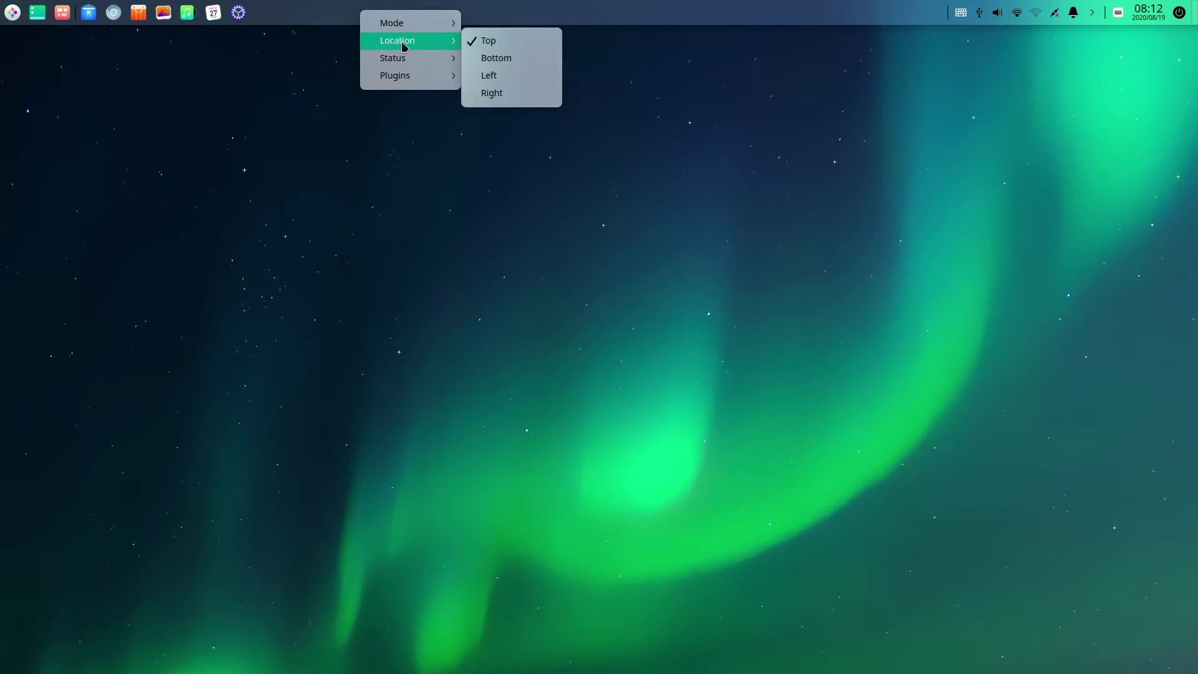
{"action": "left_click", "coordinate": [504, 75]}
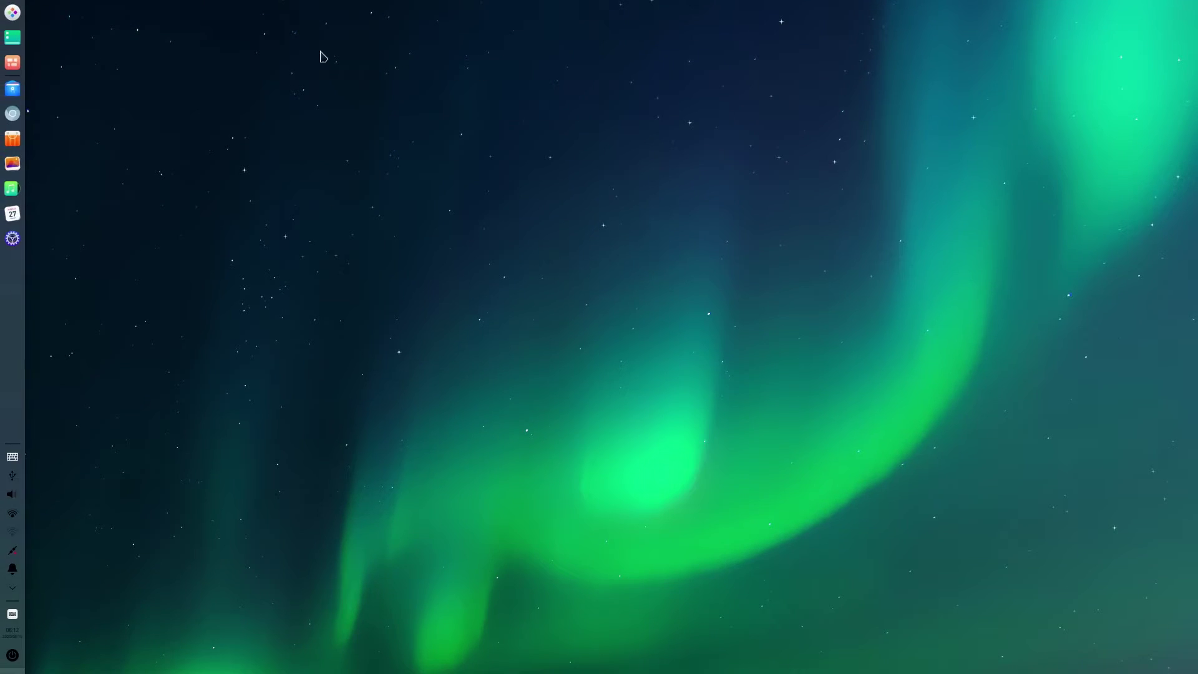
{"action": "right_click", "coordinate": [17, 11]}
{"action": "mouse_move", "coordinate": [42, 81]}
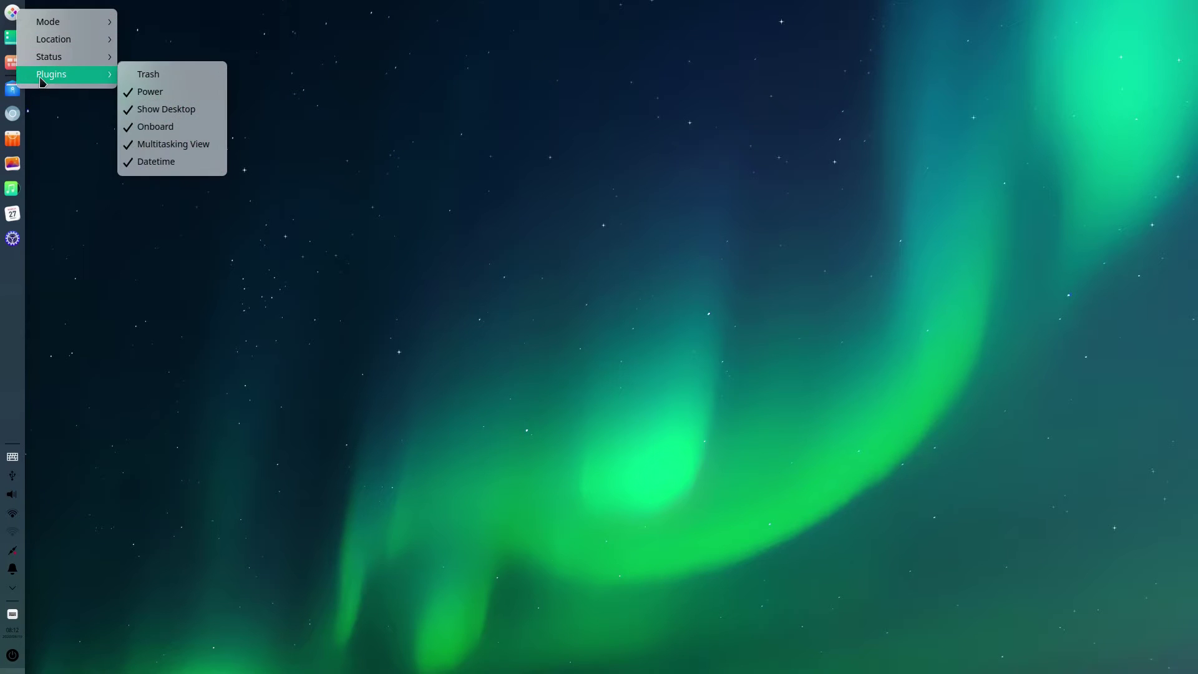
{"action": "mouse_move", "coordinate": [44, 47]}
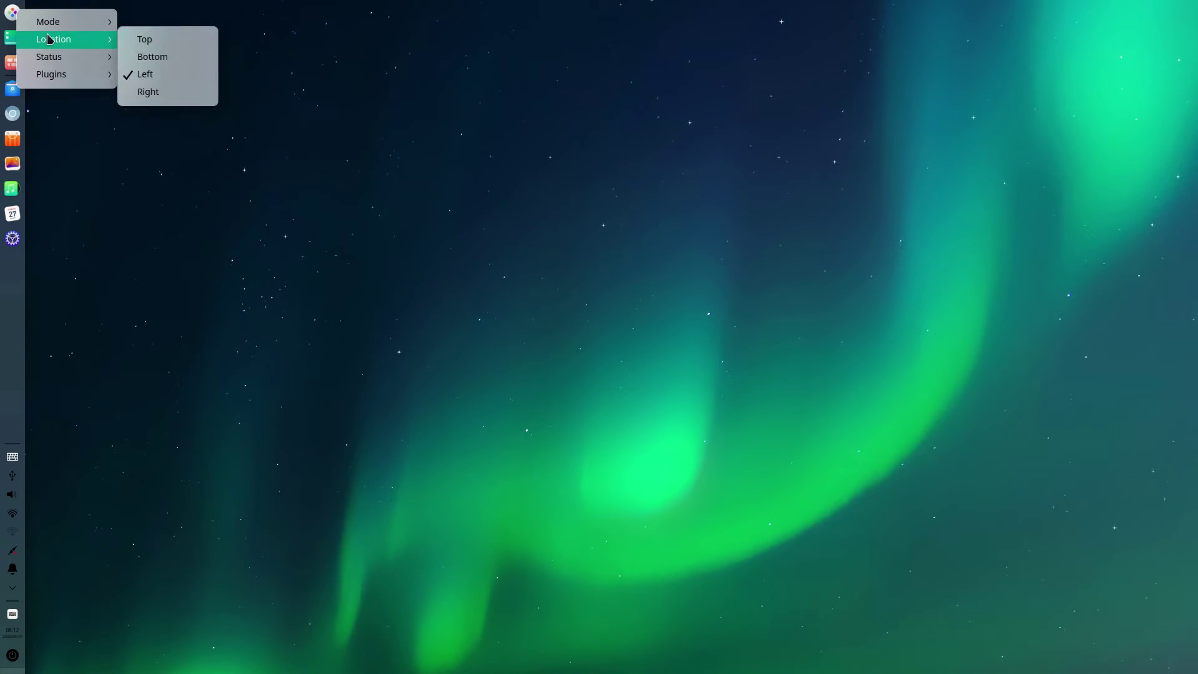
{"action": "mouse_move", "coordinate": [48, 22]}
{"action": "left_click", "coordinate": [181, 23]}
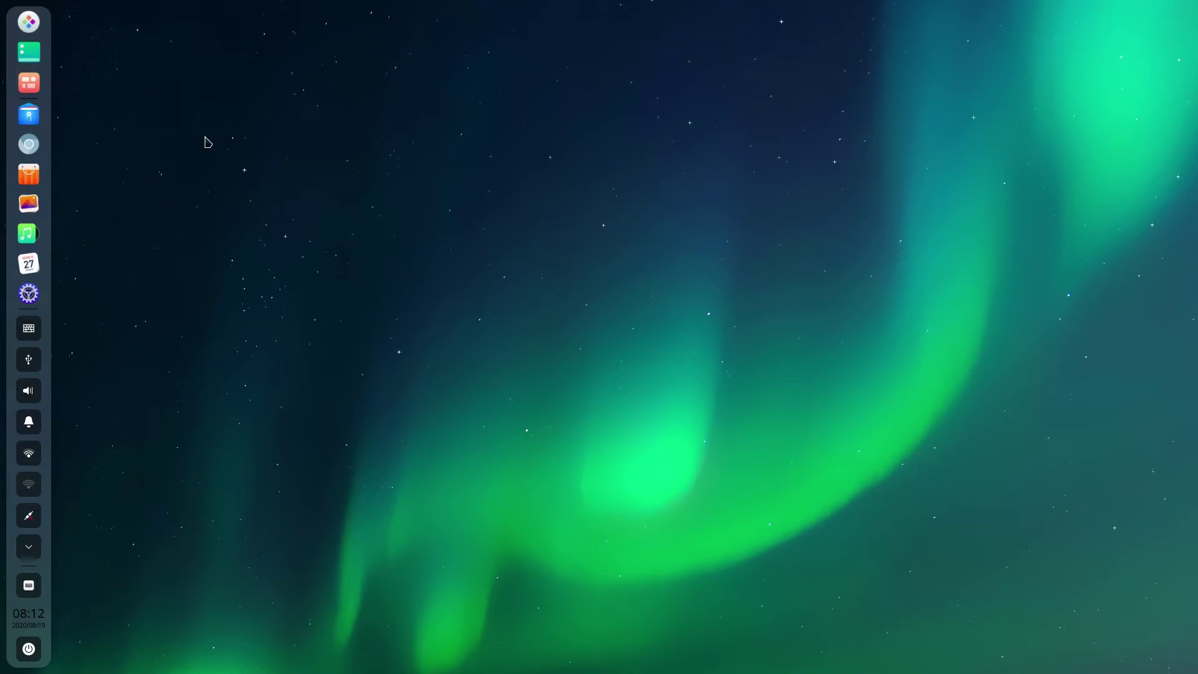
Exit the input method so its keyboard tray icon disappears
{"action": "left_click", "coordinate": [29, 22]}
{"action": "left_click", "coordinate": [29, 22]}
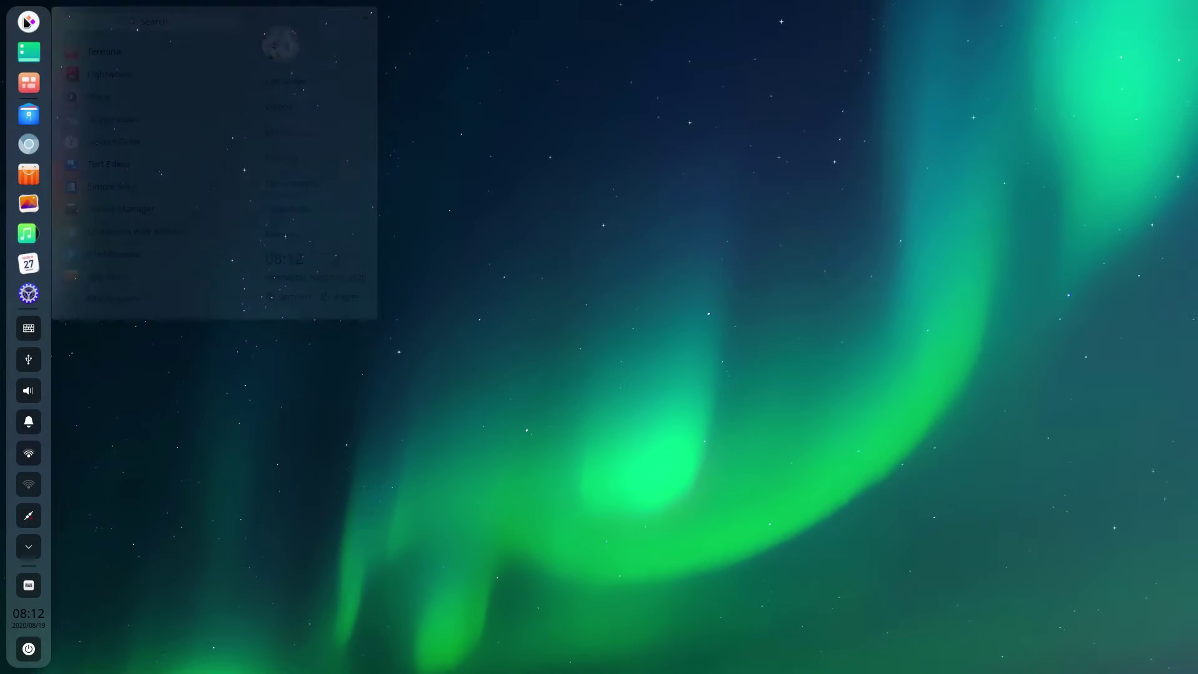
{"action": "right_click", "coordinate": [35, 328]}
{"action": "left_click", "coordinate": [78, 496]}
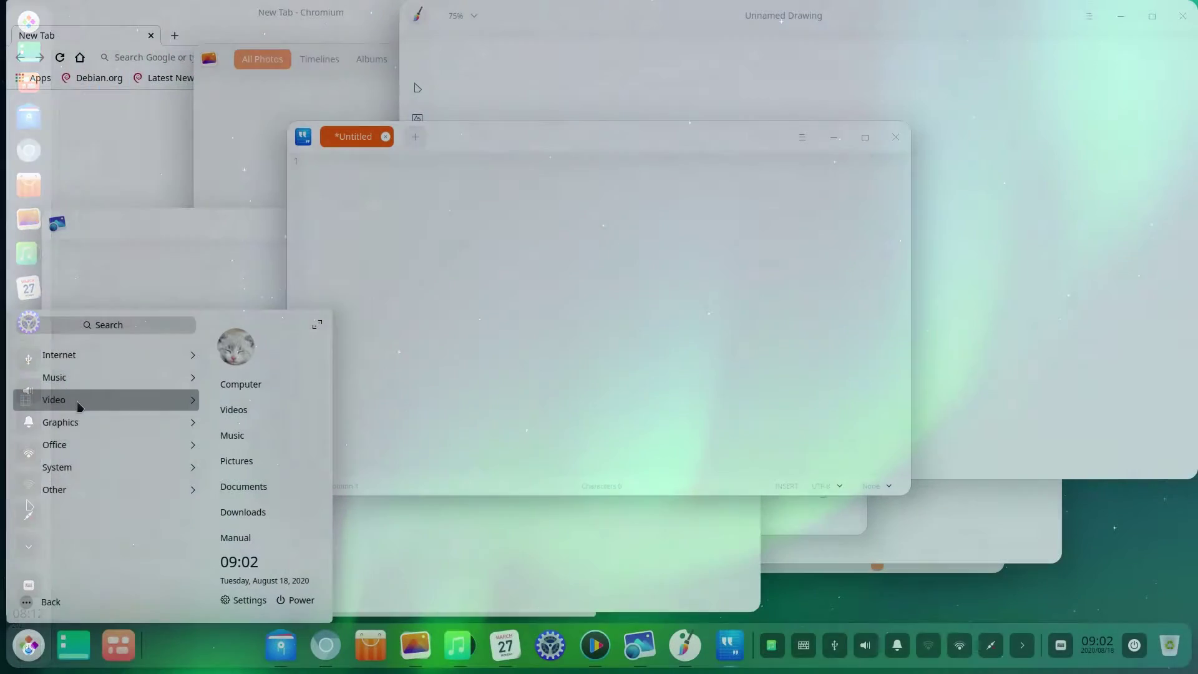
Launch Simple Scan from the launcher's System category
{"action": "left_click", "coordinate": [78, 402]}
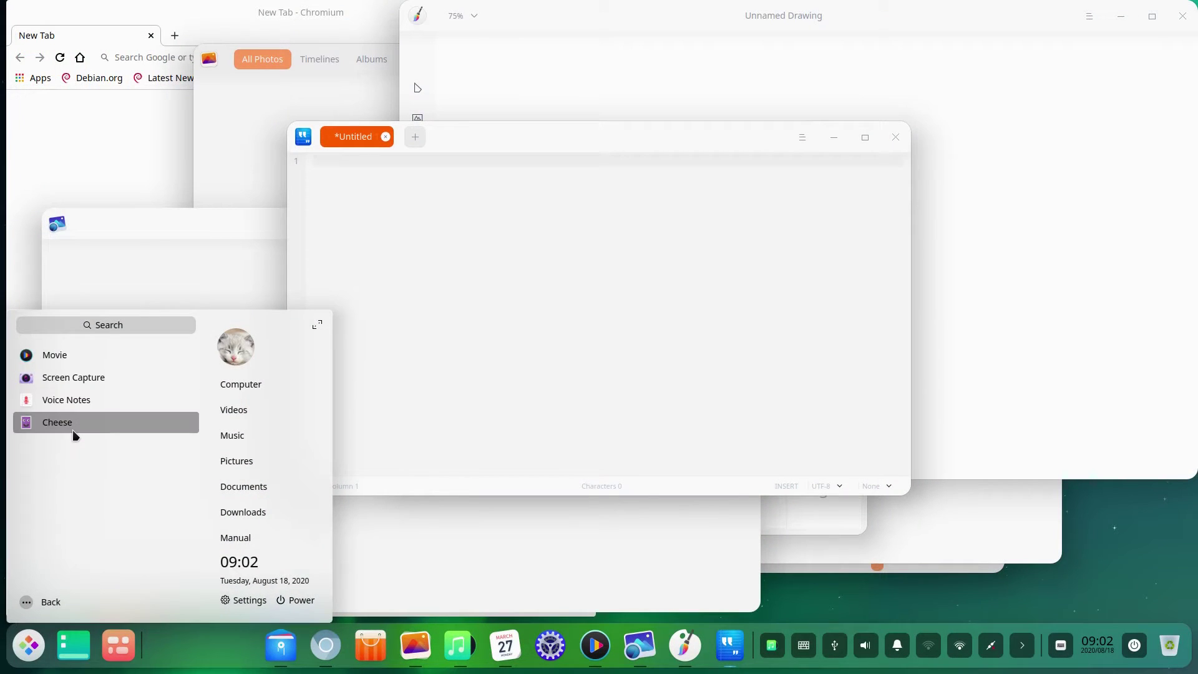
{"action": "left_click", "coordinate": [75, 602]}
{"action": "left_click", "coordinate": [67, 465]}
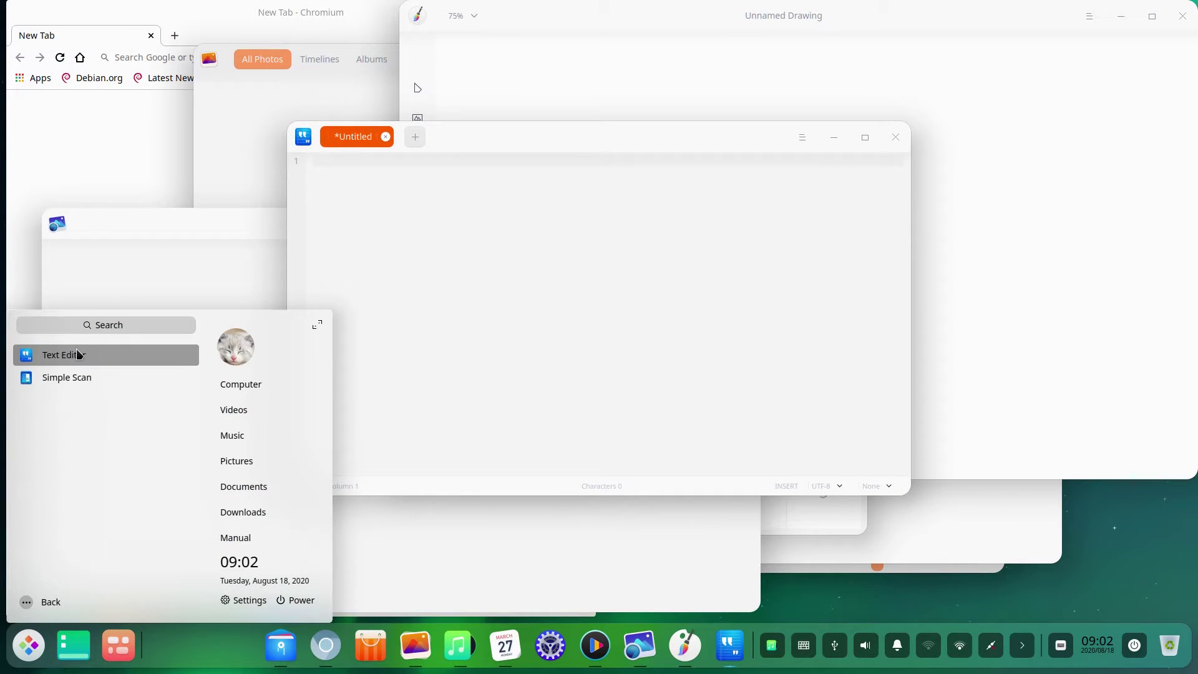
{"action": "left_click", "coordinate": [75, 602]}
{"action": "left_click", "coordinate": [68, 465]}
{"action": "left_click", "coordinate": [71, 381]}
Launch Printer Manager from the System category and move its window up and right
{"action": "key", "text": "super"}
{"action": "left_click", "coordinate": [60, 602]}
{"action": "left_click", "coordinate": [61, 465]}
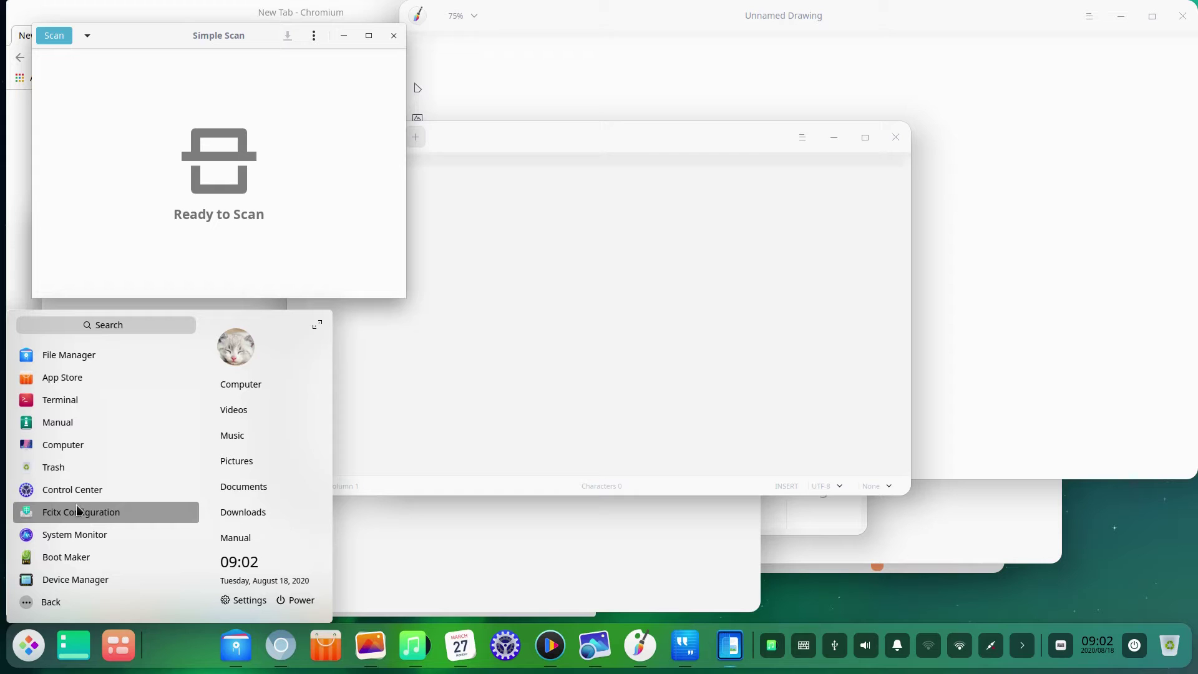
{"action": "scroll", "coordinate": [80, 518], "scroll_direction": "down", "scroll_amount": 3}
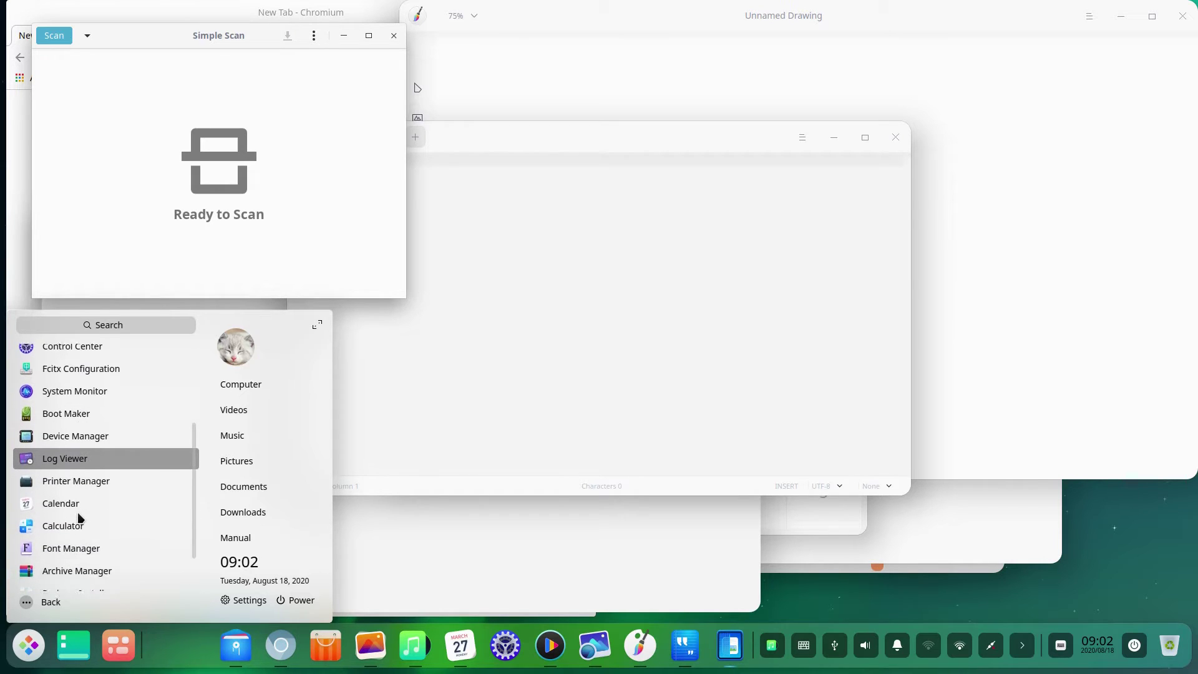
{"action": "left_click", "coordinate": [63, 476]}
{"action": "left_click_drag", "start_coordinate": [446, 122], "coordinate": [569, 47]}
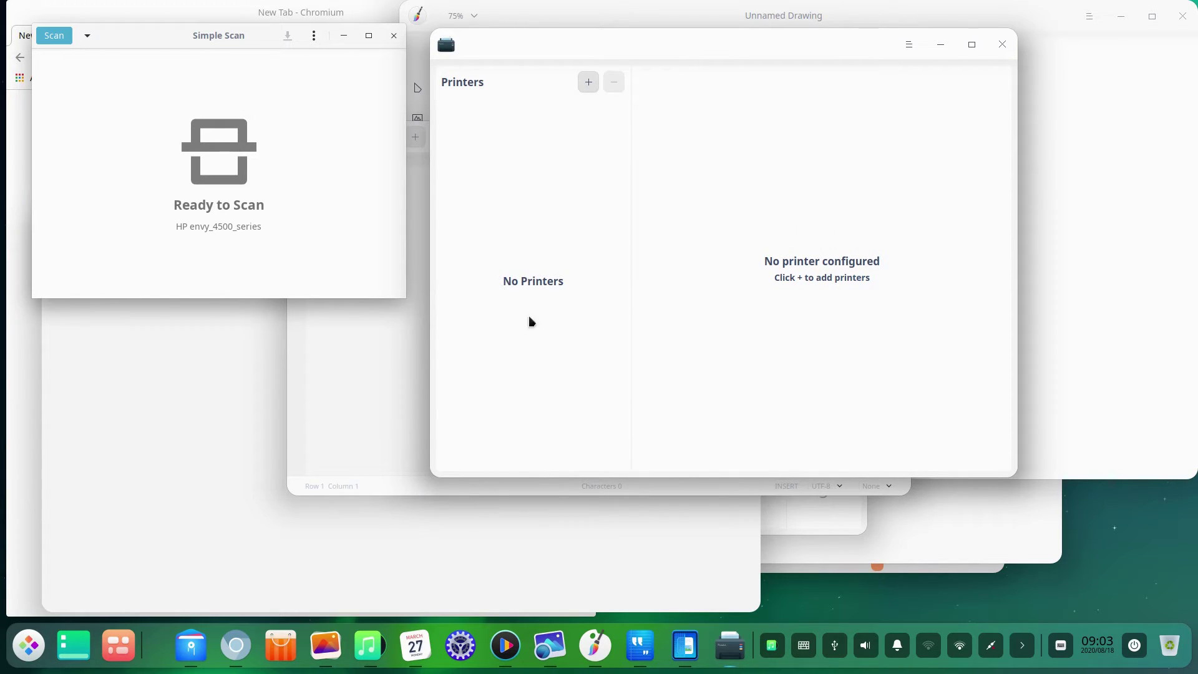
Open and close the scanner's scan mode options without scanning
{"action": "left_click", "coordinate": [314, 36]}
{"action": "left_click", "coordinate": [97, 44]}
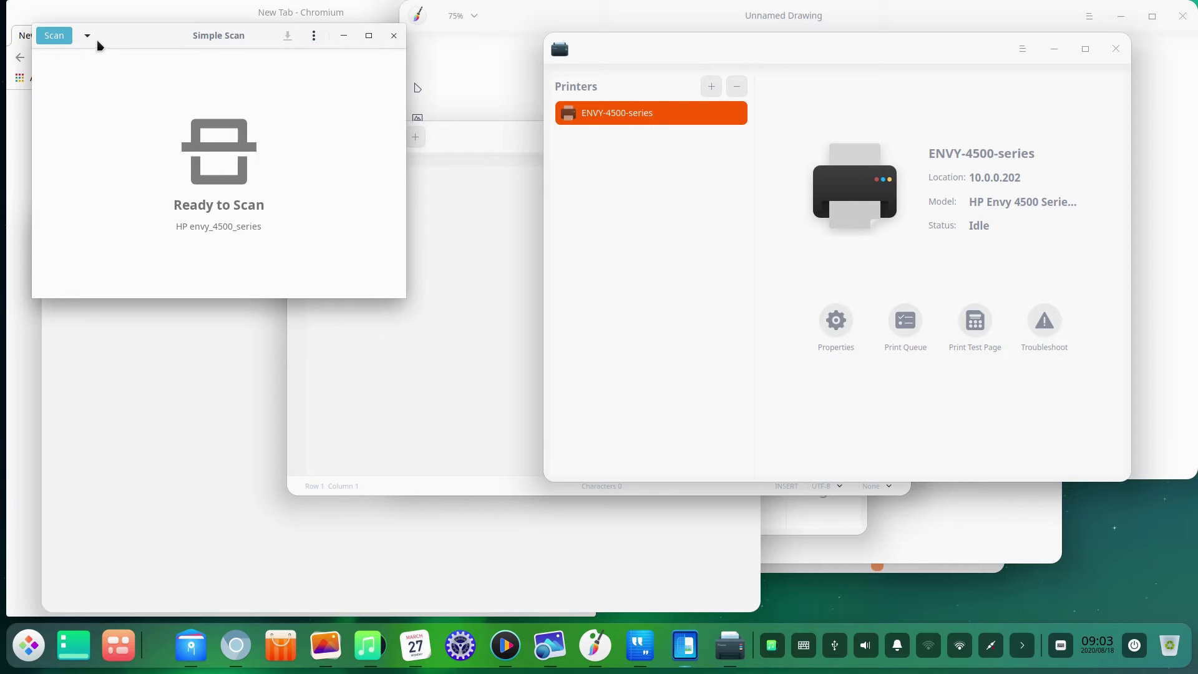
{"action": "left_click", "coordinate": [95, 40]}
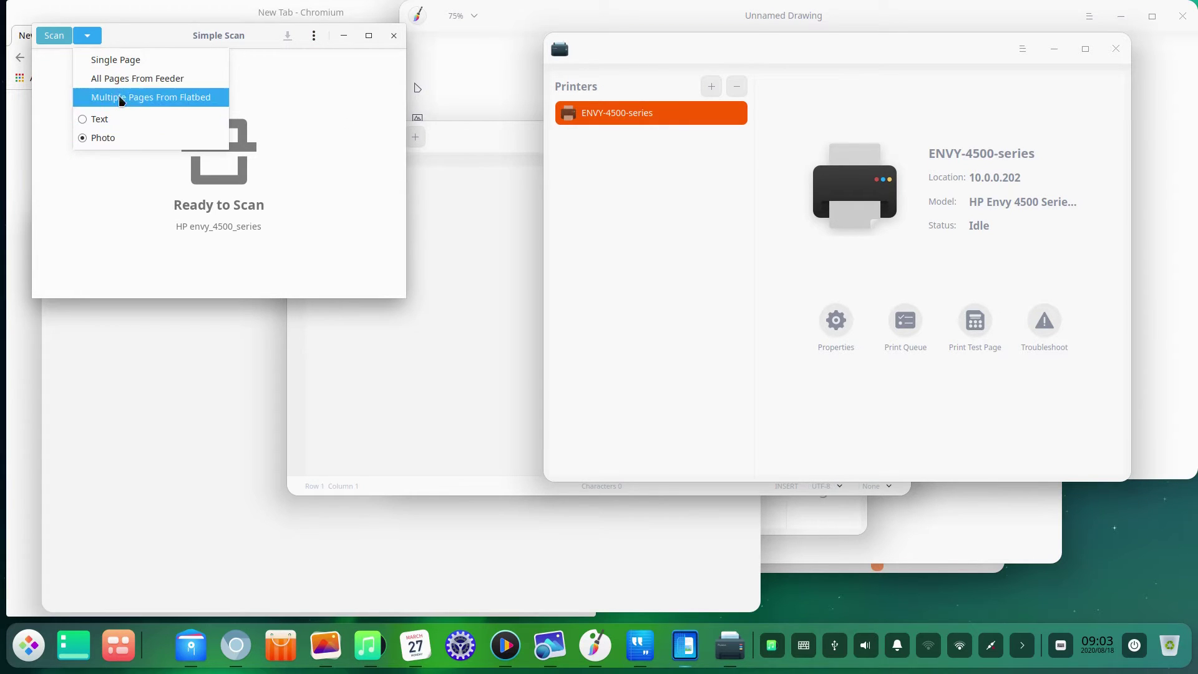
{"action": "left_click", "coordinate": [337, 102]}
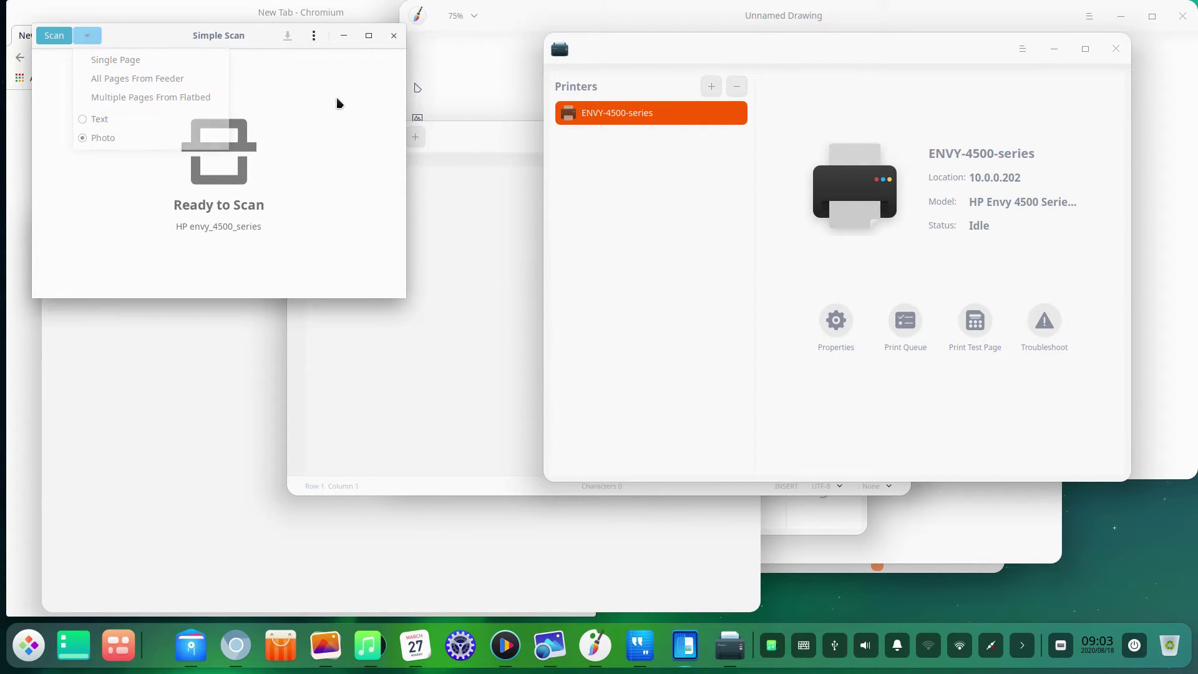
Switch Print Manager to the dark theme and rearrange the printer, scanner and editor windows
{"action": "left_click", "coordinate": [1021, 50]}
{"action": "mouse_move", "coordinate": [1034, 98]}
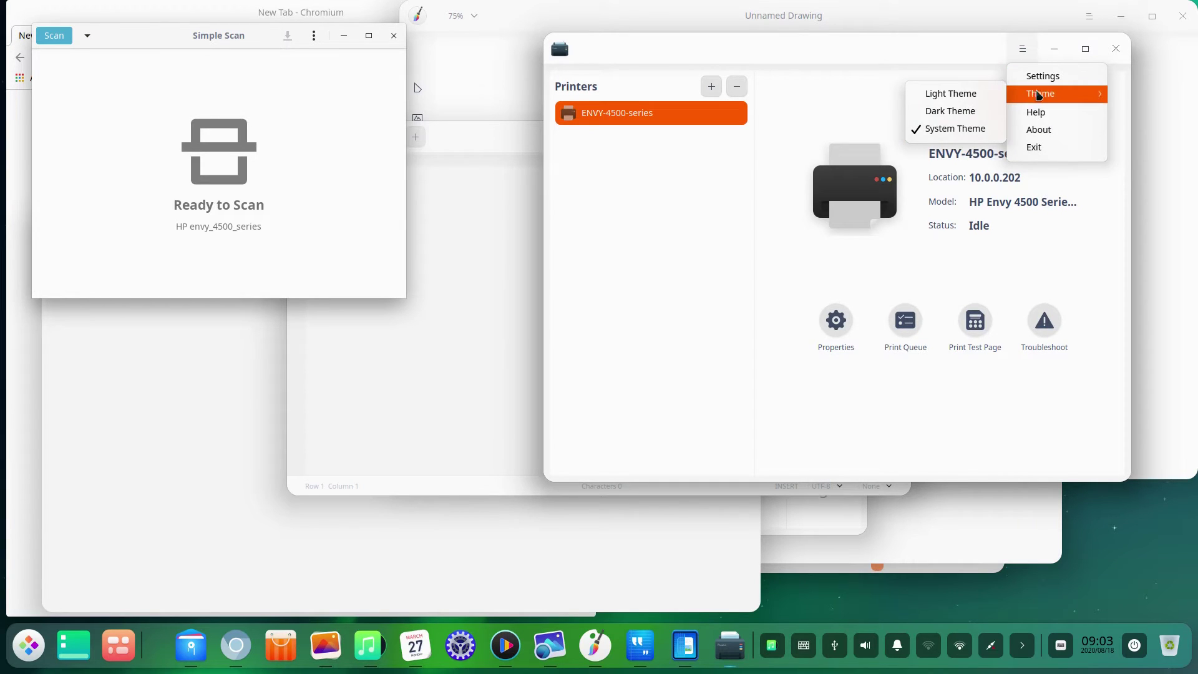
{"action": "left_click", "coordinate": [986, 113]}
{"action": "left_click_drag", "start_coordinate": [958, 72], "coordinate": [988, 203]}
{"action": "left_click_drag", "start_coordinate": [188, 37], "coordinate": [737, 312]}
{"action": "left_click_drag", "start_coordinate": [521, 136], "coordinate": [312, 119]}
Switch the text editor to the dark theme from its main menu
{"action": "left_click", "coordinate": [600, 121]}
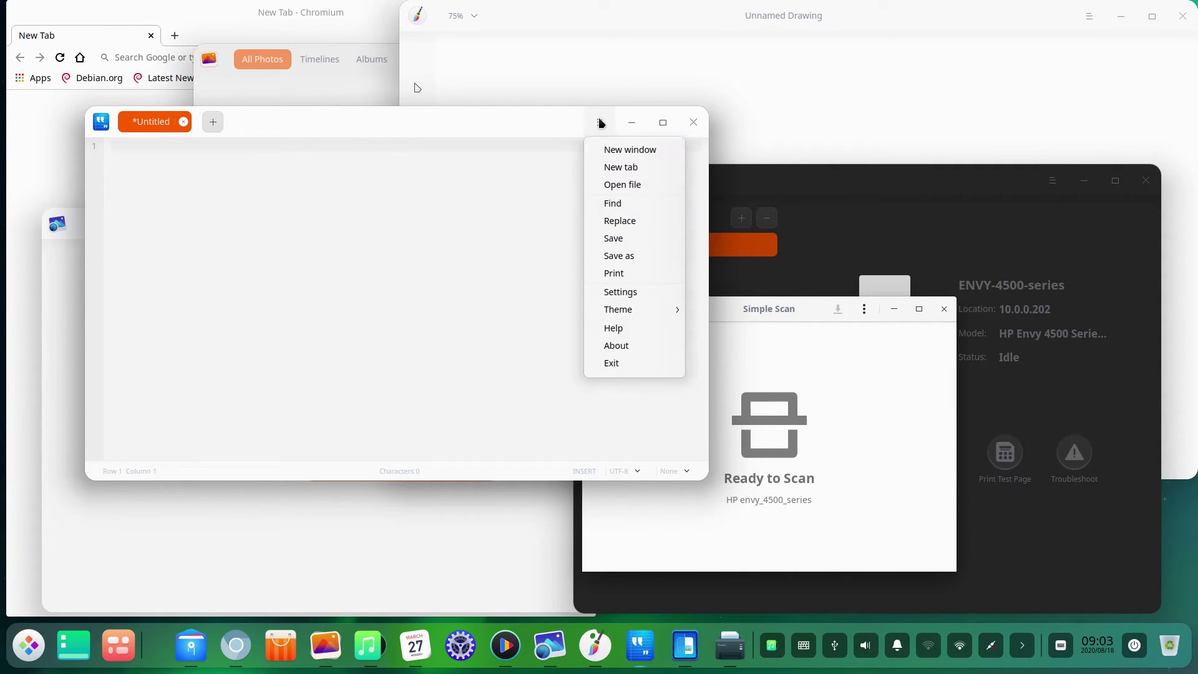
{"action": "left_click", "coordinate": [639, 289]}
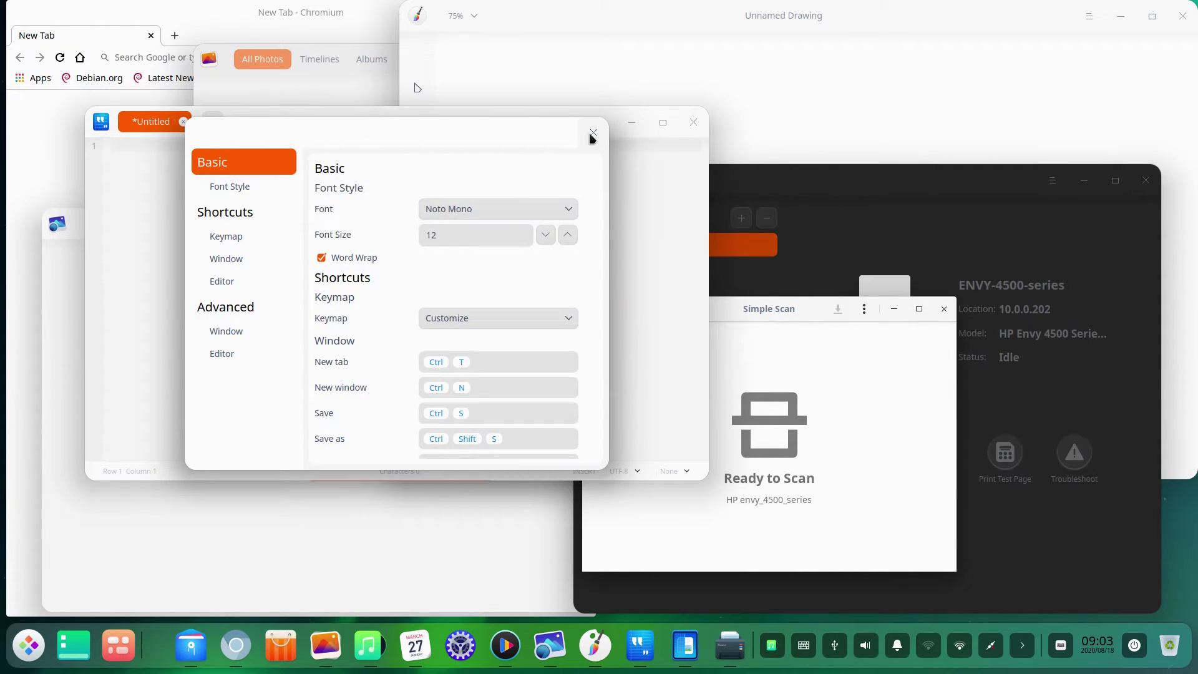
{"action": "left_click", "coordinate": [594, 133]}
{"action": "left_click", "coordinate": [600, 122]}
{"action": "mouse_move", "coordinate": [621, 311]}
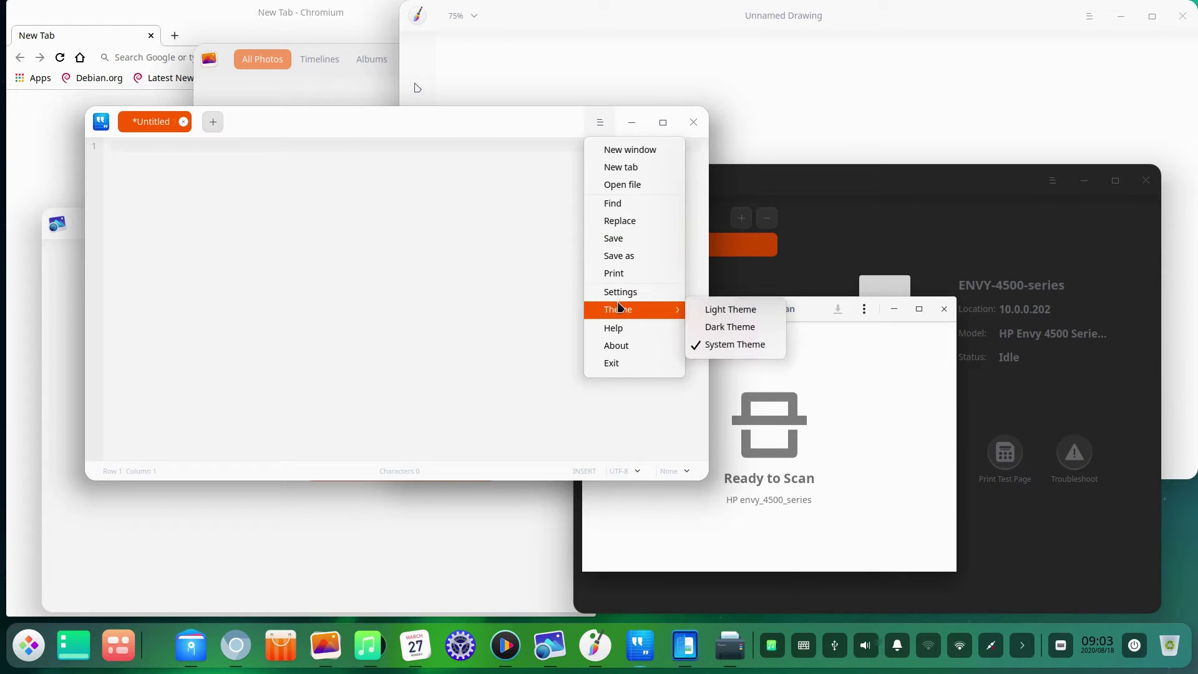
{"action": "left_click", "coordinate": [731, 330]}
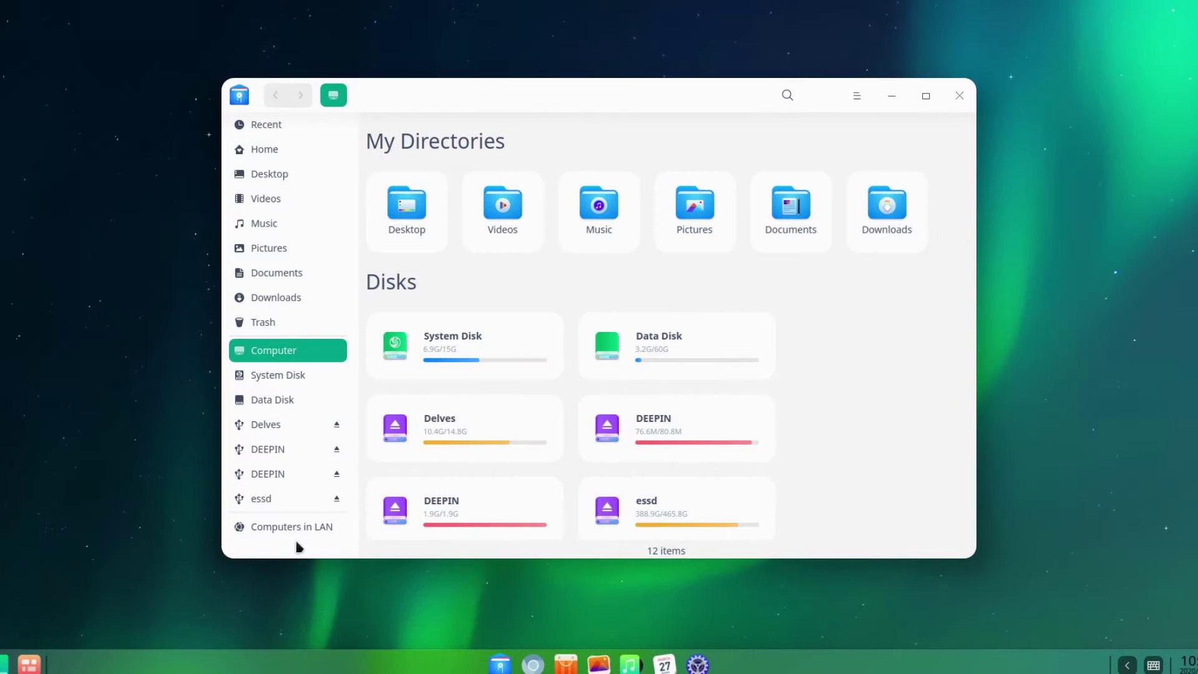
Open Windows Network under Computers in LAN and dismiss the share-list mounting error
{"action": "left_click", "coordinate": [287, 528]}
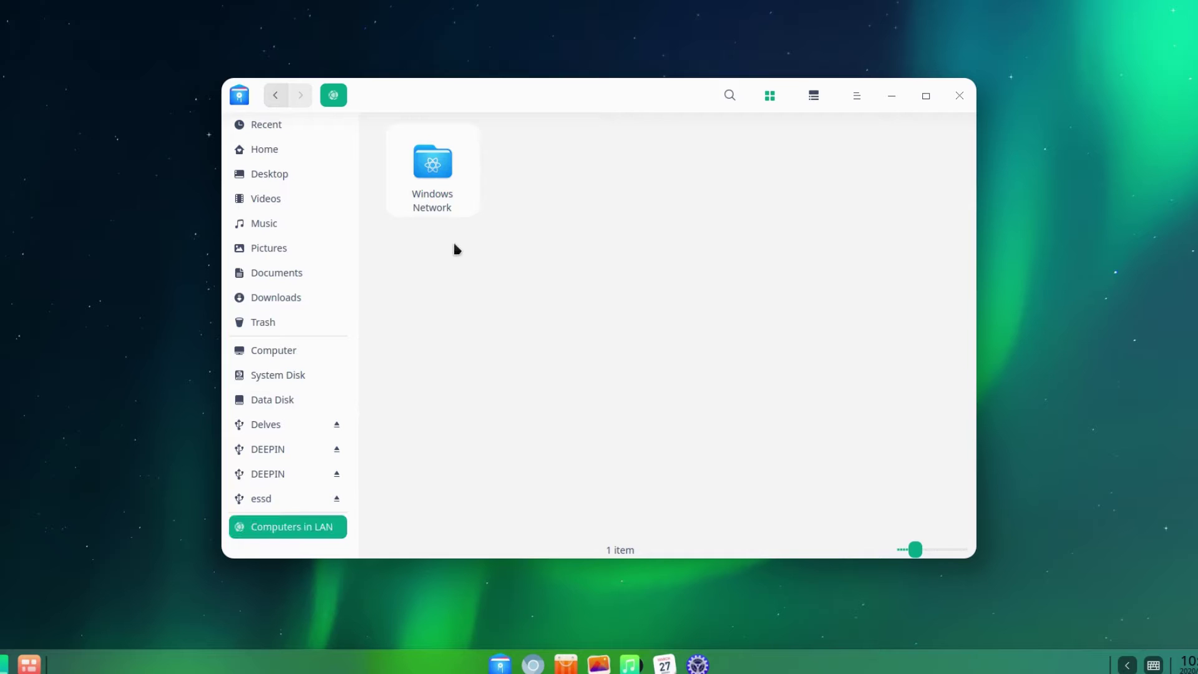
{"action": "double_click", "coordinate": [452, 181]}
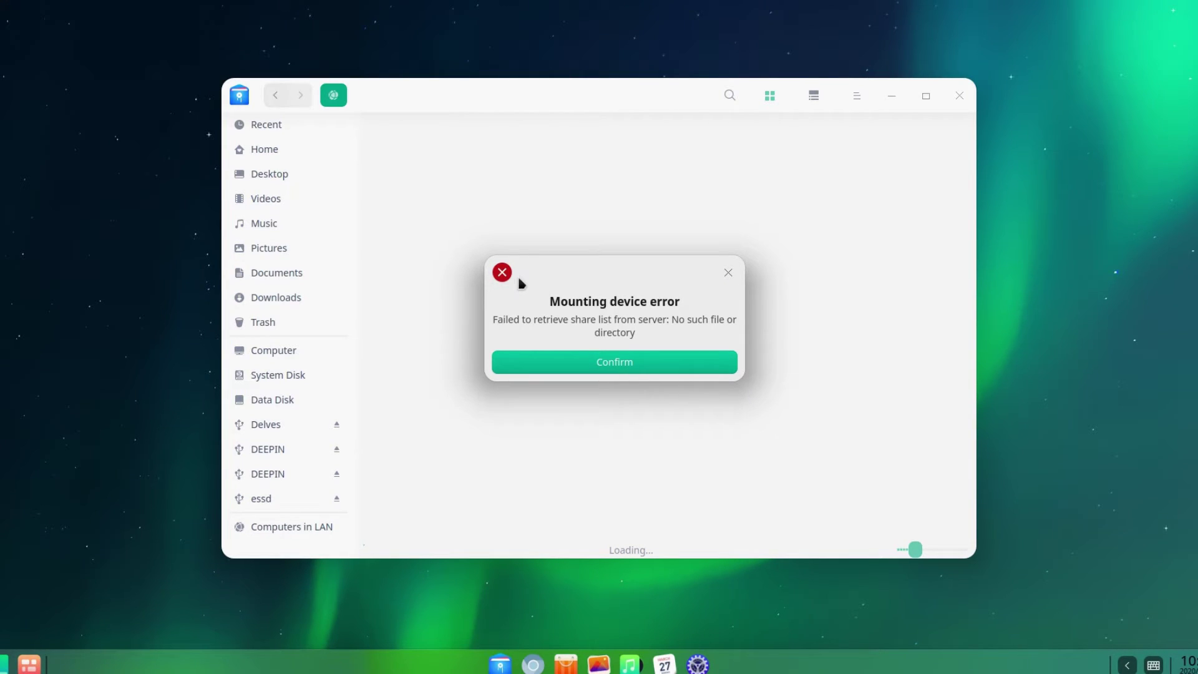
{"action": "left_click", "coordinate": [729, 273]}
{"action": "left_click", "coordinate": [604, 367]}
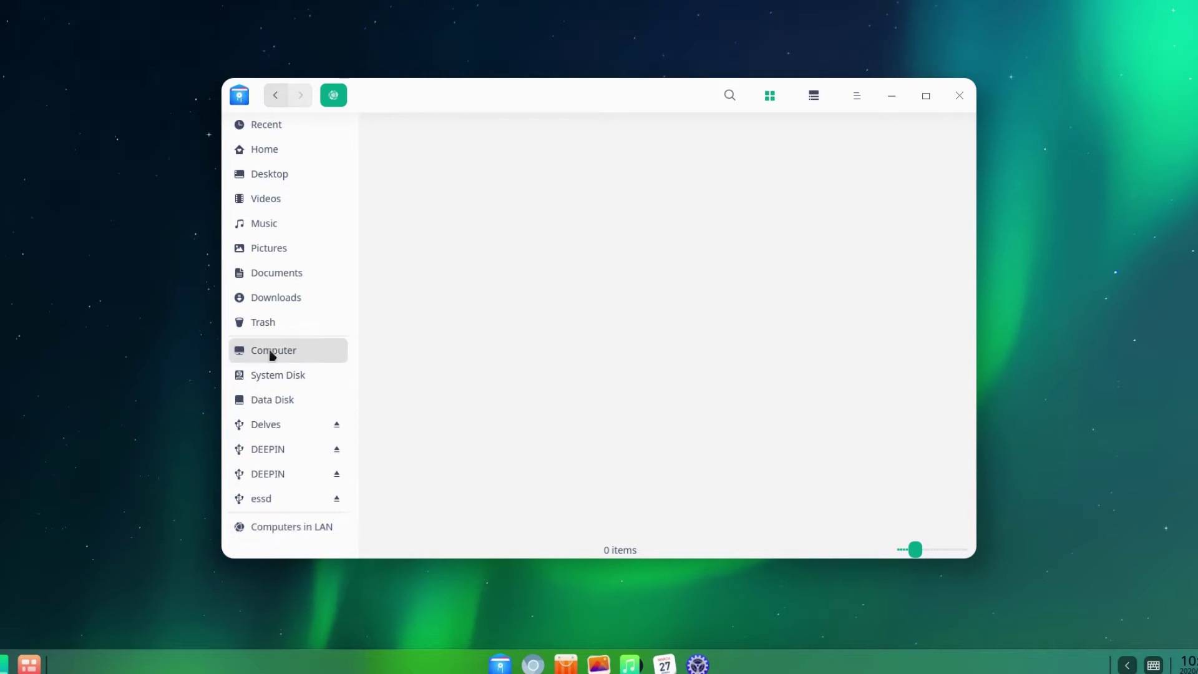
Share the home Pictures folder on the network via Properties, then extract the Delves archive
{"action": "left_click", "coordinate": [277, 155]}
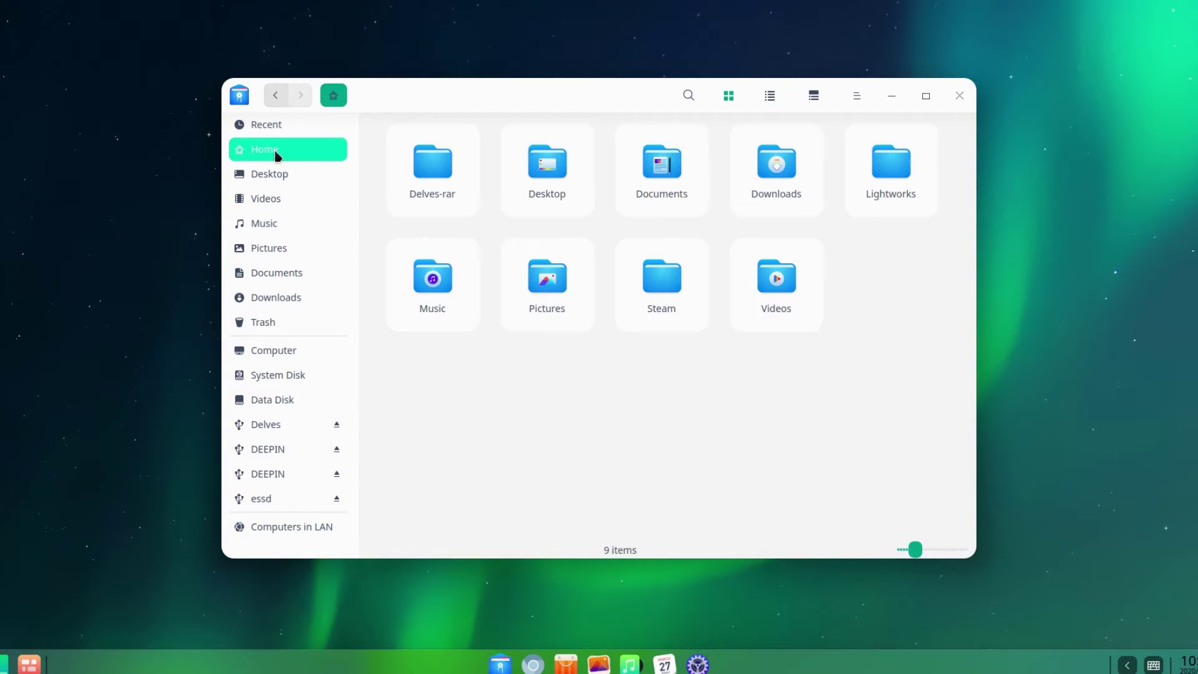
{"action": "right_click", "coordinate": [562, 282]}
{"action": "left_click", "coordinate": [630, 481]}
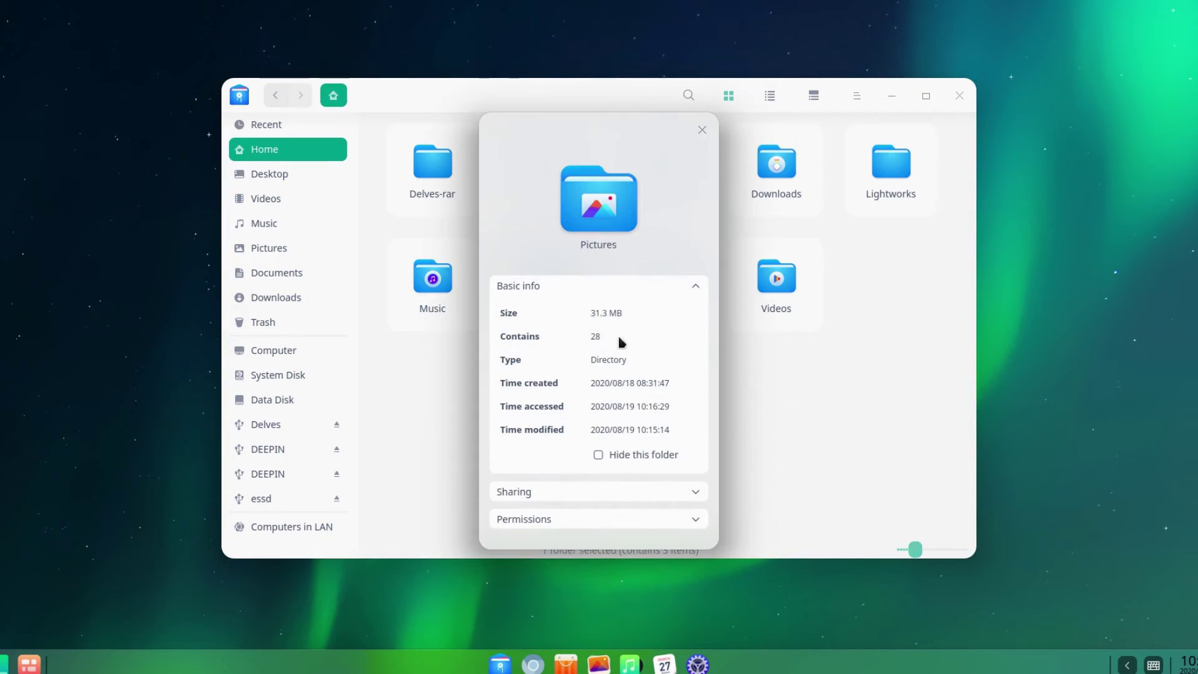
{"action": "left_click", "coordinate": [557, 493]}
{"action": "left_click", "coordinate": [569, 495]}
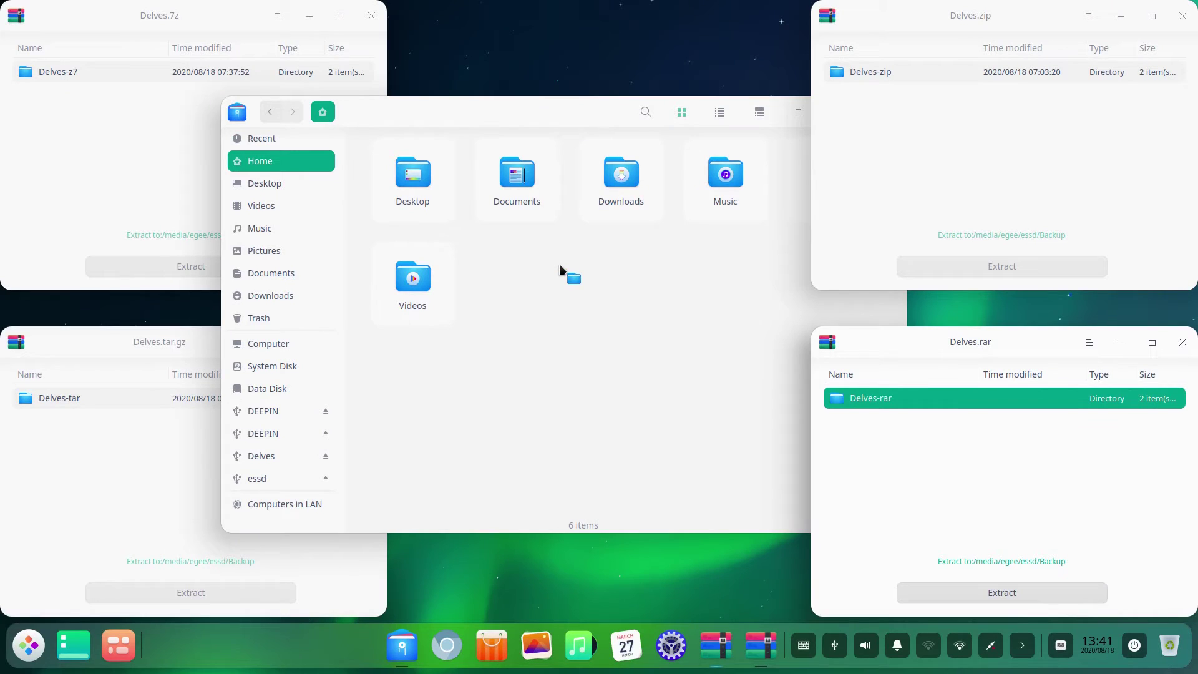
{"action": "left_click_drag", "start_coordinate": [560, 270], "coordinate": [561, 270]}
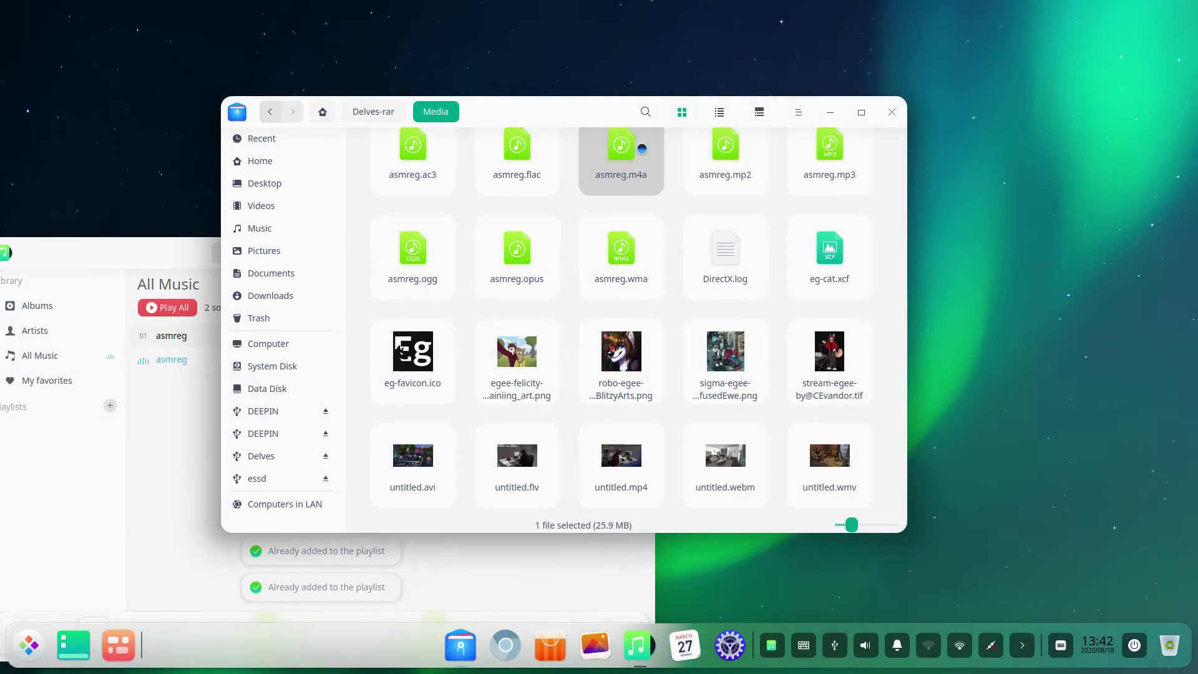
Add the asmreg audio files to the Music playlist, opening asmreg.mp2 with Music
{"action": "double_click", "coordinate": [642, 149]}
{"action": "double_click", "coordinate": [722, 158]}
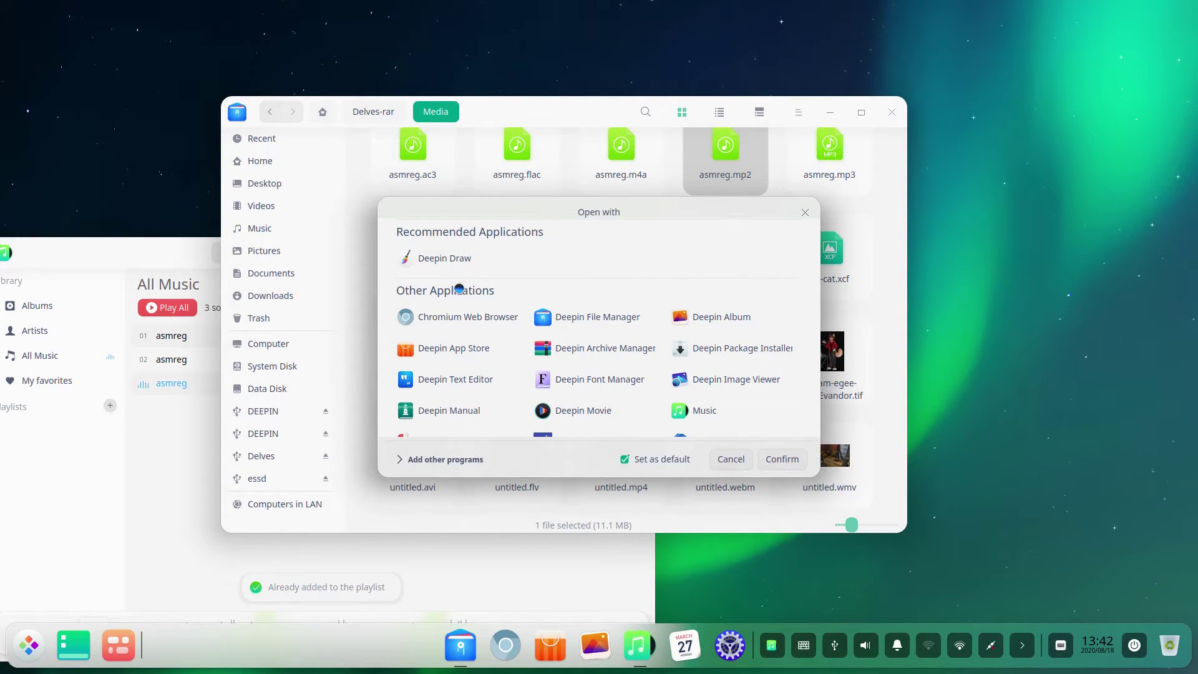
{"action": "left_click", "coordinate": [731, 460]}
{"action": "double_click", "coordinate": [726, 154]}
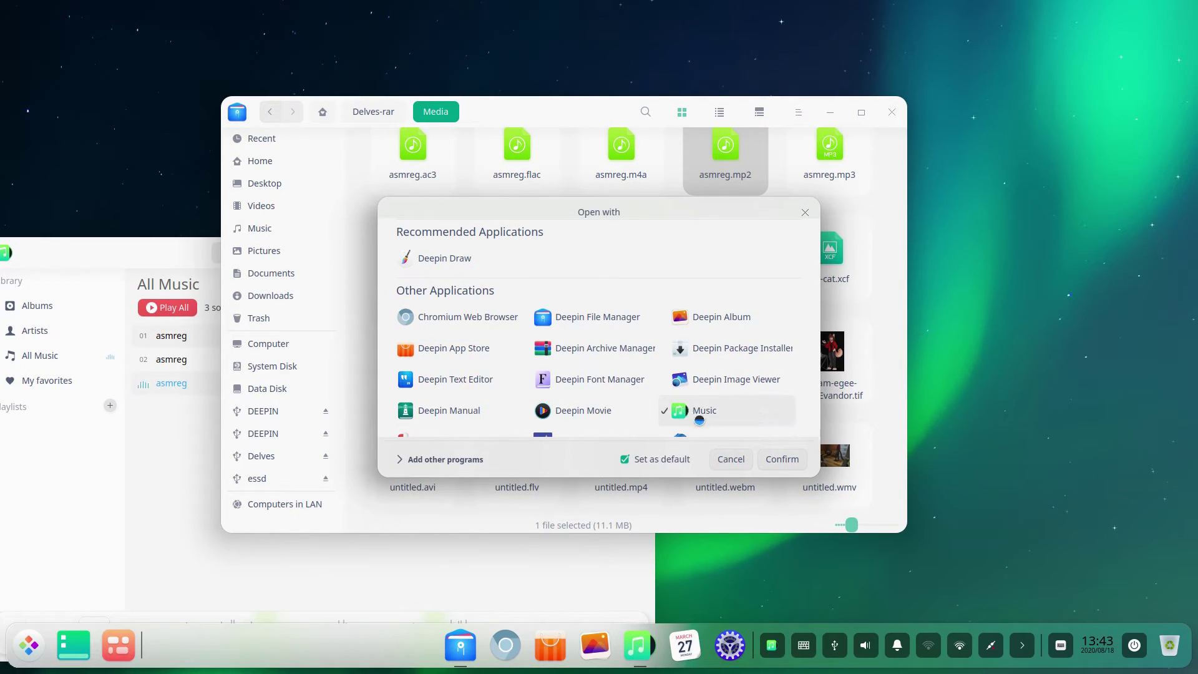
{"action": "left_click", "coordinate": [783, 459]}
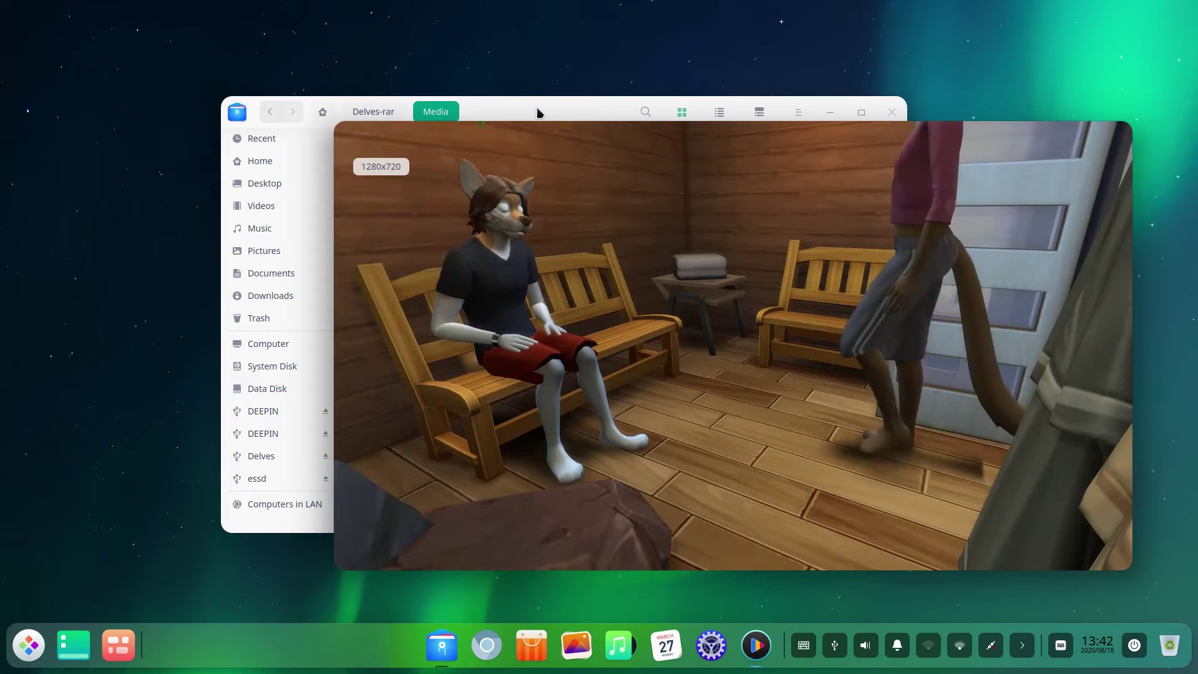
Play the untitled.webm and untitled.mp4 videos from the file manager
{"action": "left_click", "coordinate": [538, 112]}
{"action": "left_click", "coordinate": [732, 449]}
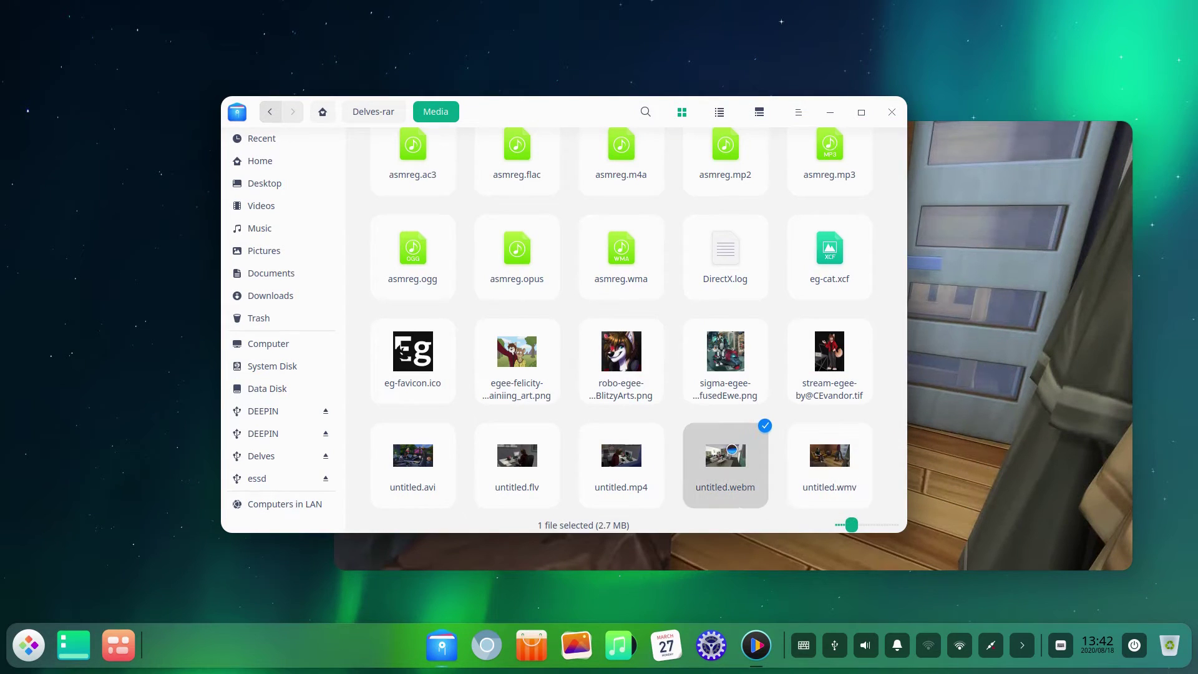
{"action": "double_click", "coordinate": [733, 450]}
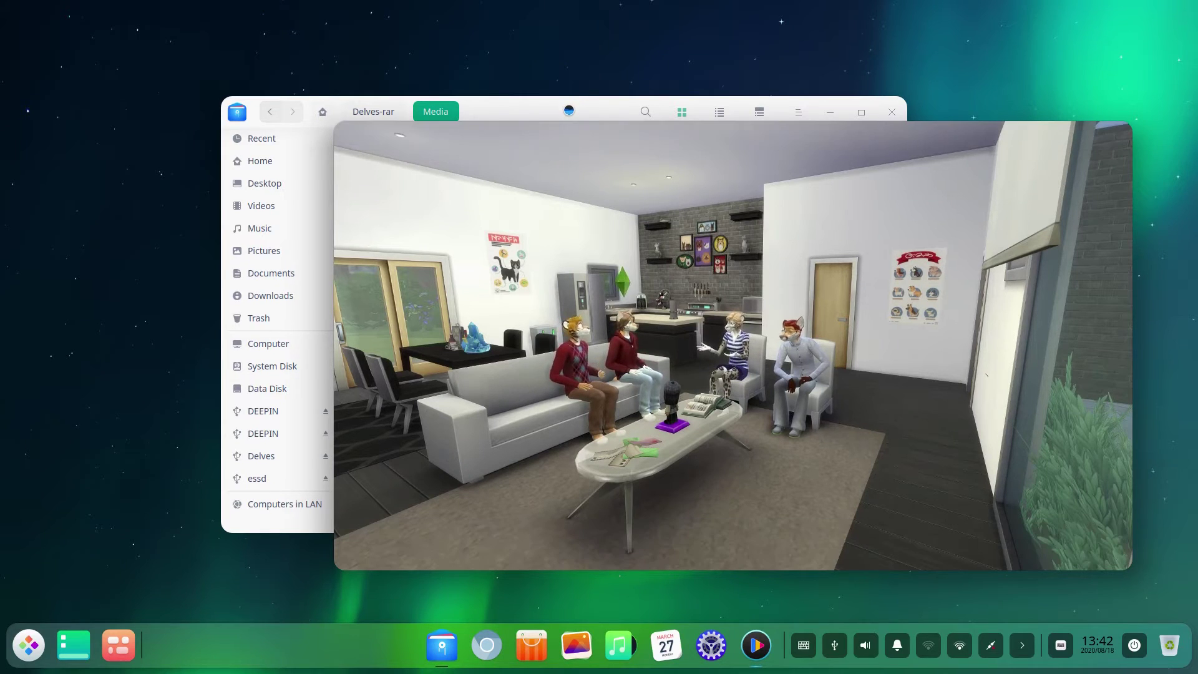
{"action": "left_click", "coordinate": [568, 111]}
{"action": "left_click", "coordinate": [631, 464]}
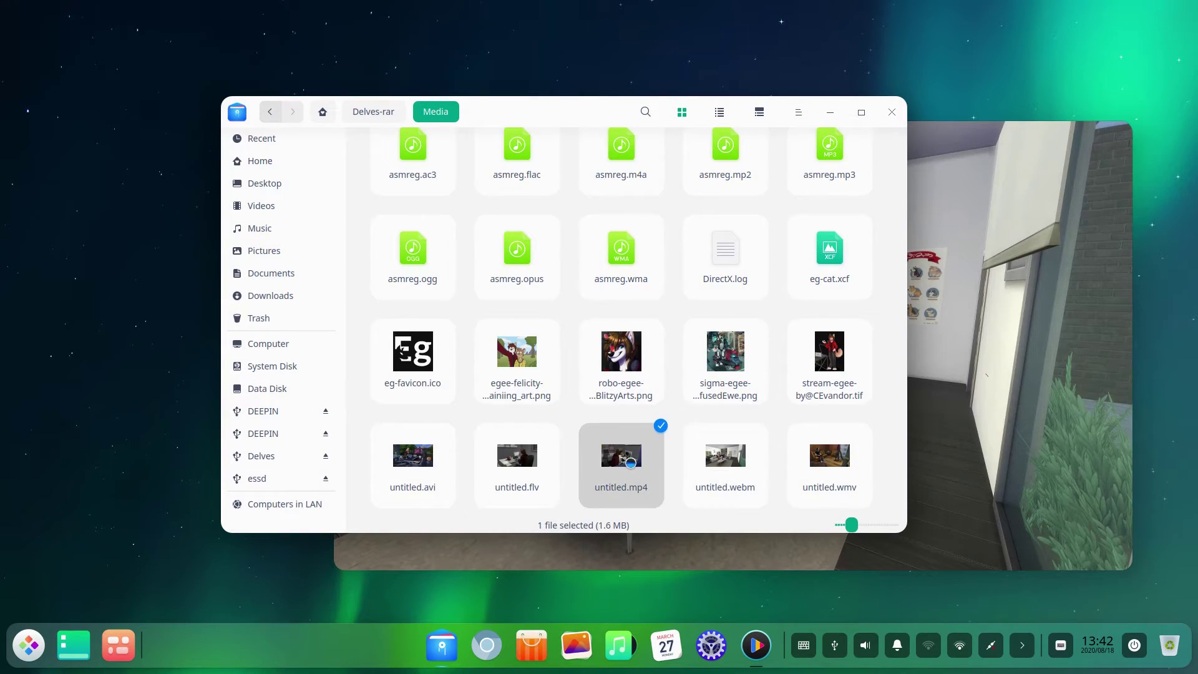
{"action": "double_click", "coordinate": [631, 463]}
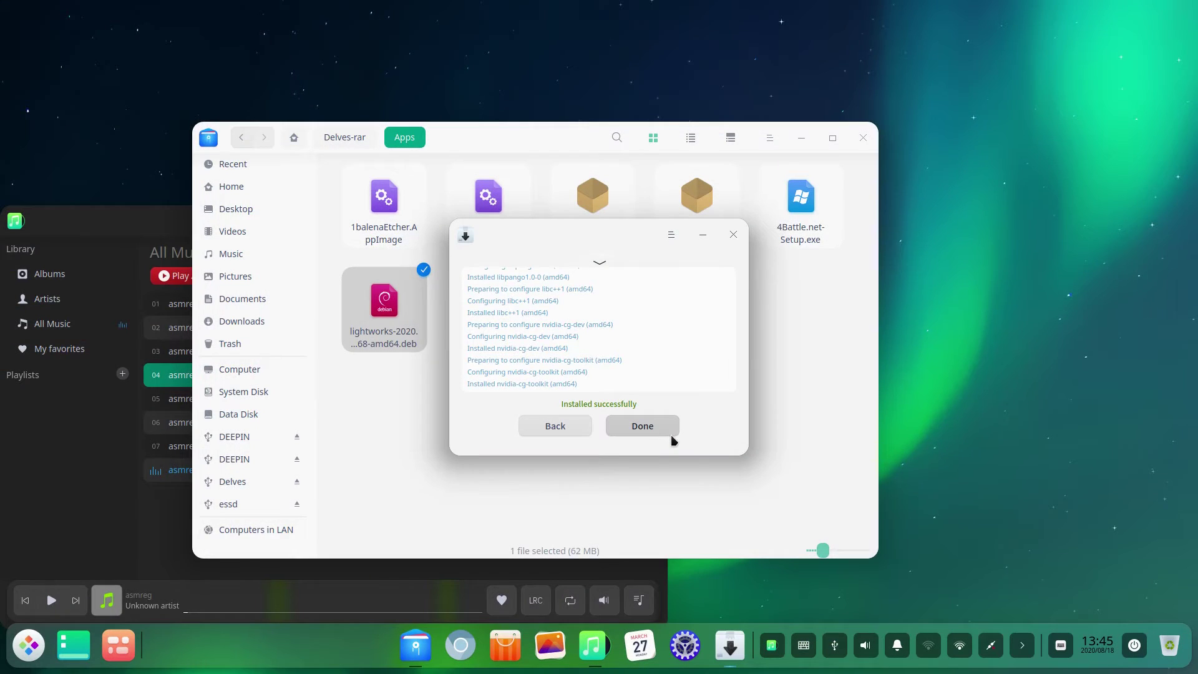
Finish the Lightworks installation and launch it by searching 'light' in the Launcher
{"action": "left_click", "coordinate": [657, 423]}
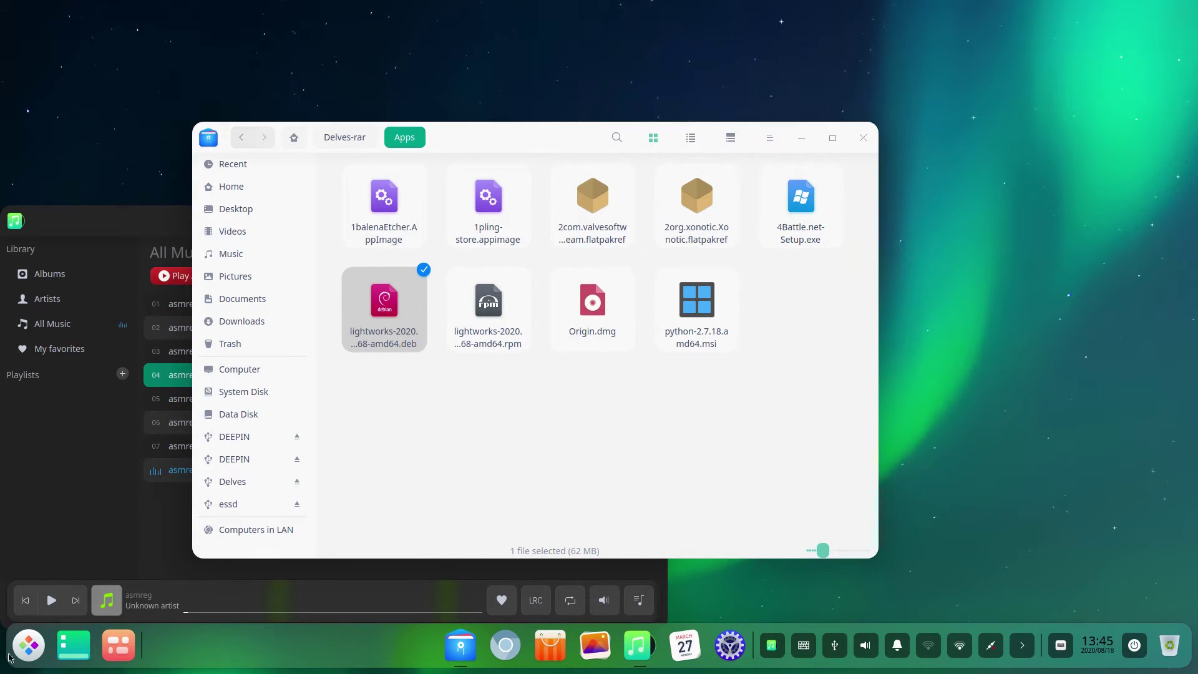
{"action": "left_click", "coordinate": [35, 646]}
{"action": "type", "text": "light"}
{"action": "key", "text": "Return"}
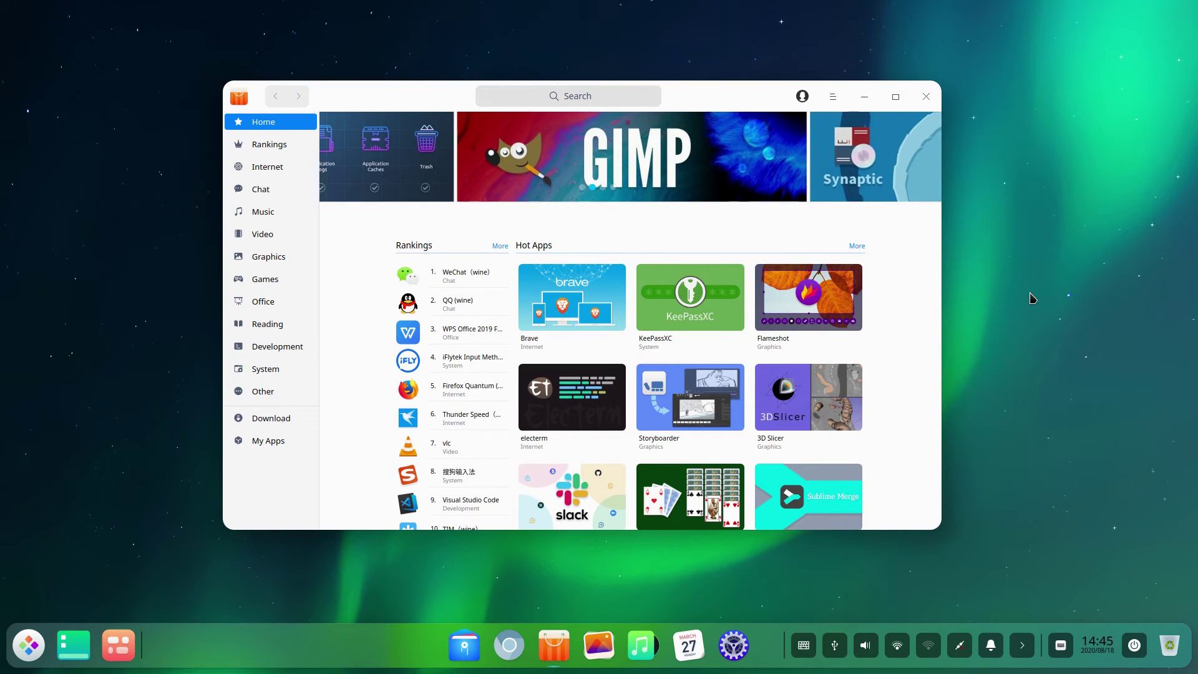
Review Brave's details, screenshots and comments from Hot Apps, leaving the theme unchanged
{"action": "mouse_move", "coordinate": [584, 285]}
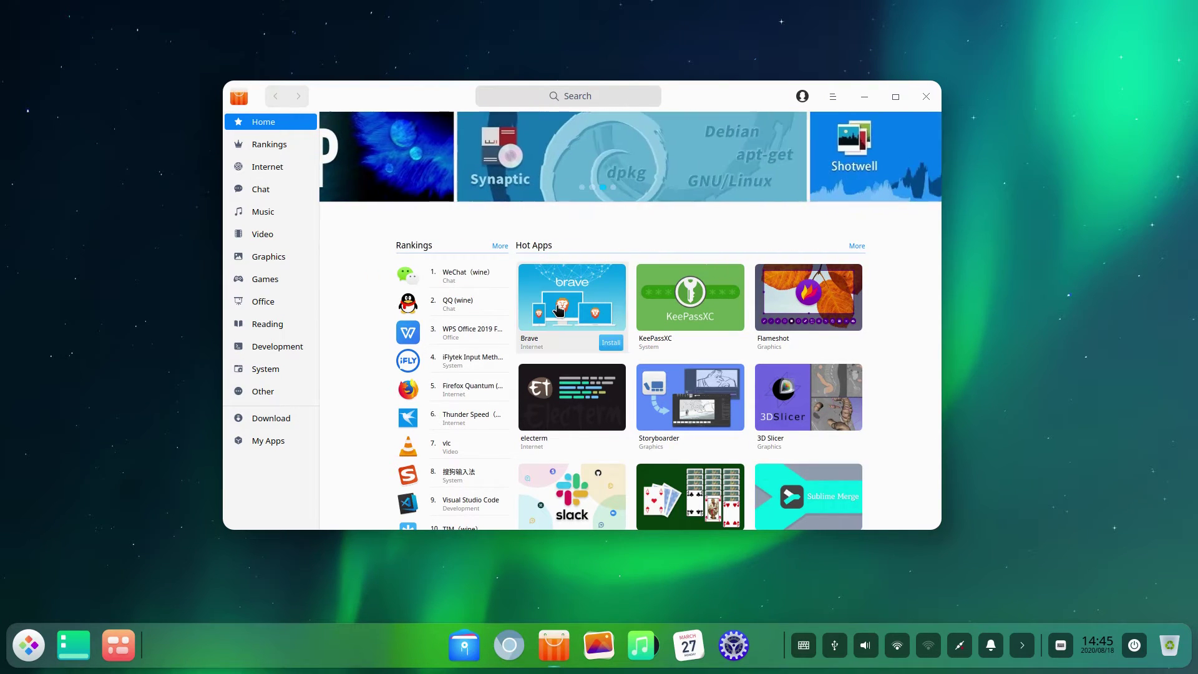
{"action": "left_click", "coordinate": [582, 310]}
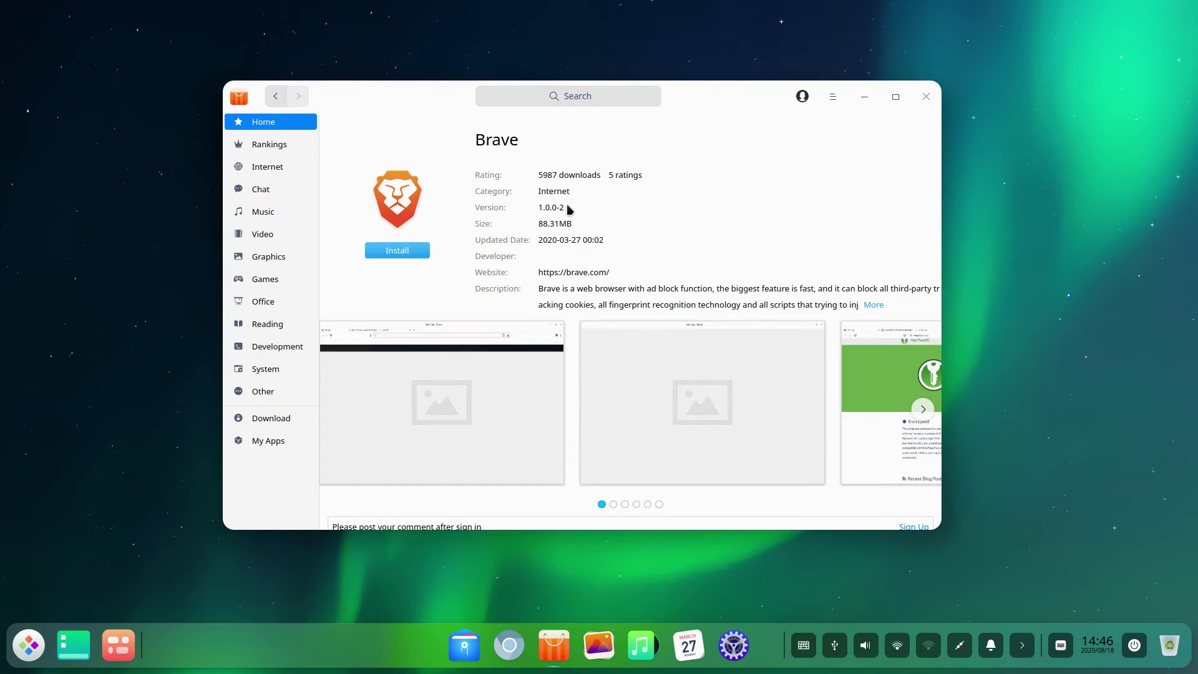
{"action": "scroll", "coordinate": [684, 267], "scroll_direction": "down", "scroll_amount": 2}
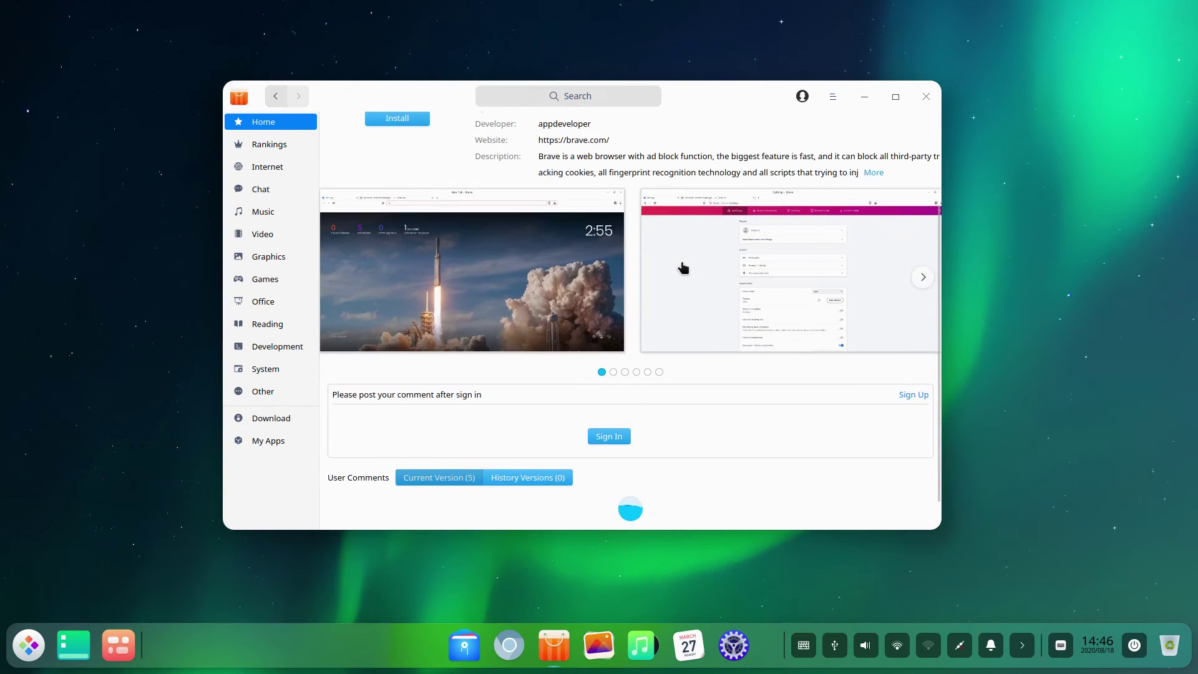
{"action": "scroll", "coordinate": [683, 269], "scroll_direction": "down", "scroll_amount": 1}
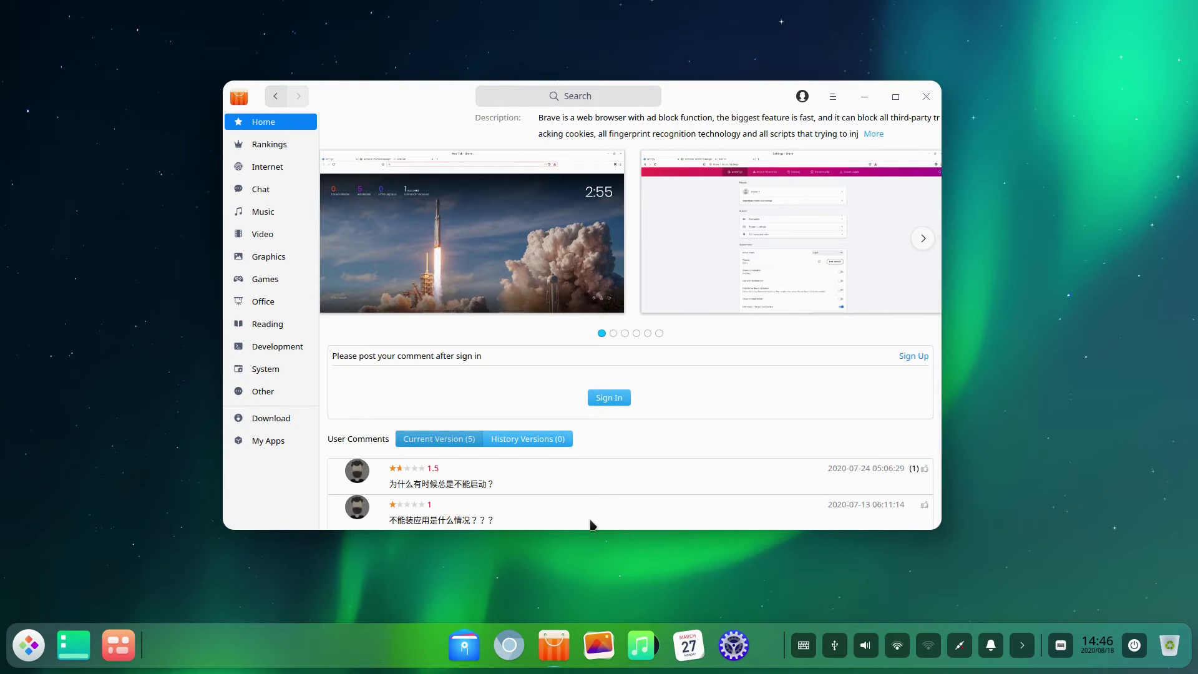
{"action": "scroll", "coordinate": [630, 407], "scroll_direction": "down", "scroll_amount": 3}
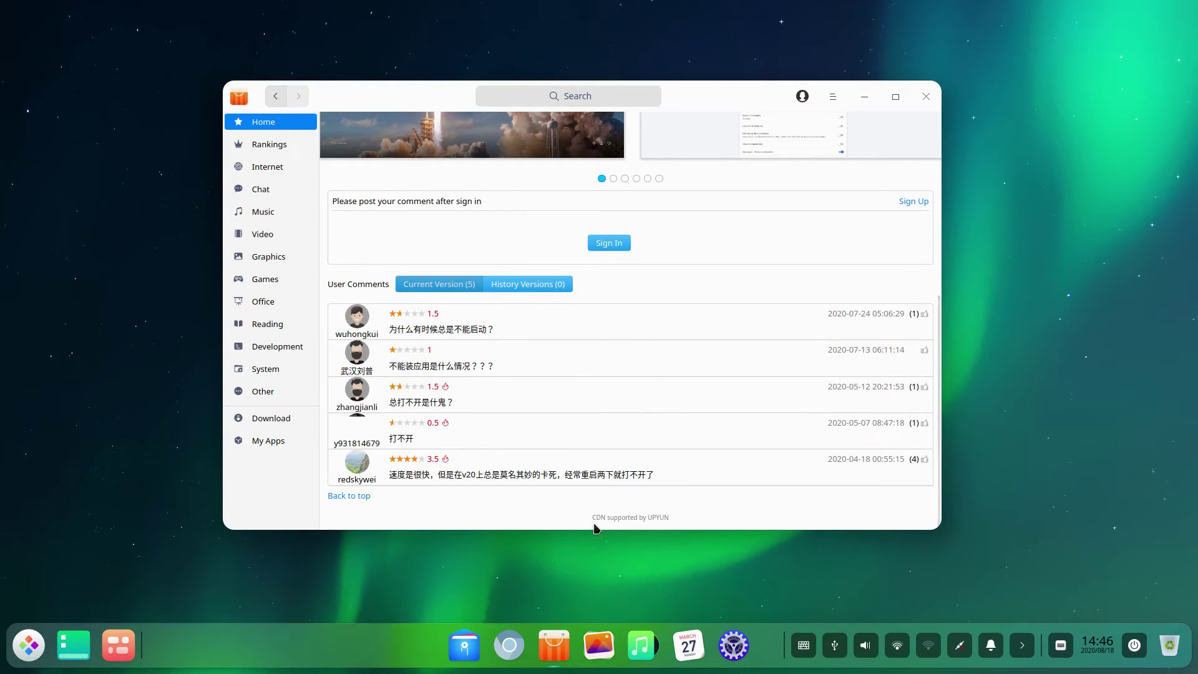
{"action": "scroll", "coordinate": [431, 499], "scroll_direction": "up", "scroll_amount": 8}
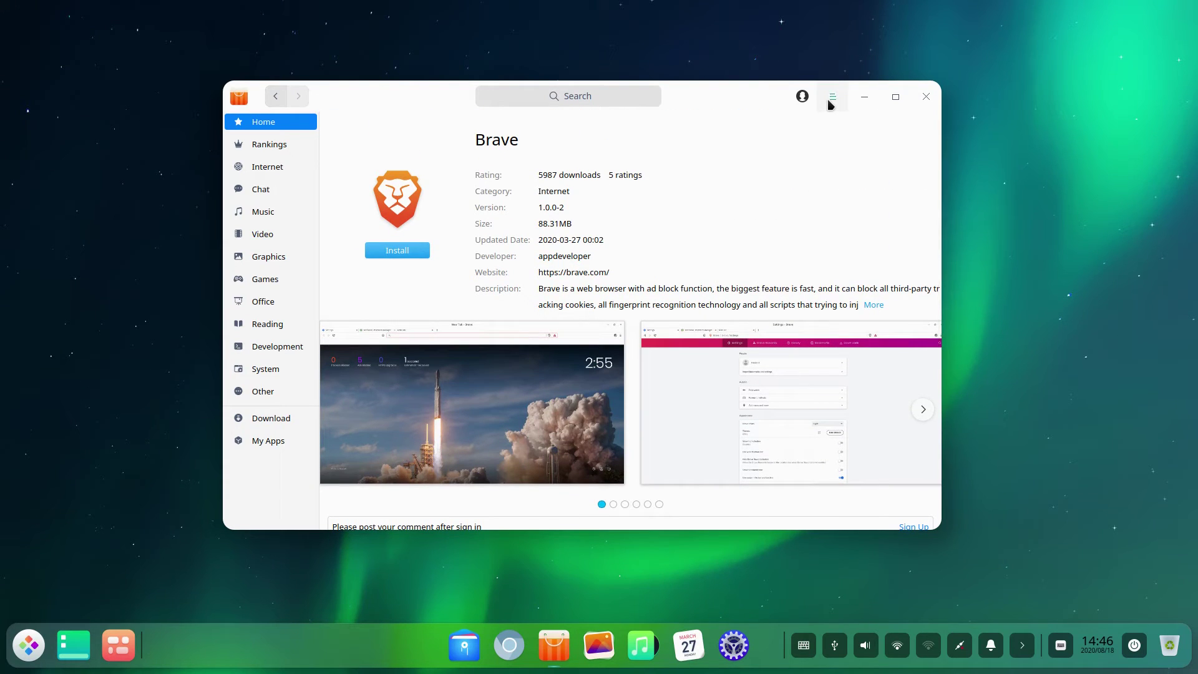
{"action": "left_click", "coordinate": [831, 102]}
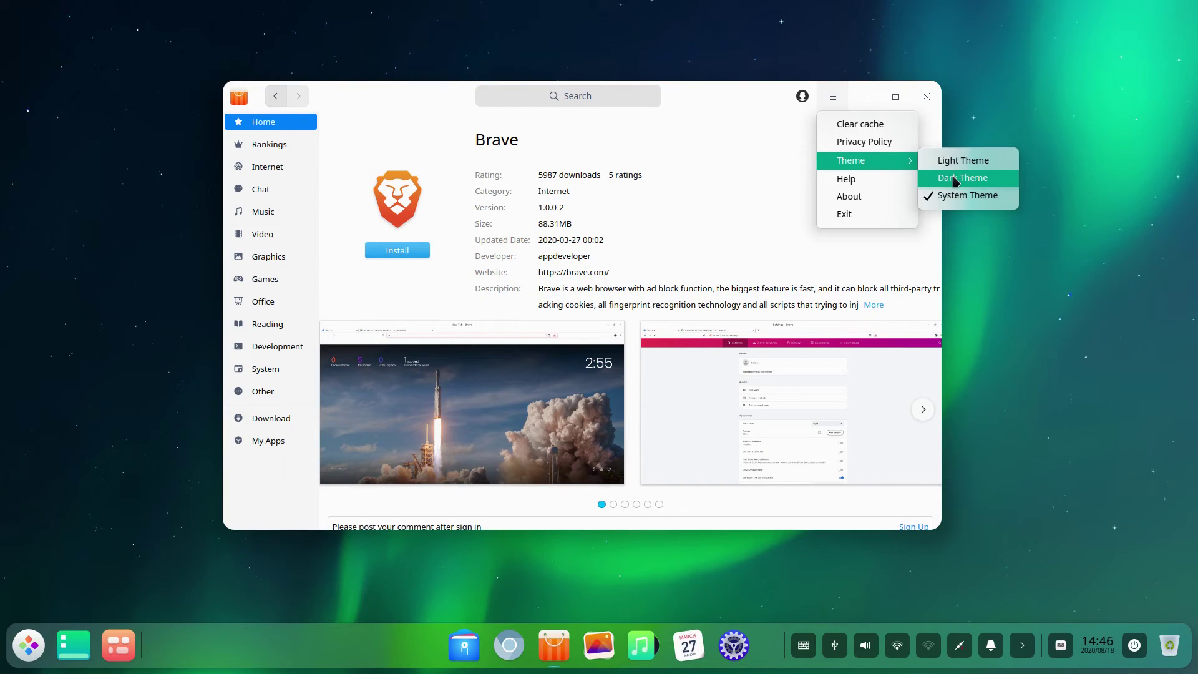
{"action": "left_click", "coordinate": [725, 183]}
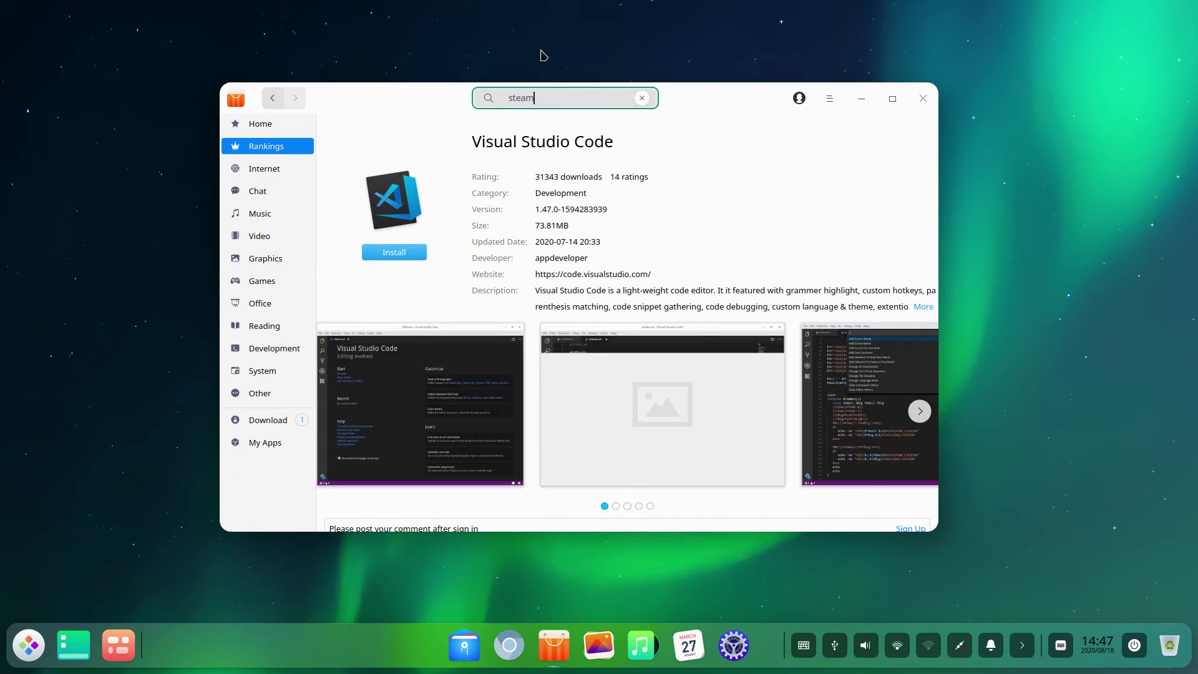
Search the store for steam and check why the Brave install failed
{"action": "key", "text": "Return"}
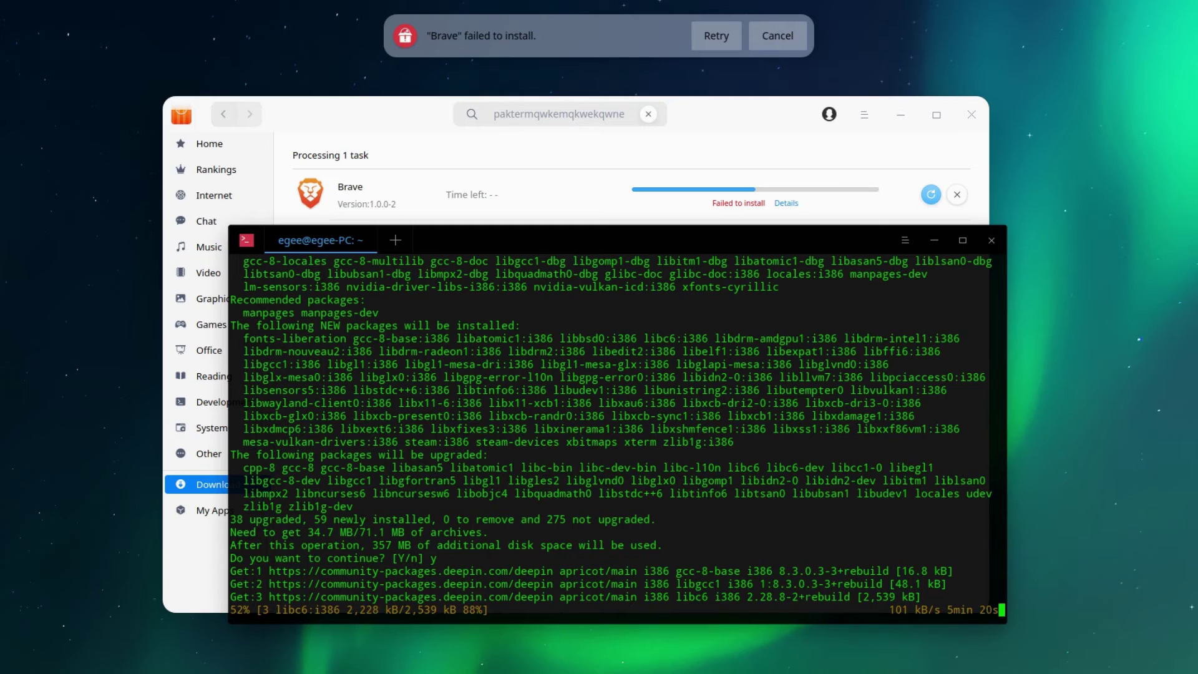
{"action": "left_click", "coordinate": [785, 204]}
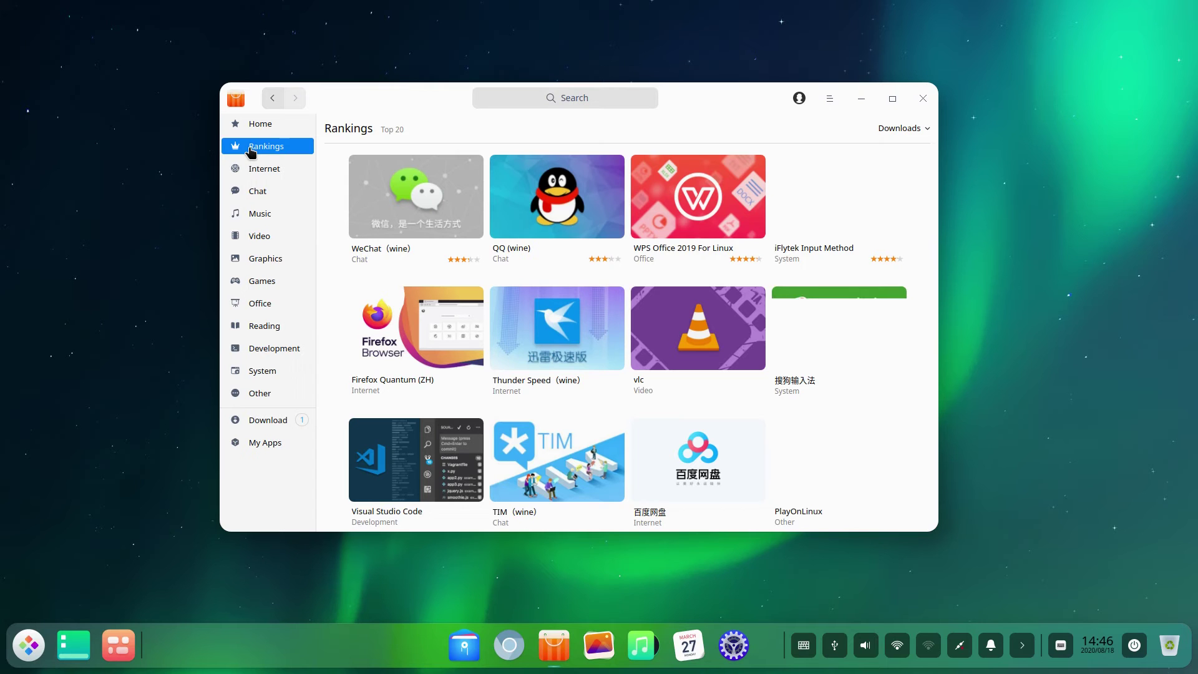
{"action": "scroll", "coordinate": [557, 369], "scroll_direction": "down", "scroll_amount": 5}
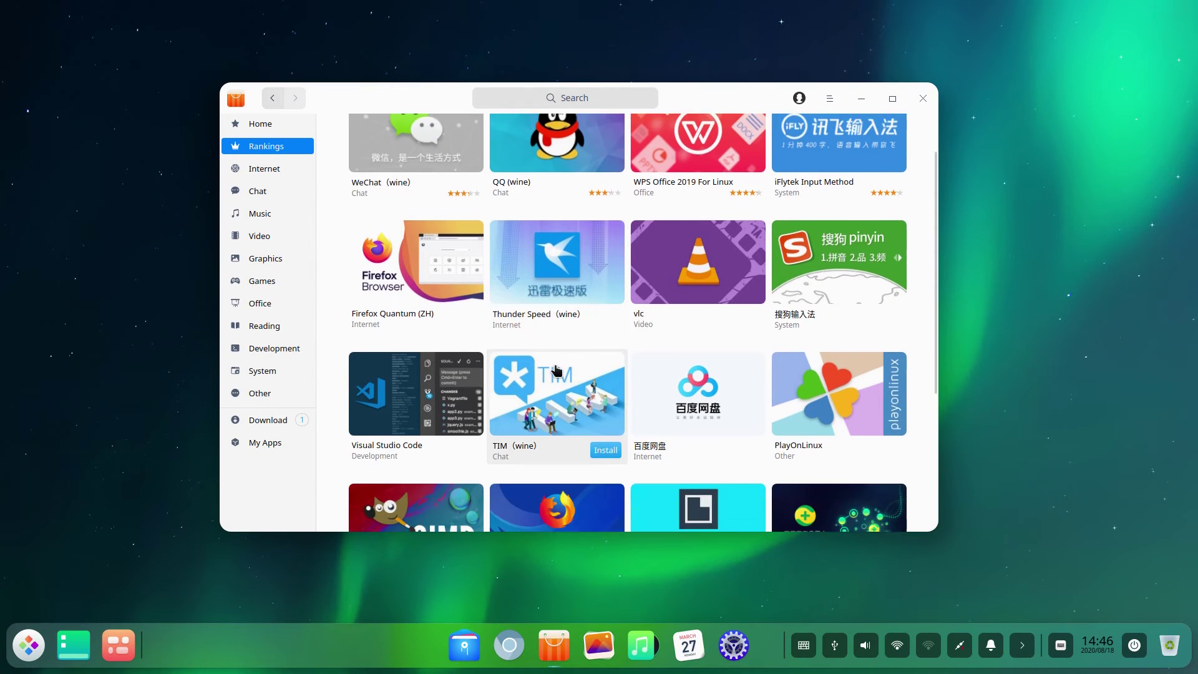
Run the MangoHud setup script's install command and enter the sudo password
{"action": "type", "text": "l"}
{"action": "key", "text": "Return"}
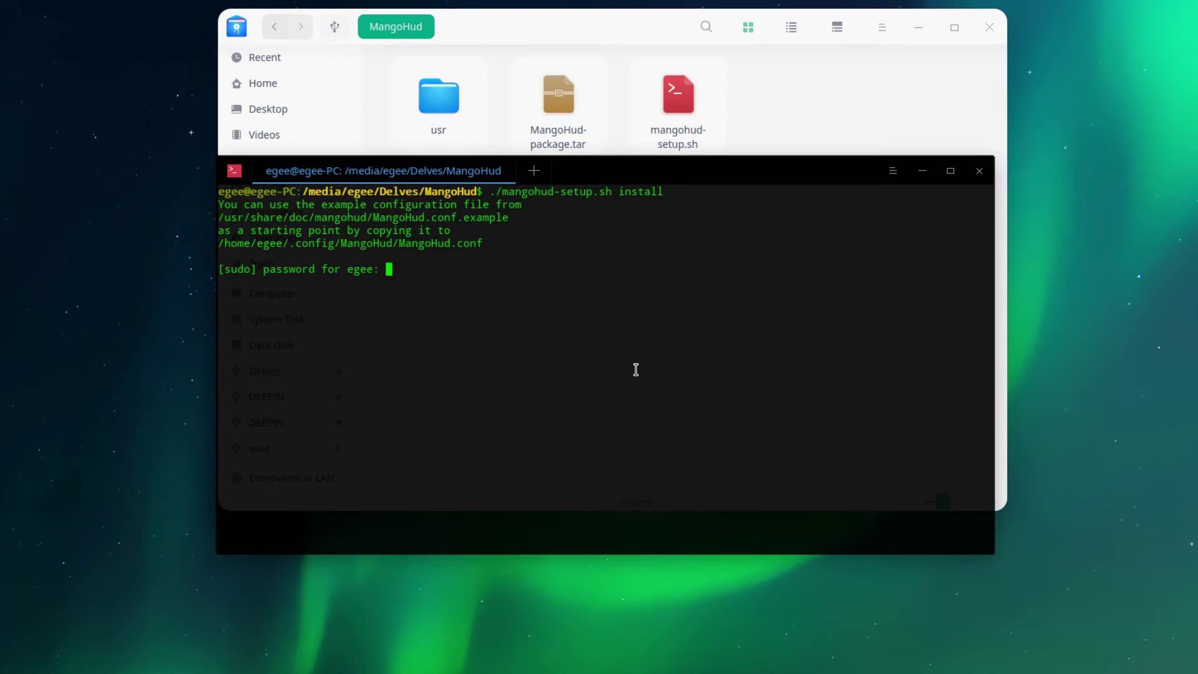
{"action": "key", "text": "Return"}
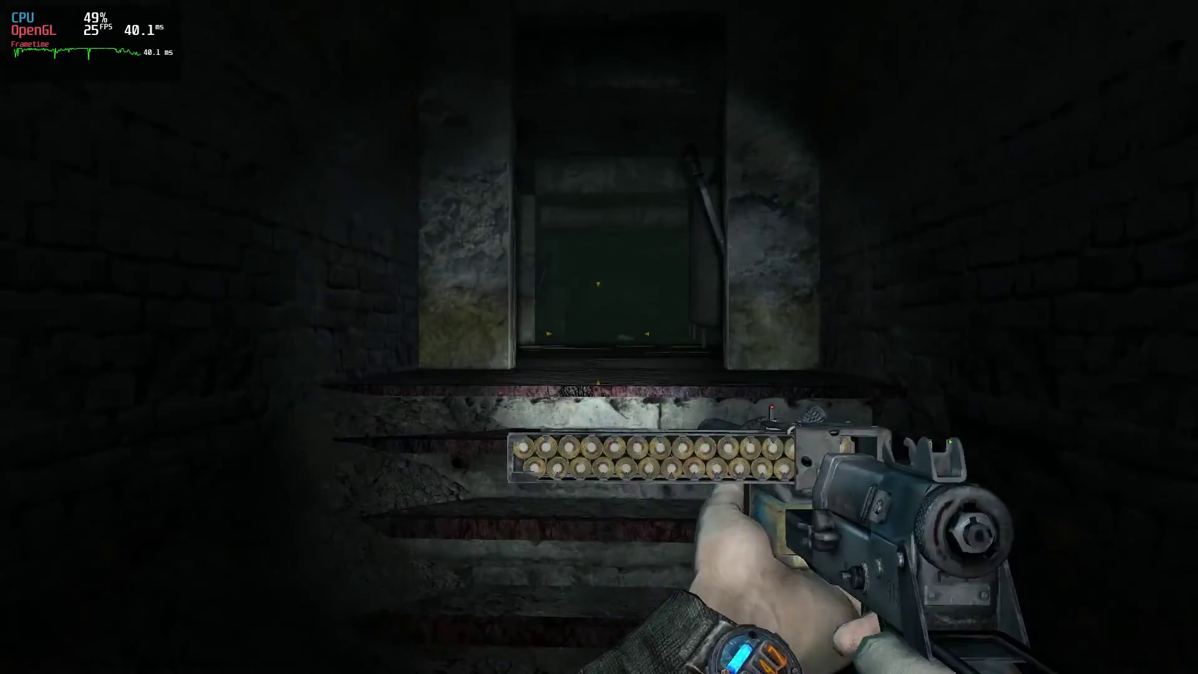
Kill the charging monster with a grenade and aimed gunfire, then reload
{"action": "key", "text": "g"}
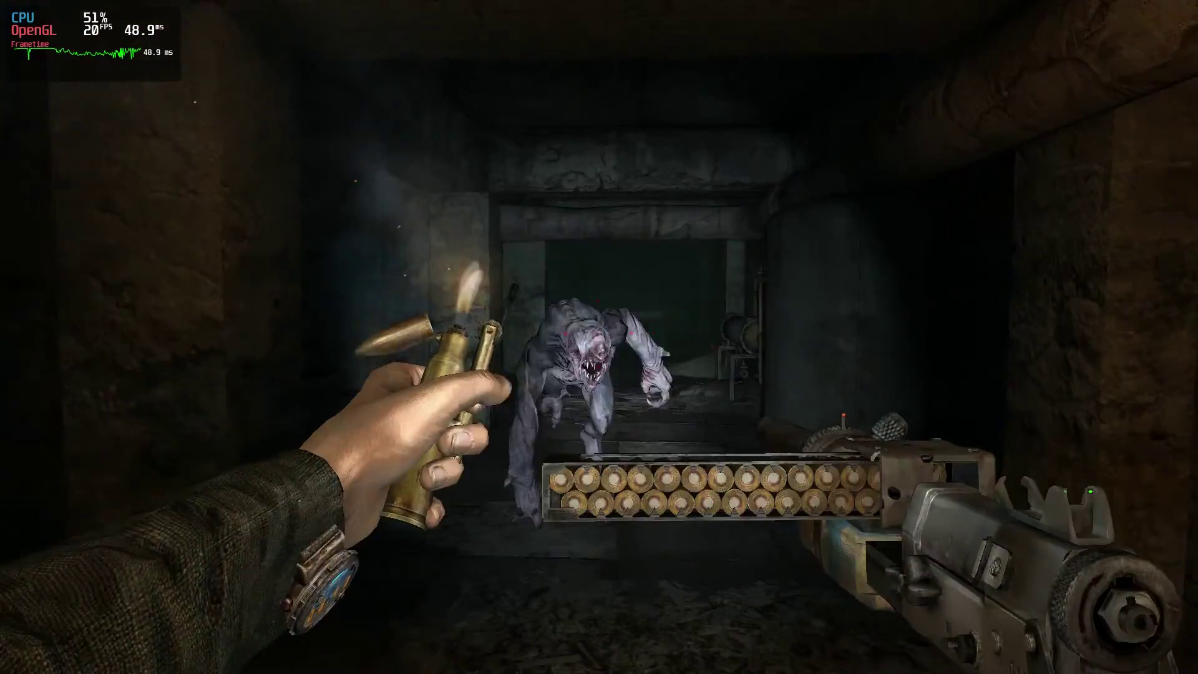
{"action": "key", "text": "s"}
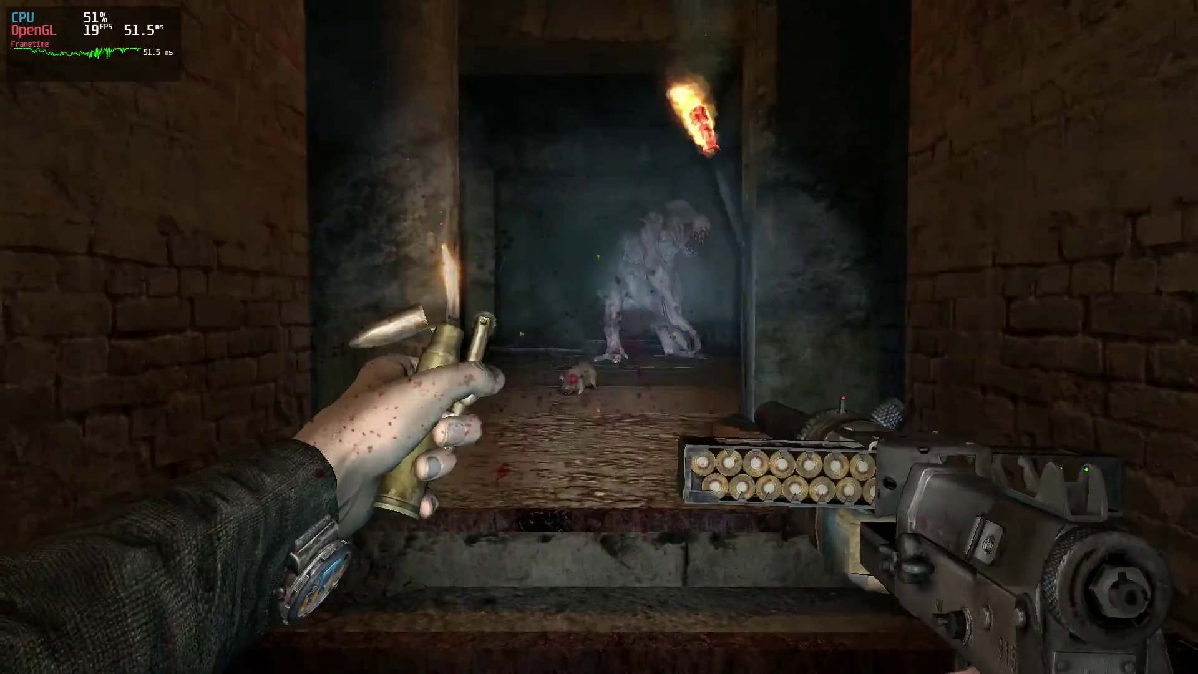
{"action": "right_click", "coordinate": [599, 337]}
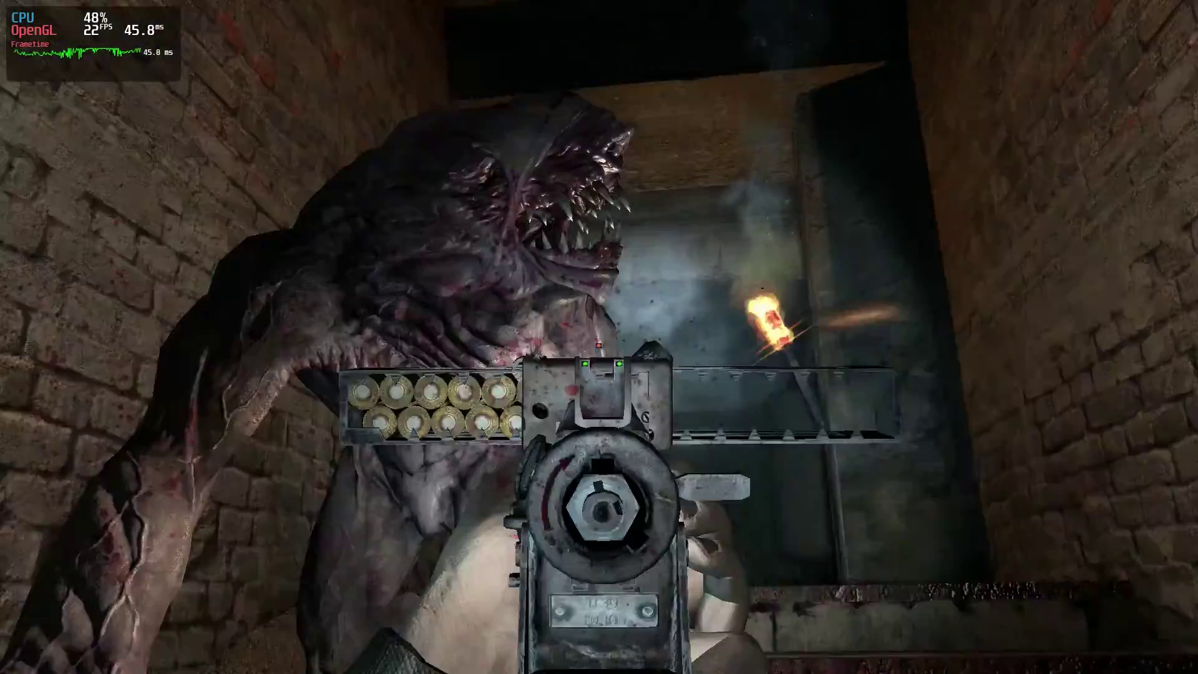
{"action": "left_click", "coordinate": [599, 337]}
{"action": "left_click", "coordinate": [599, 337]}
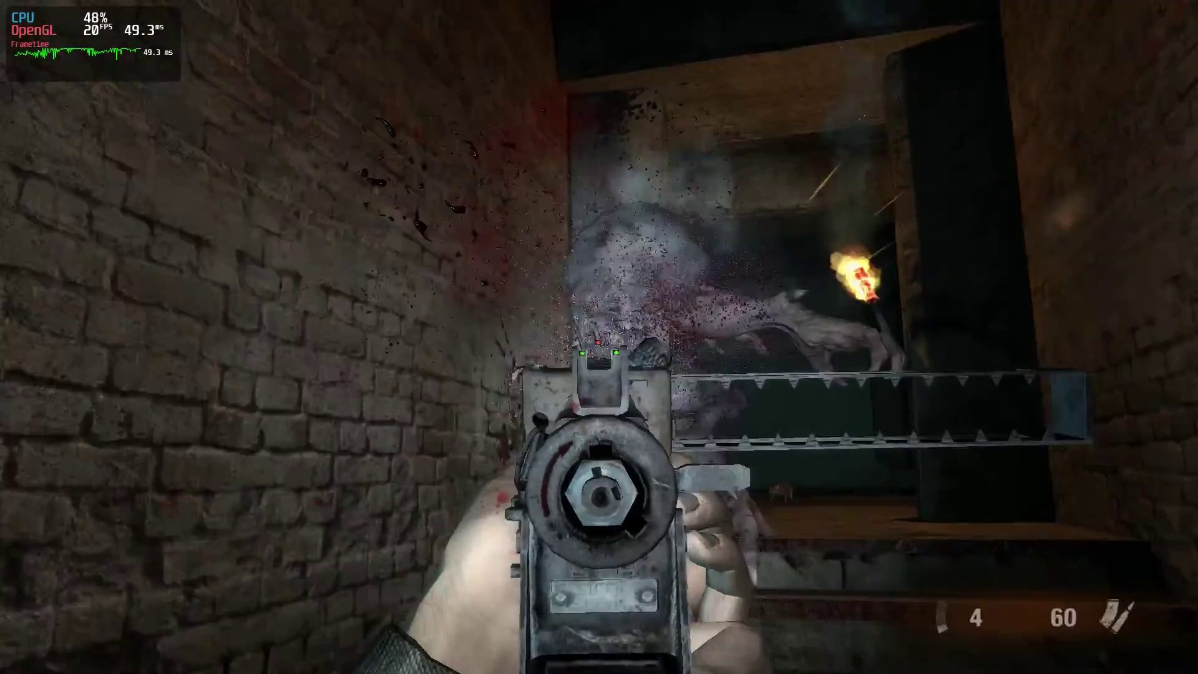
{"action": "left_click", "coordinate": [599, 338]}
{"action": "right_click", "coordinate": [600, 337]}
{"action": "key", "text": "w"}
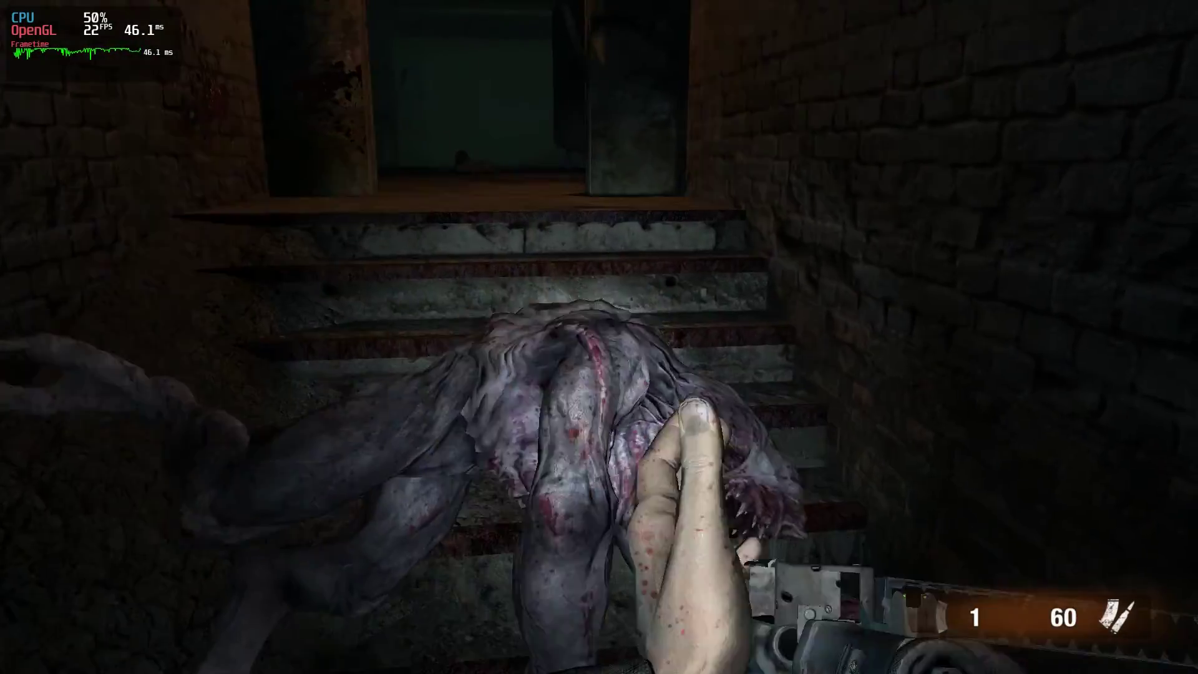
{"action": "key", "text": "r"}
Walk through the rooms with the lighter to the crate and collect its ammo
{"action": "key", "text": "w"}
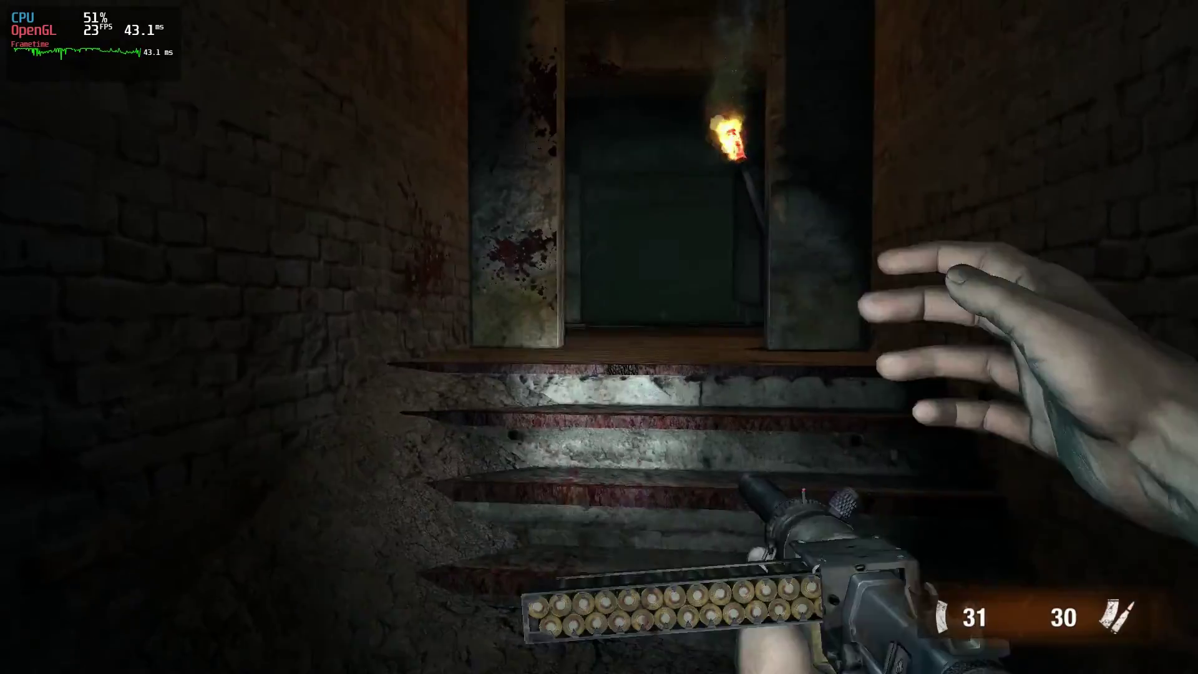
{"action": "key", "text": "w"}
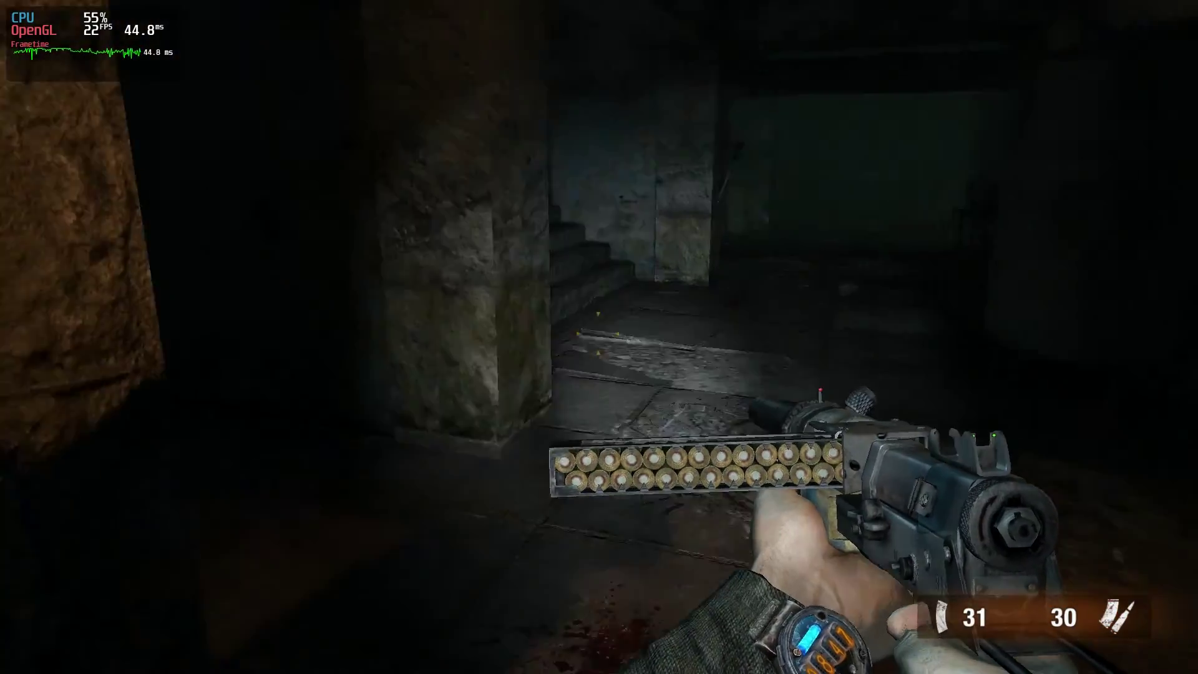
{"action": "key", "text": "w"}
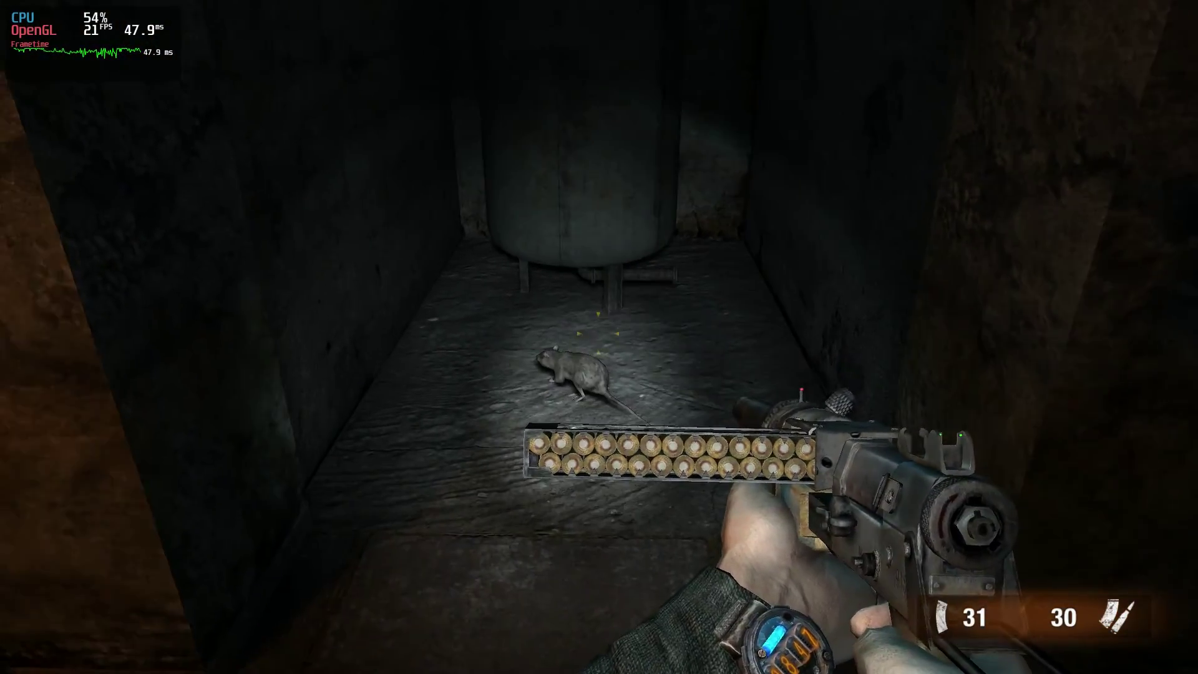
{"action": "key", "text": "w"}
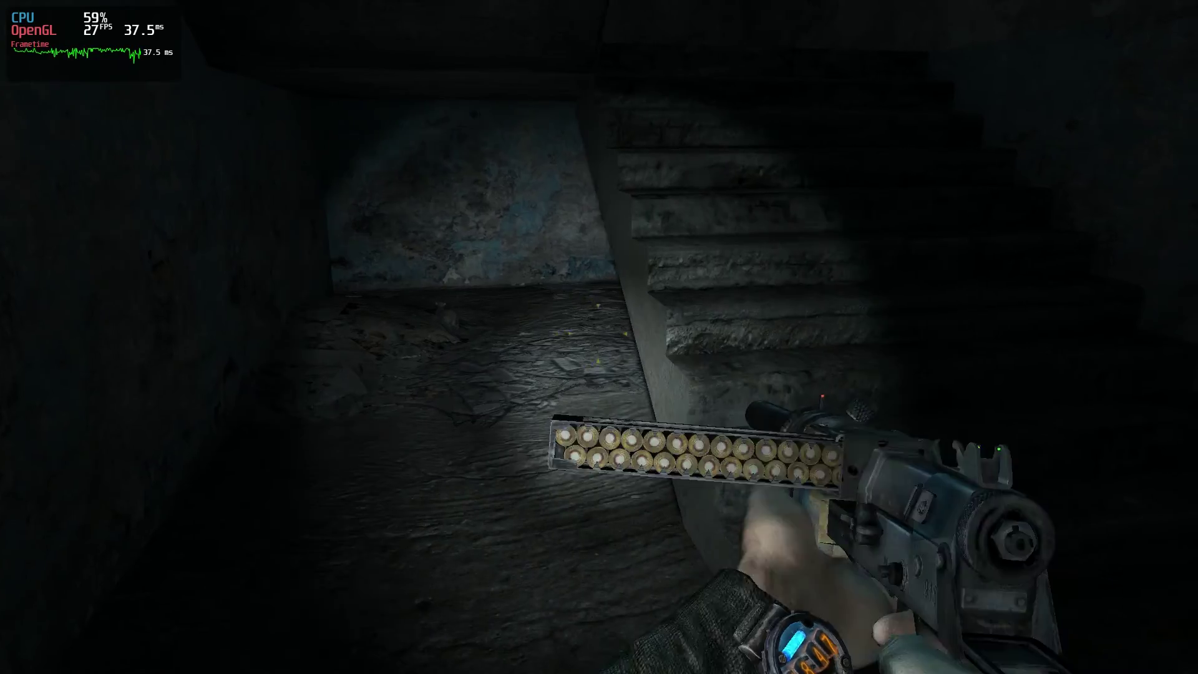
{"action": "key", "text": "w"}
{"action": "key", "text": "l"}
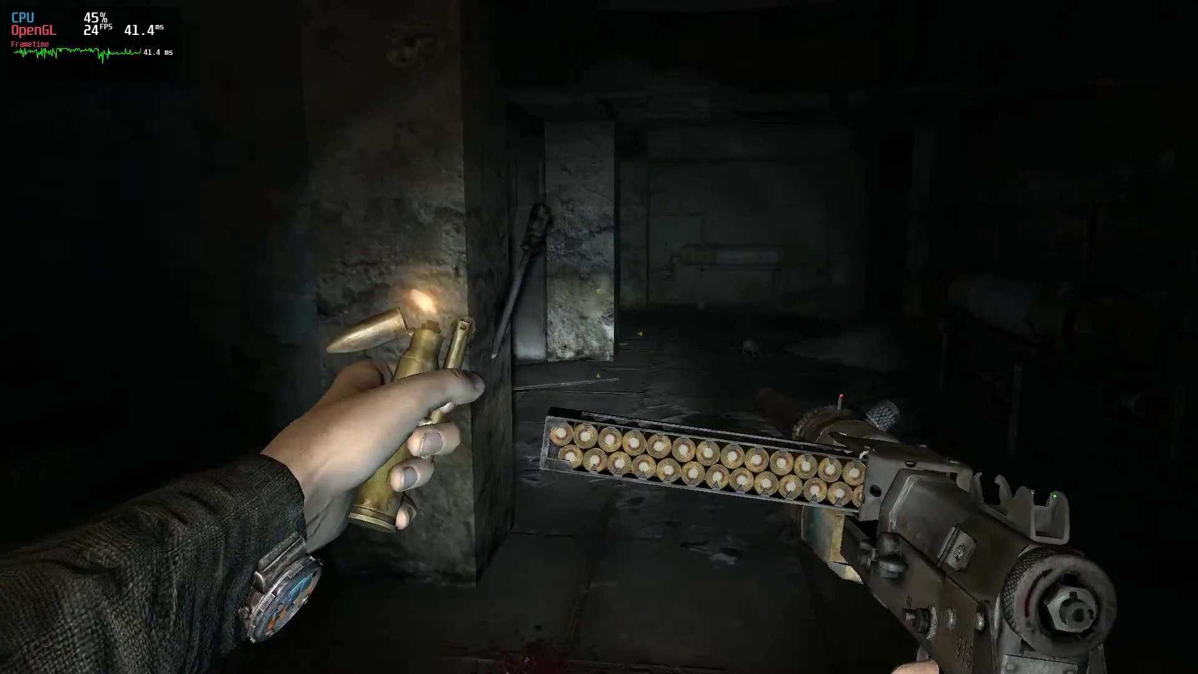
{"action": "key", "text": "w"}
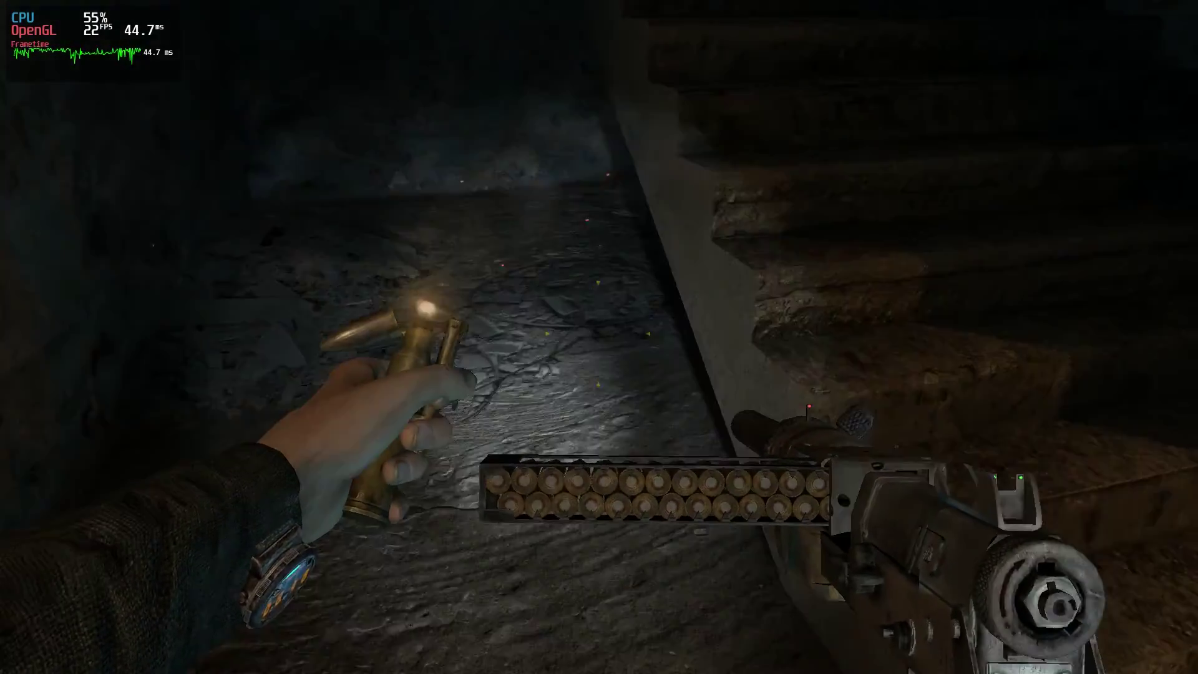
{"action": "key", "text": "w"}
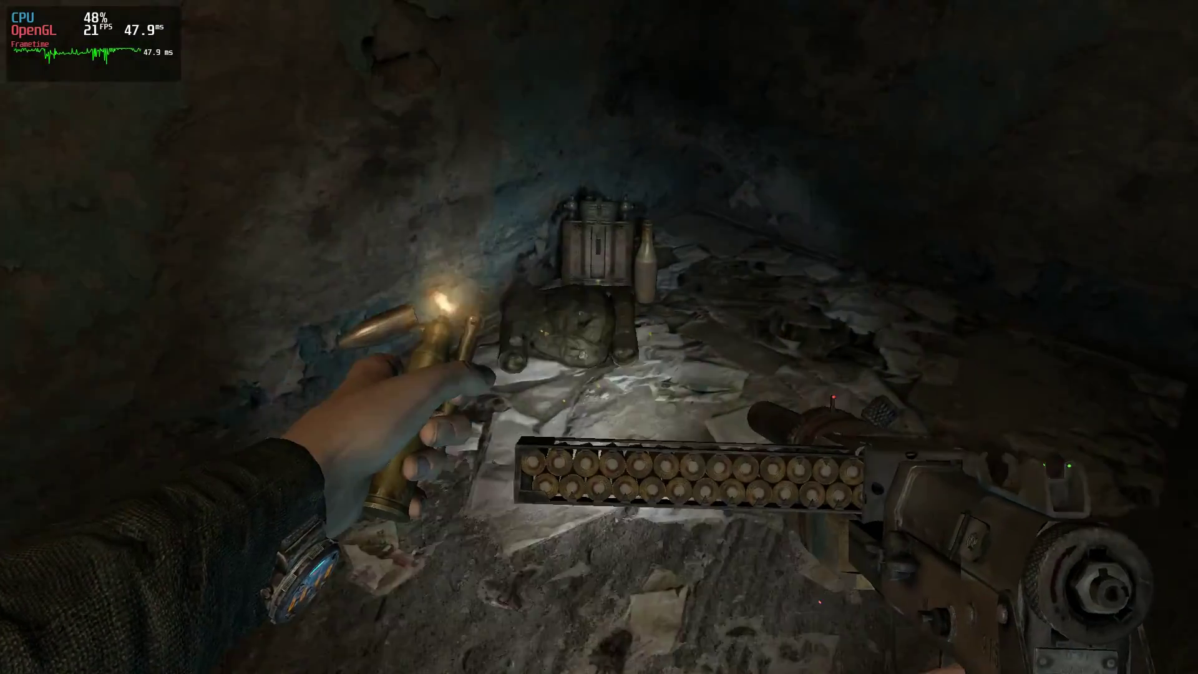
{"action": "key", "text": "e"}
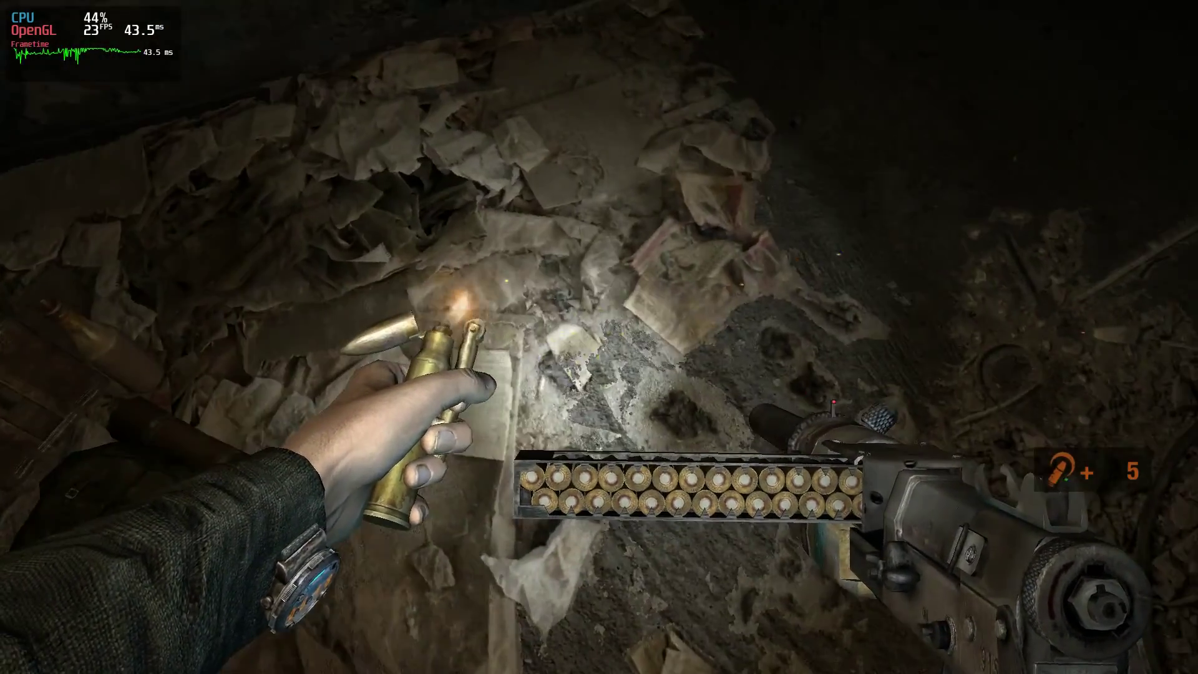
{"action": "key", "text": "w"}
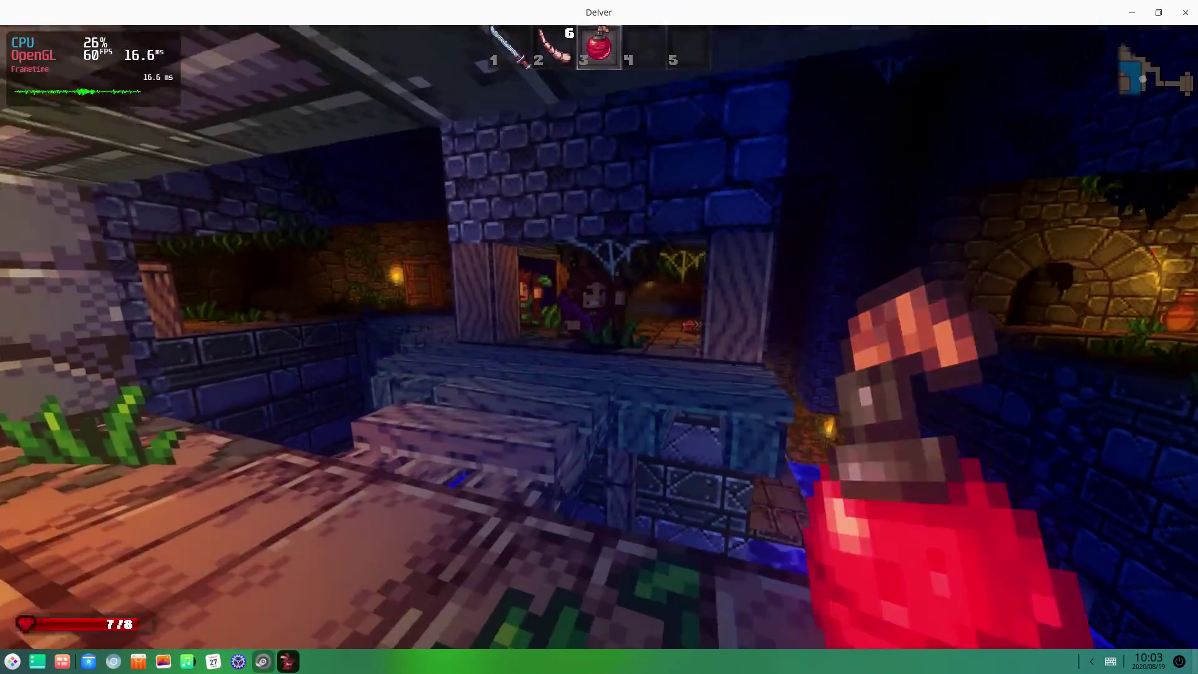
Slay the bridge enemy with the slot-1 sword and pick up its arrows
{"action": "key", "text": "w"}
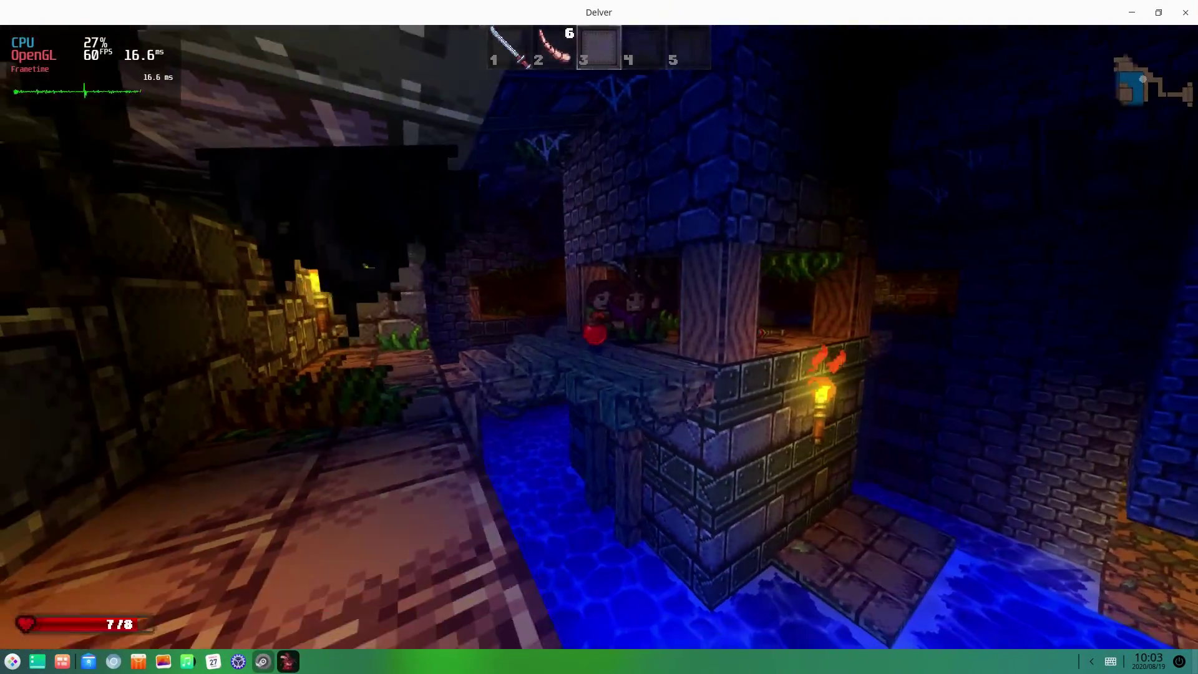
{"action": "key", "text": "1"}
{"action": "key", "text": "w"}
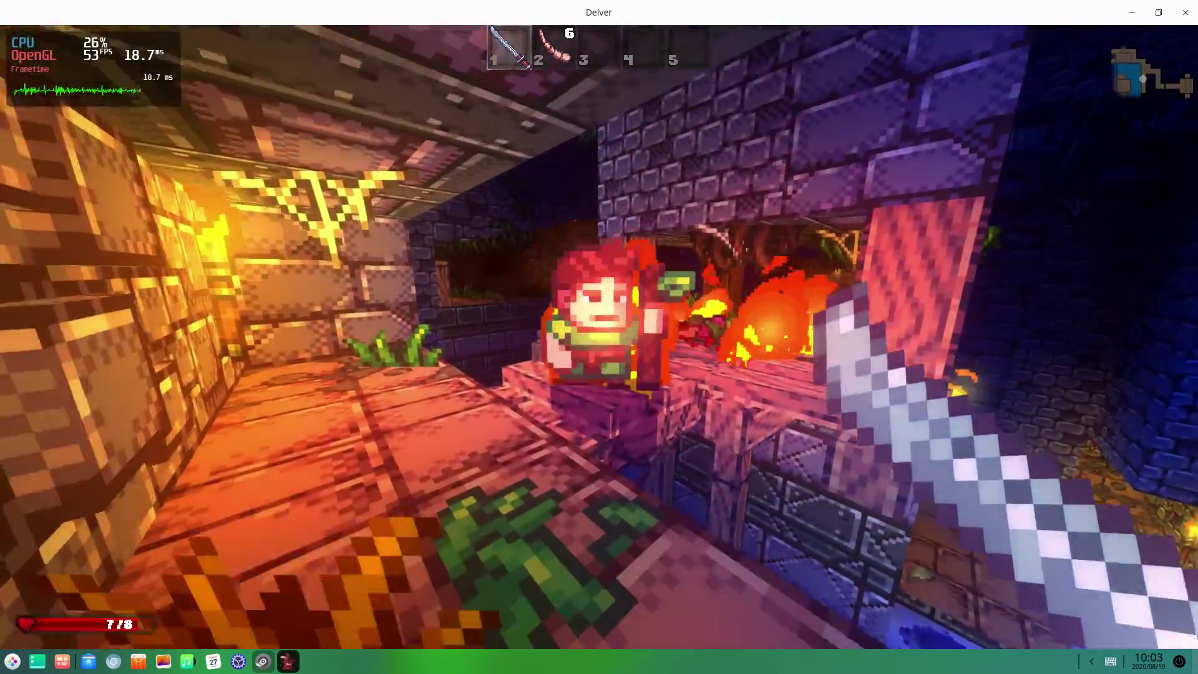
{"action": "left_click", "coordinate": [599, 337]}
{"action": "key", "text": "e"}
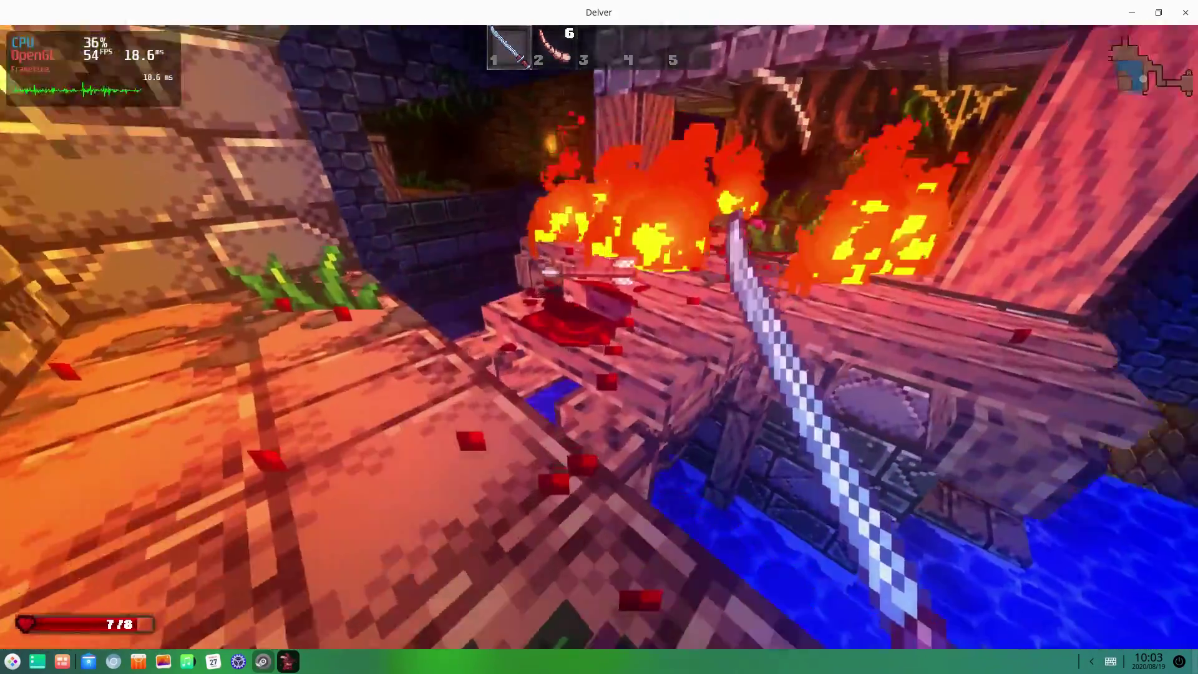
Walk through the dark corridor to the water room and take the Iron pike
{"action": "key", "text": "w"}
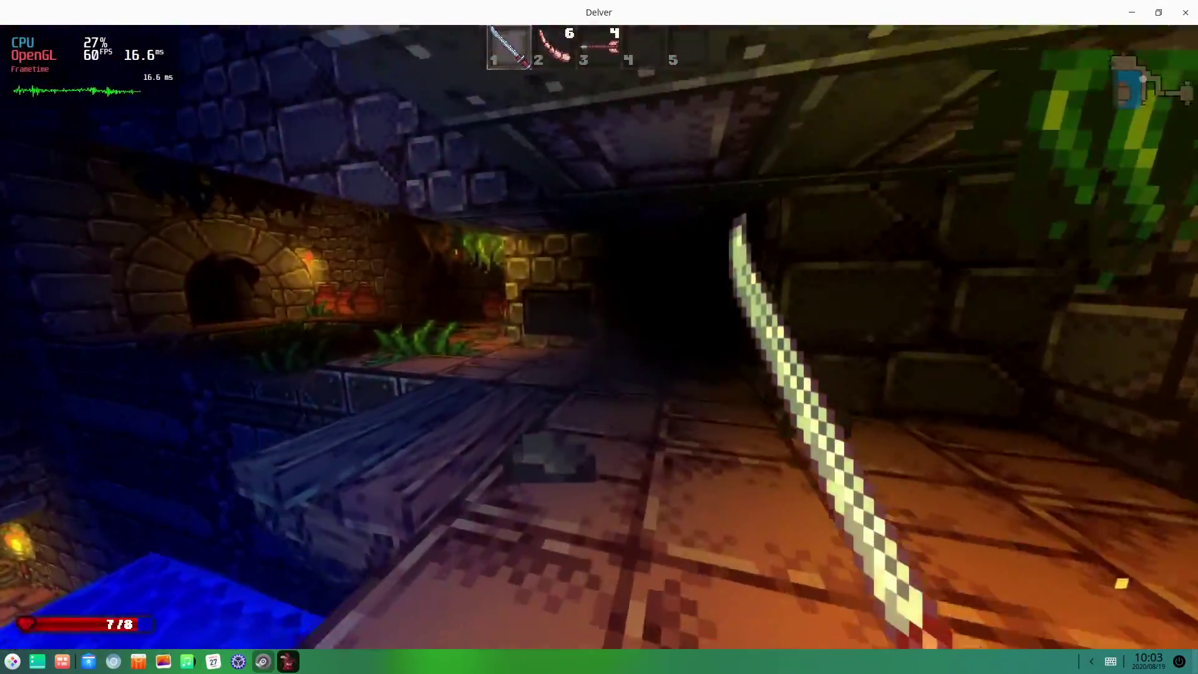
{"action": "key", "text": "w"}
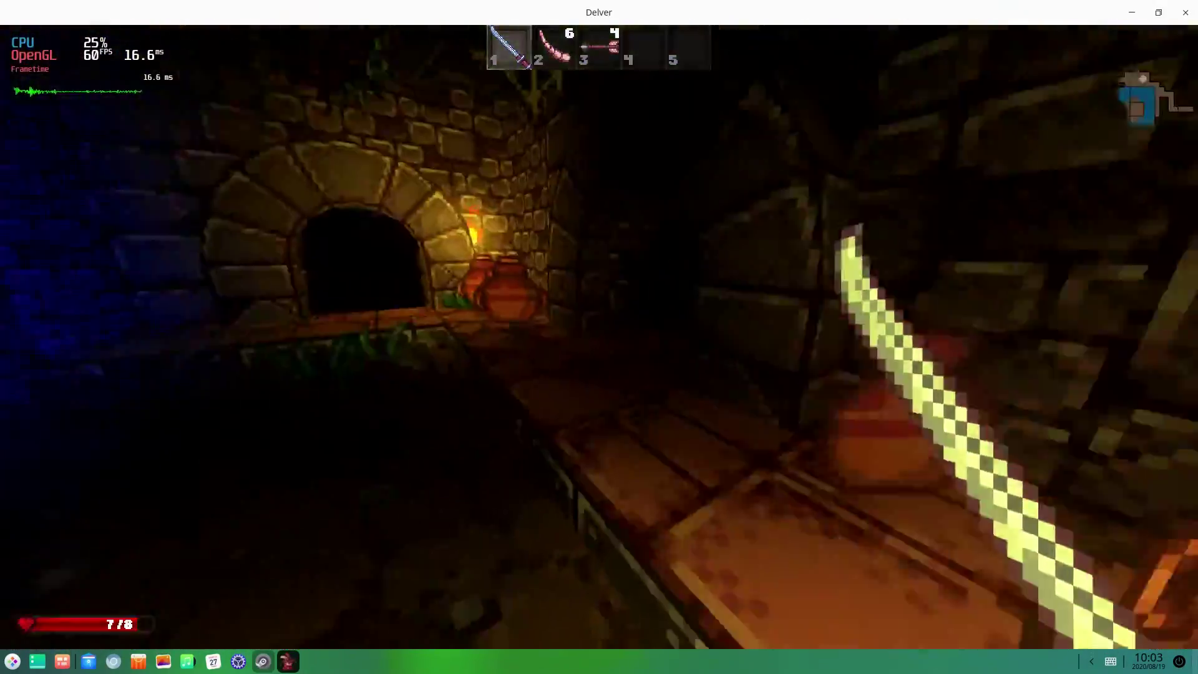
{"action": "key", "text": "w"}
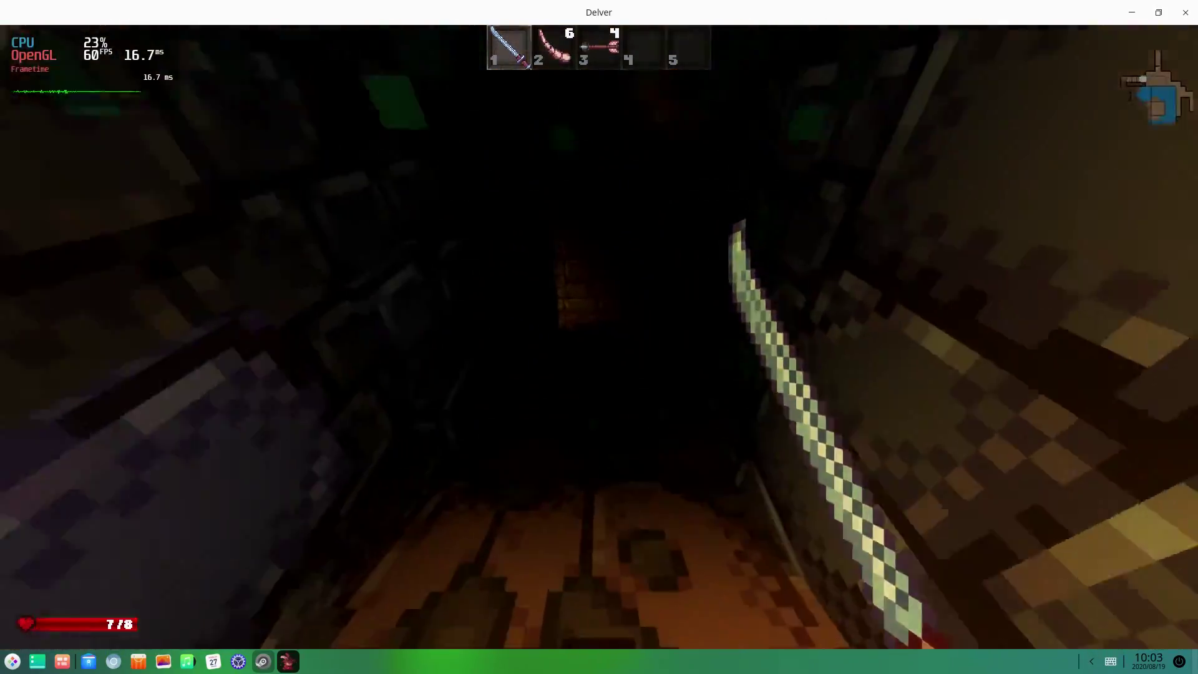
{"action": "key", "text": "w"}
{"action": "key", "text": "w"}
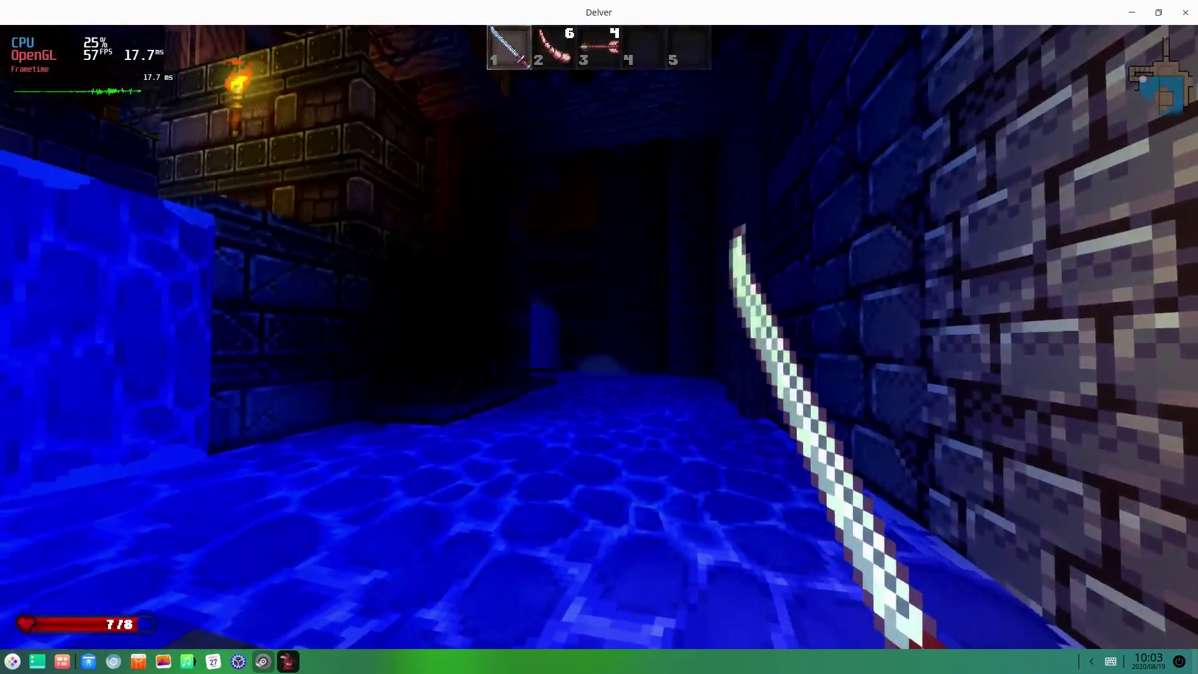
{"action": "key", "text": "w"}
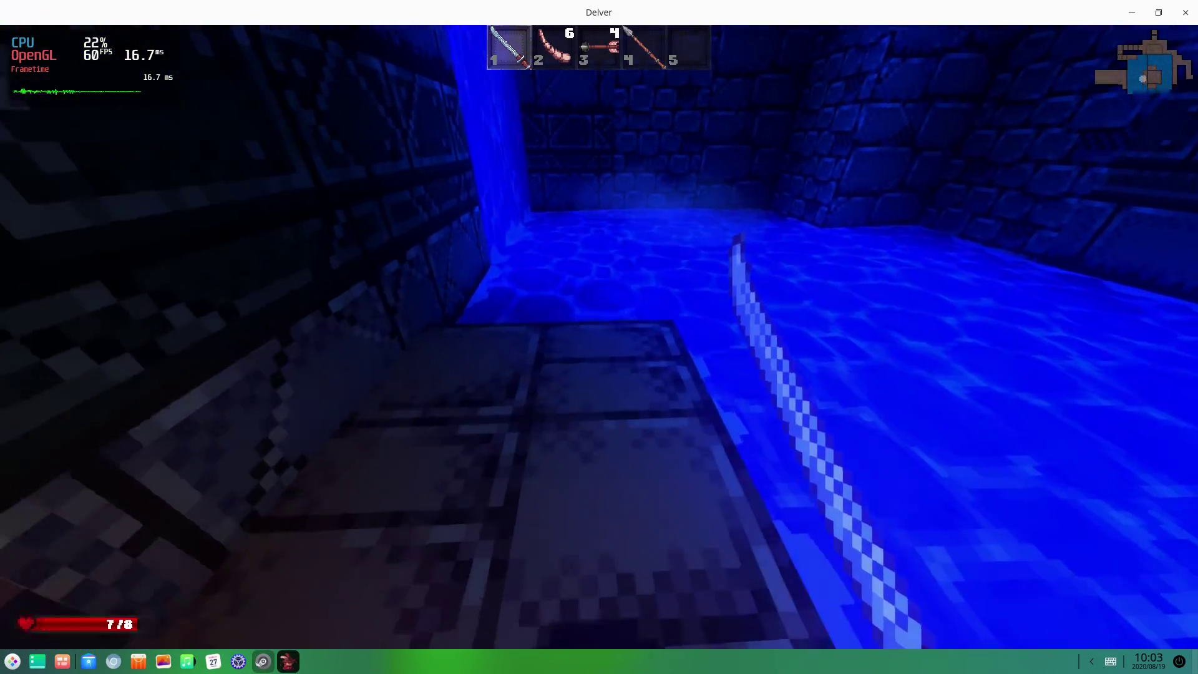
{"action": "key", "text": "e"}
{"action": "key", "text": "w"}
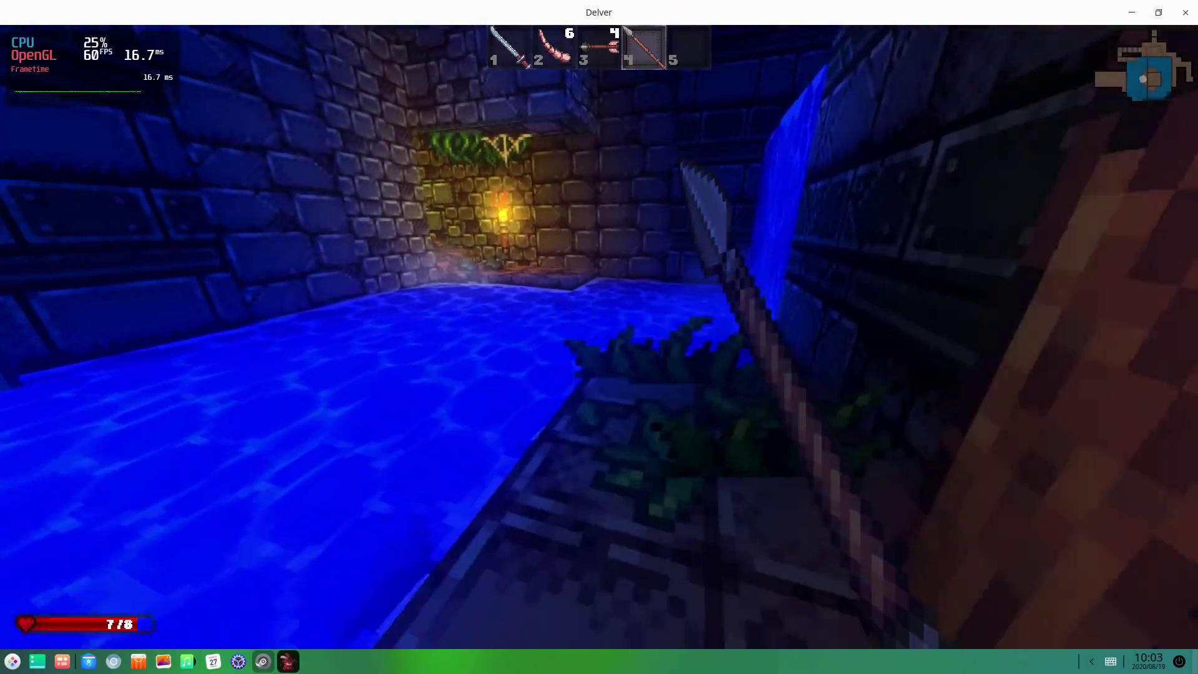
{"action": "key", "text": "w"}
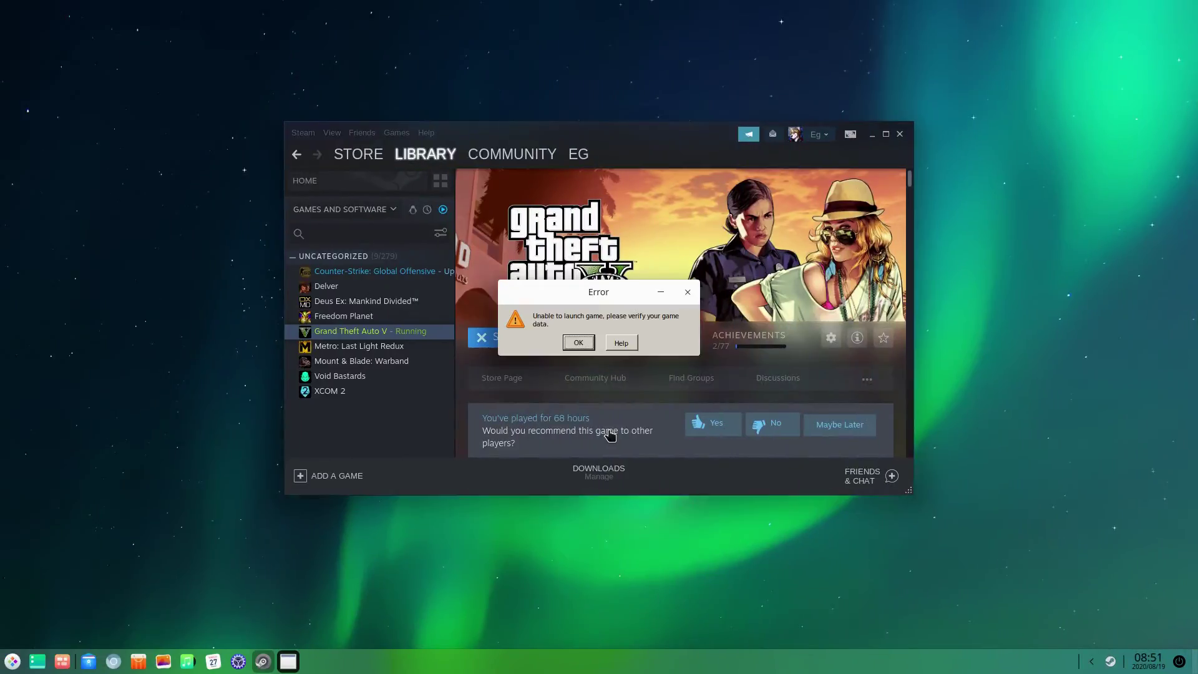
Dismiss the GTA V launch error and launch Void Bastards from the library
{"action": "left_click", "coordinate": [580, 345]}
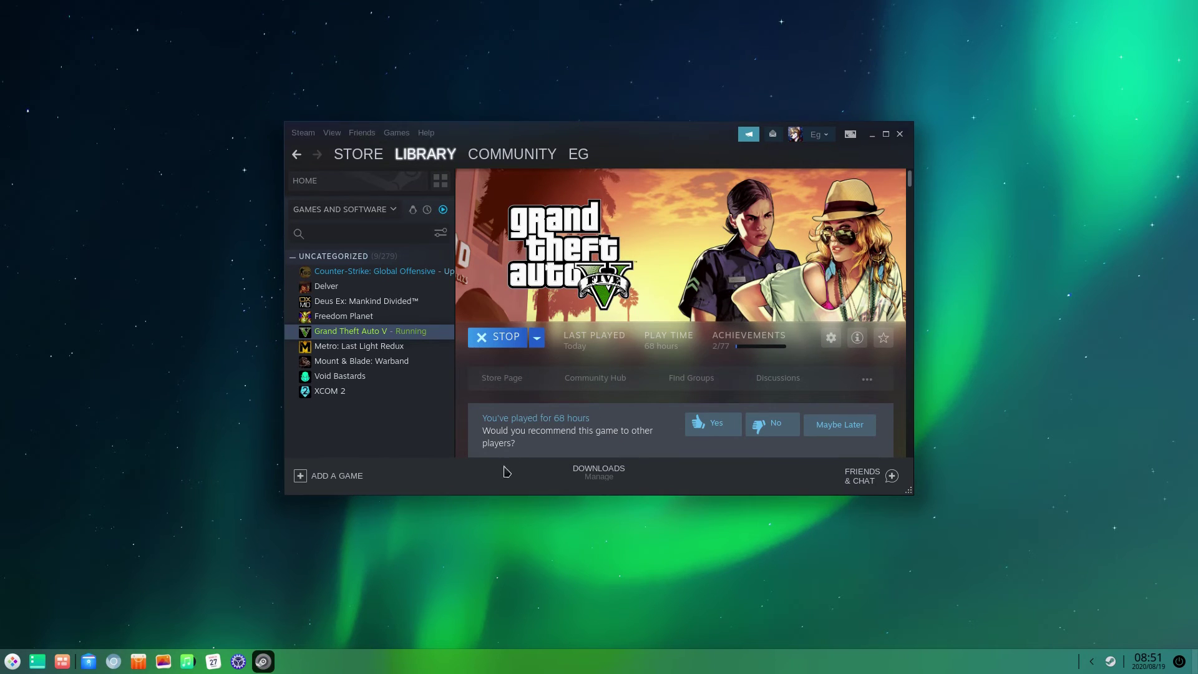
{"action": "left_click", "coordinate": [339, 378]}
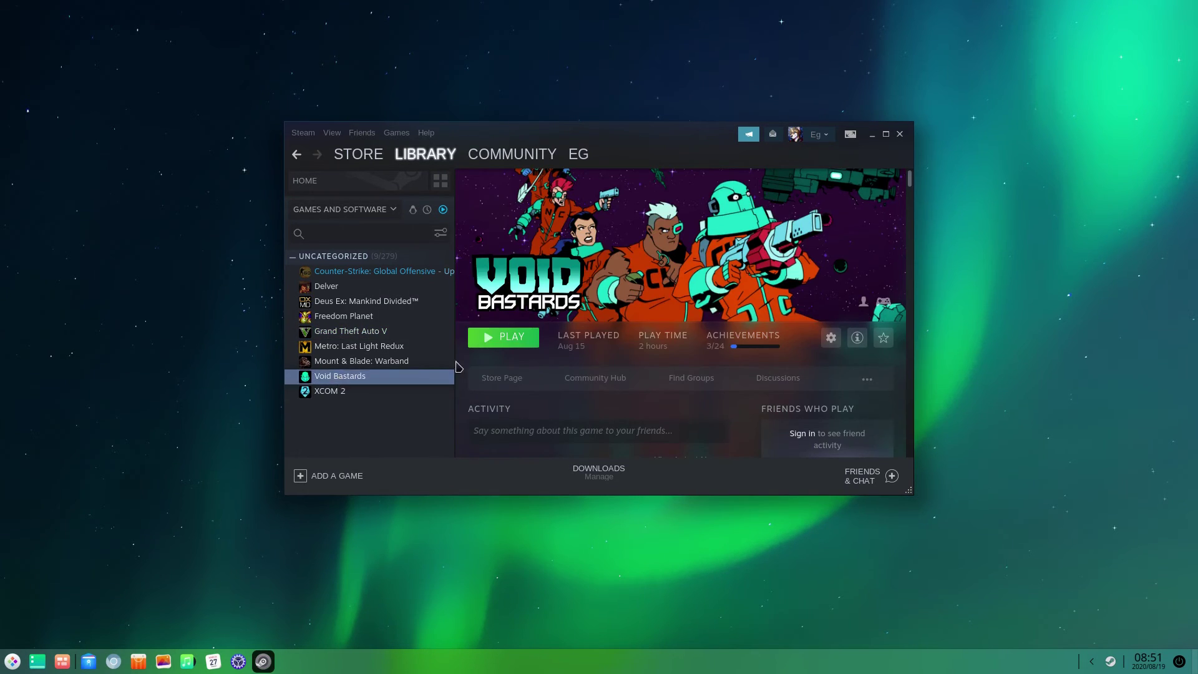
{"action": "left_click", "coordinate": [493, 340]}
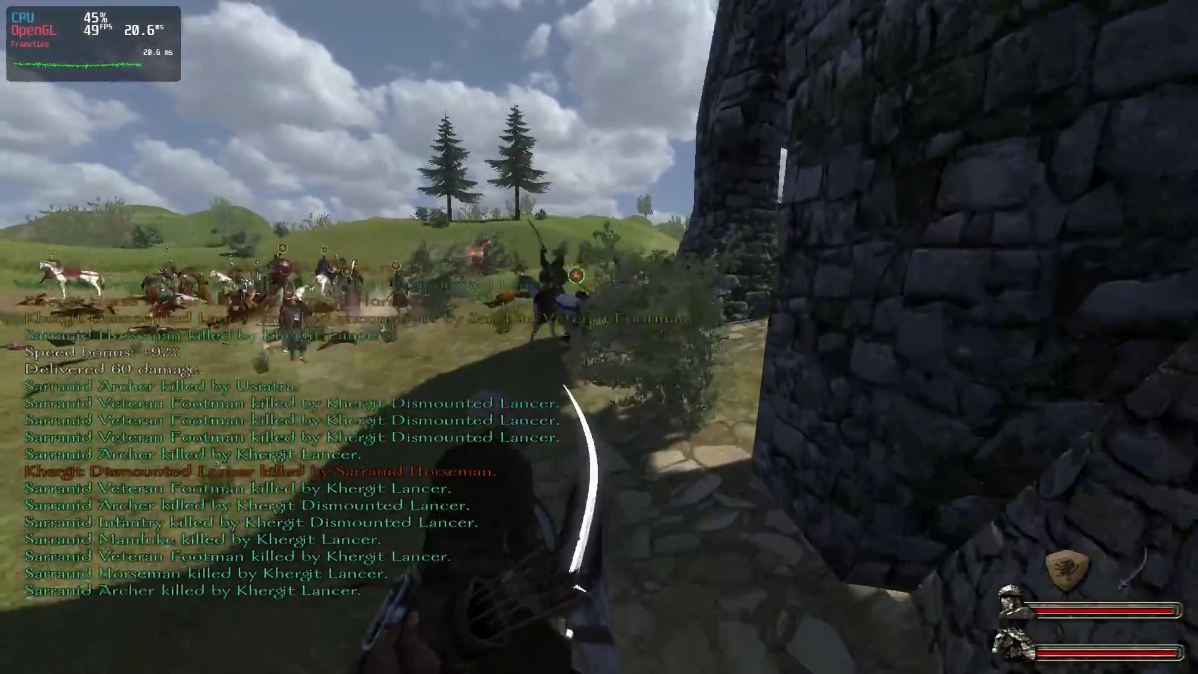
Switch to the bow and shoot an arrow at an enemy rider, hitting the horse for 16 damage
{"action": "scroll", "coordinate": [599, 337], "scroll_direction": "down", "scroll_amount": 1}
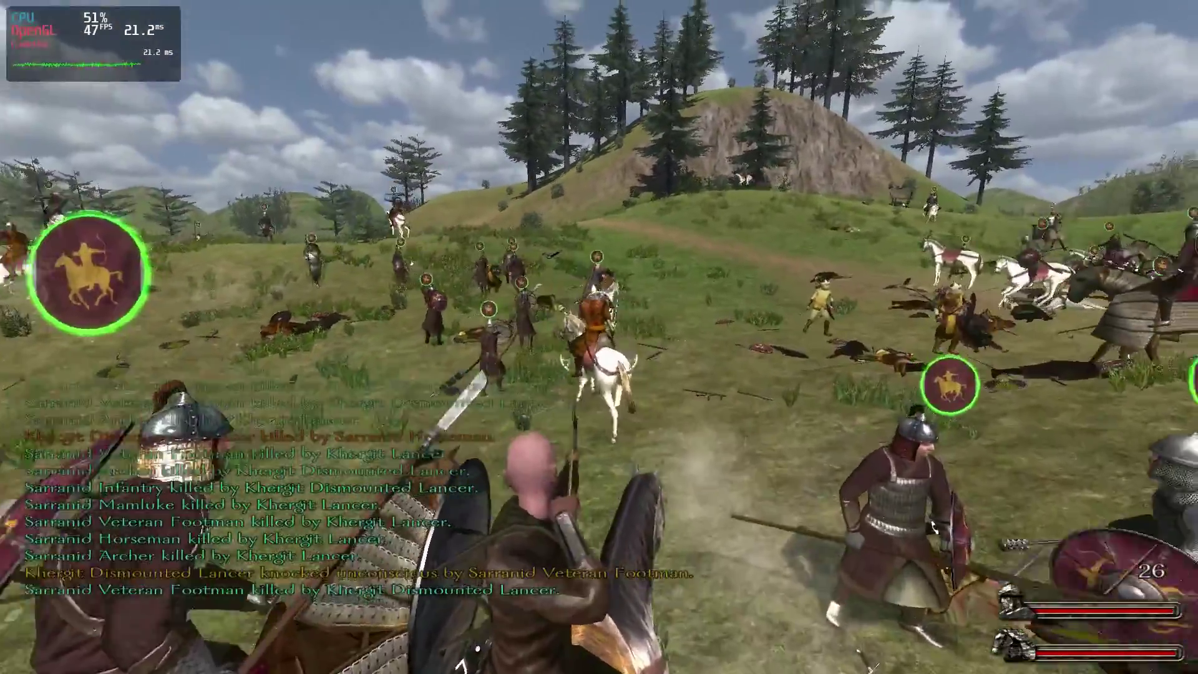
{"action": "left_click", "coordinate": [599, 337]}
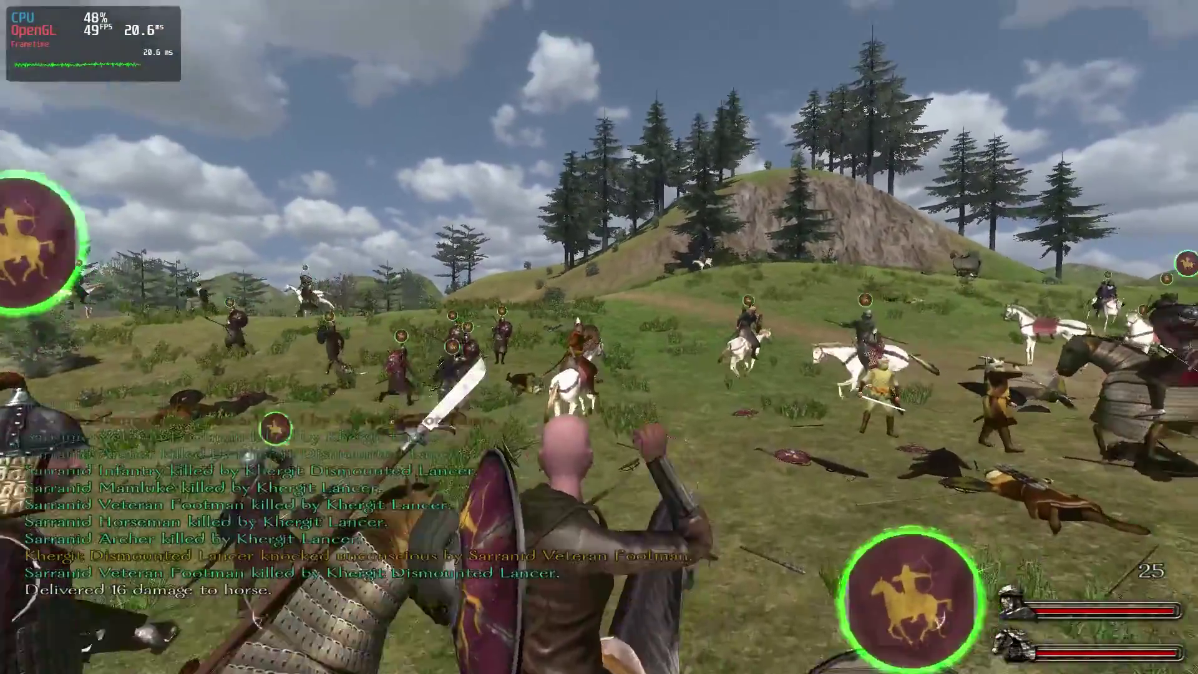